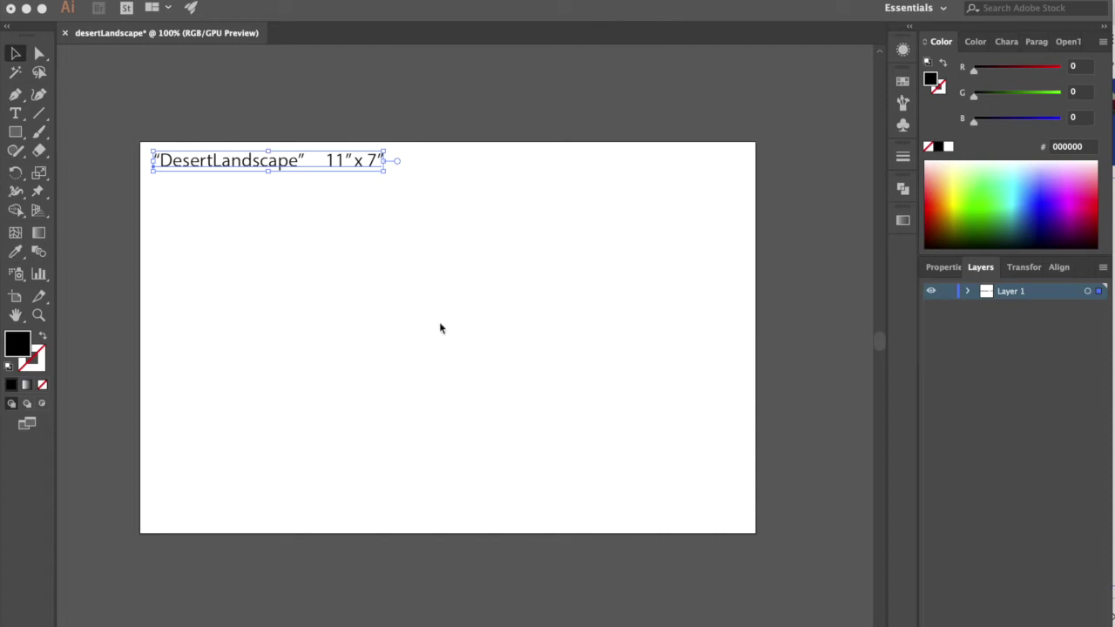
Hide the title text sublayer in the Layers panel.
{"action": "left_click", "coordinate": [279, 193]}
{"action": "left_click", "coordinate": [967, 291]}
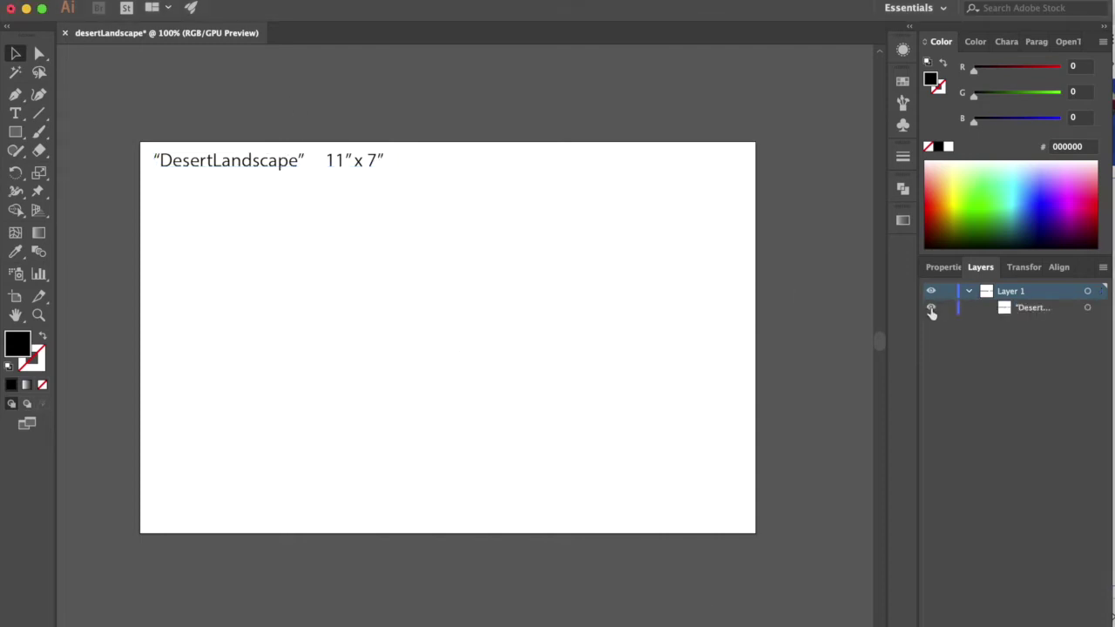
{"action": "left_click", "coordinate": [930, 308]}
Draw an artboard-sized rectangle filled with a 90° vertical linear gradient.
{"action": "left_click_drag", "start_coordinate": [14, 132], "coordinate": [74, 136]}
{"action": "left_click", "coordinate": [75, 137]}
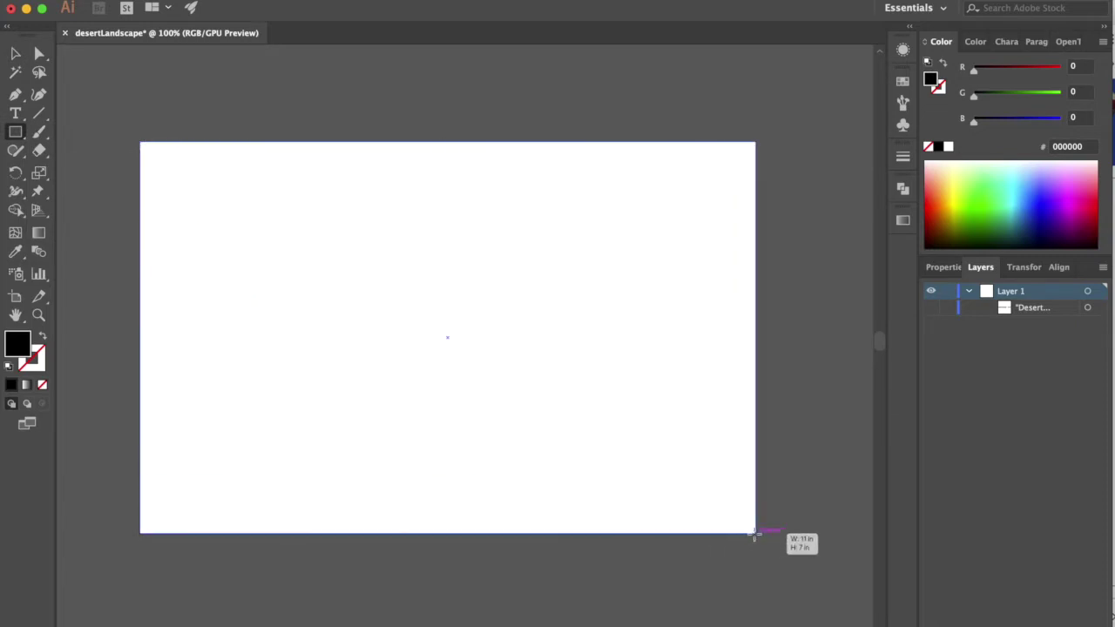
{"action": "left_click_drag", "start_coordinate": [137, 140], "coordinate": [756, 533]}
{"action": "left_click", "coordinate": [27, 385]}
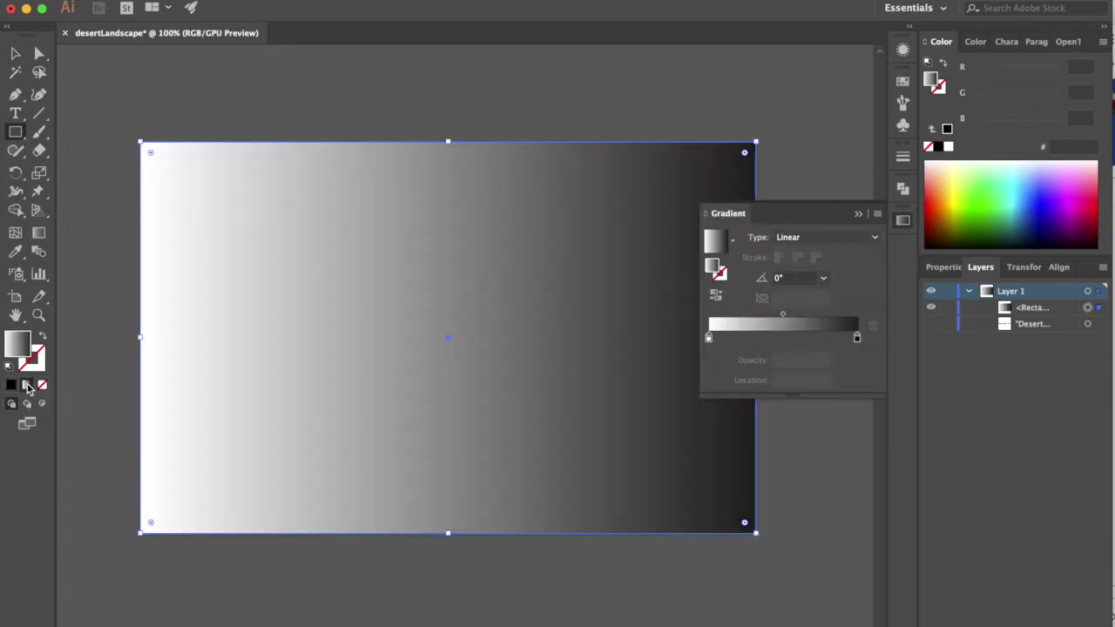
{"action": "left_click", "coordinate": [823, 277]}
{"action": "left_click", "coordinate": [836, 359]}
Make the gradient's dark stop a deep CMYK purple with added black.
{"action": "double_click", "coordinate": [857, 338]}
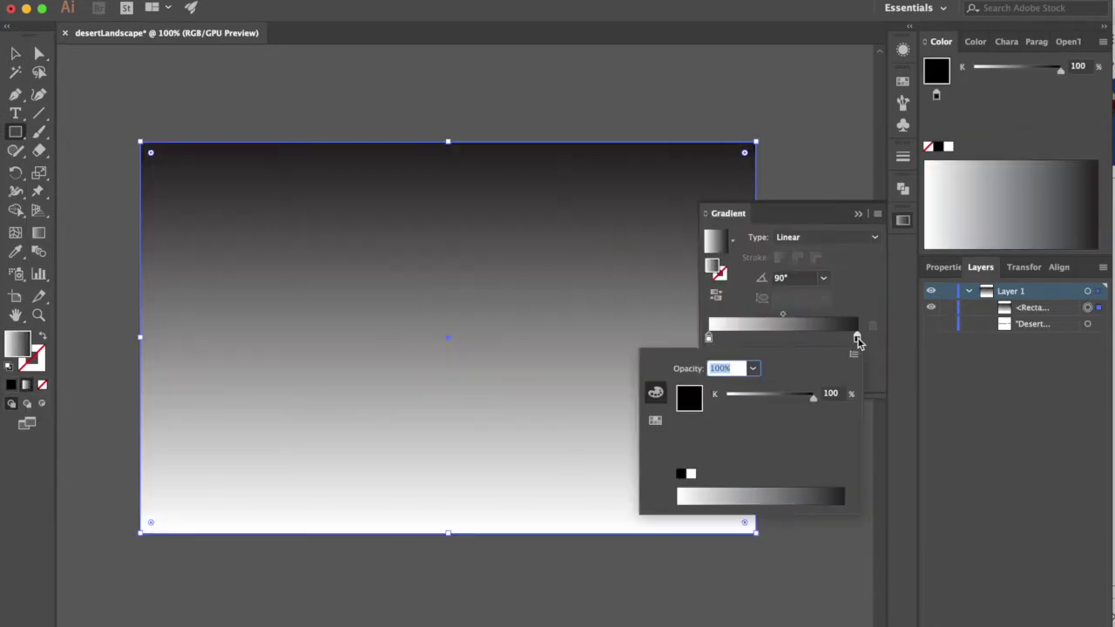
{"action": "left_click", "coordinate": [853, 354]}
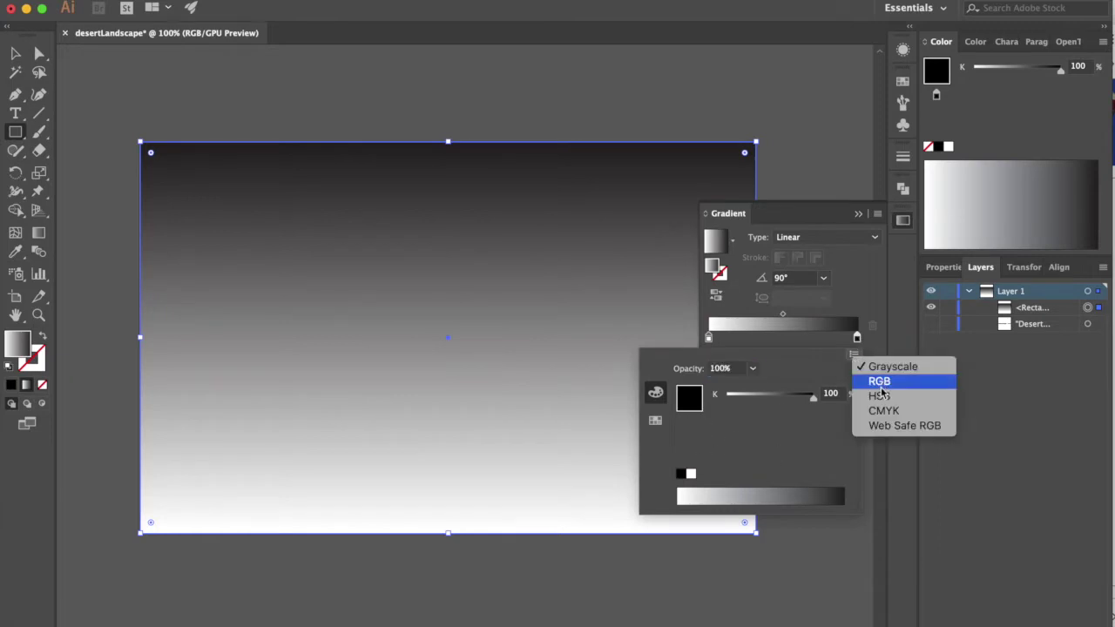
{"action": "left_click", "coordinate": [884, 412]}
{"action": "left_click", "coordinate": [802, 492]}
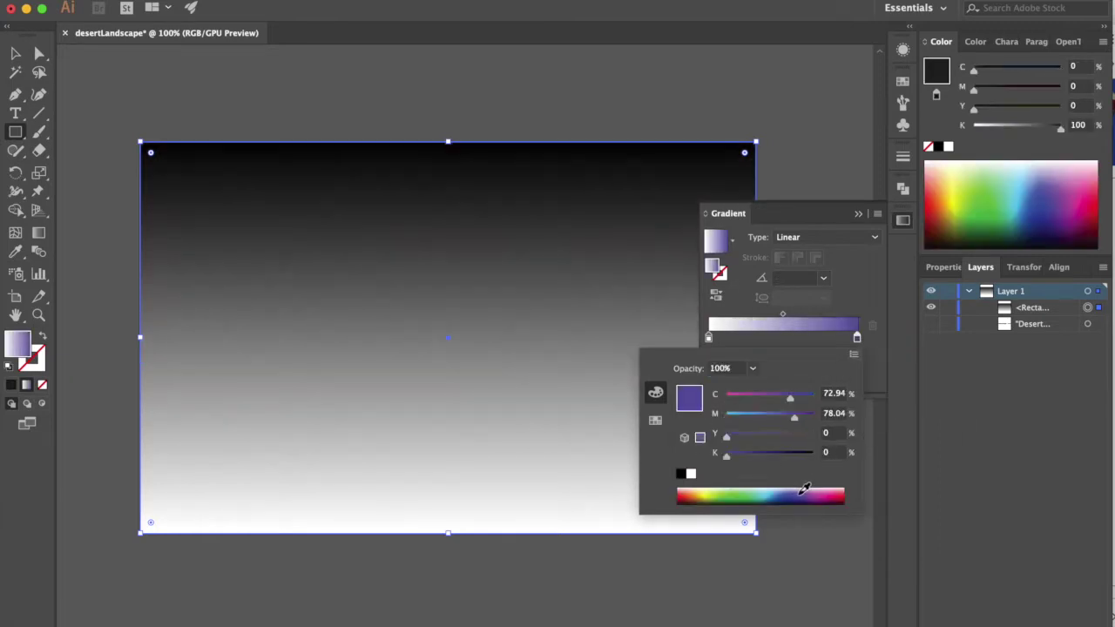
{"action": "left_click_drag", "start_coordinate": [727, 458], "coordinate": [769, 461]}
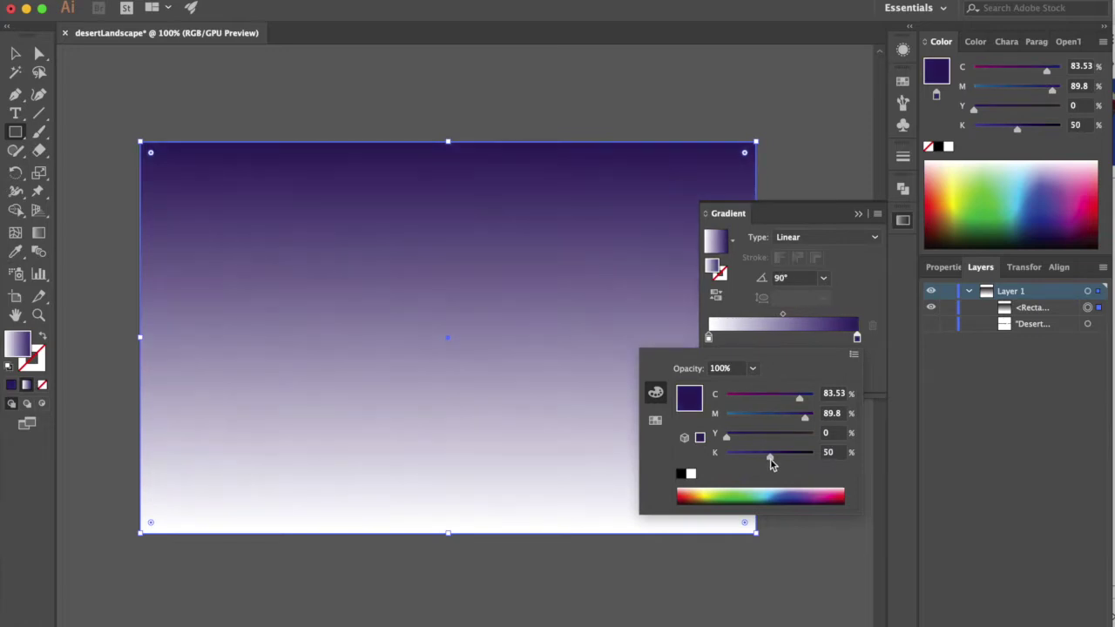
{"action": "left_click", "coordinate": [869, 352]}
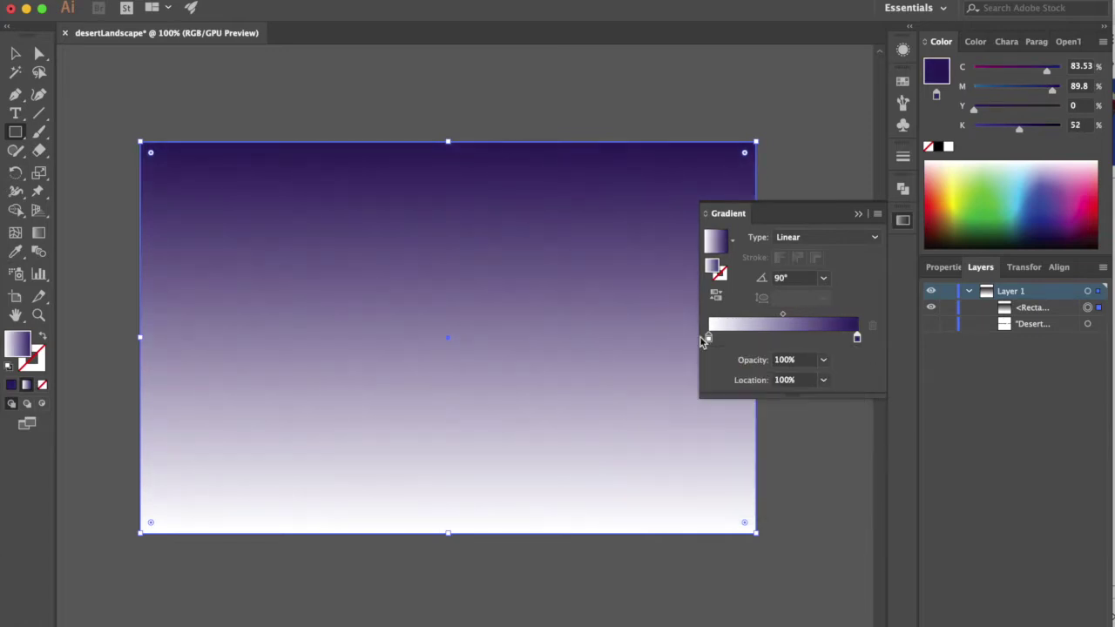
Tint the light stop CMYK light purple and move it to 33.49%.
{"action": "double_click", "coordinate": [708, 338]}
{"action": "left_click", "coordinate": [854, 354]}
{"action": "left_click", "coordinate": [881, 410]}
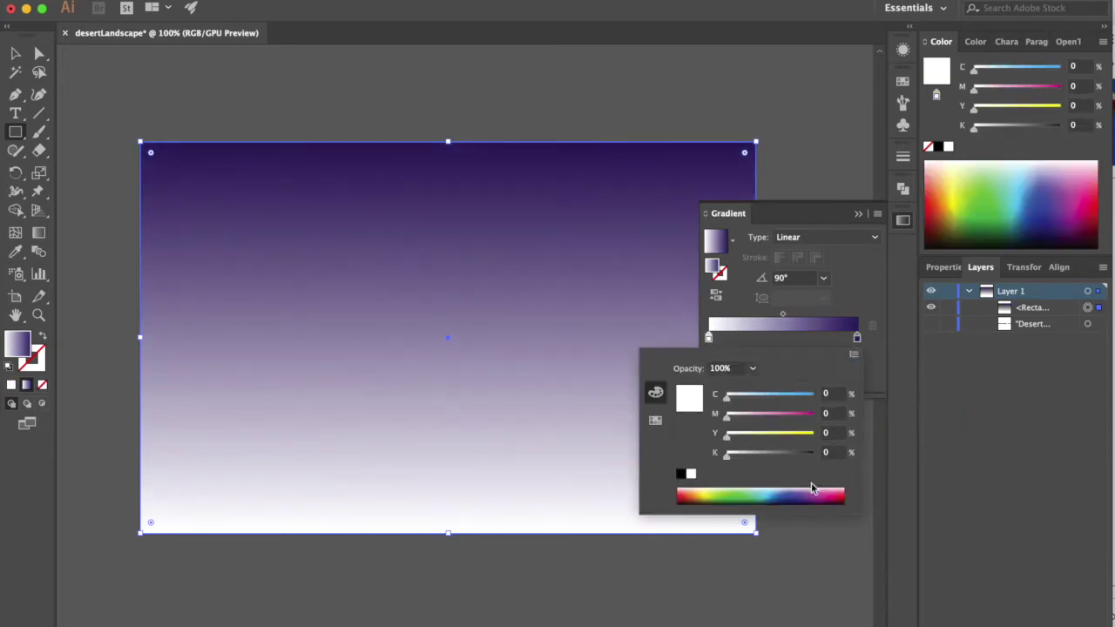
{"action": "left_click_drag", "start_coordinate": [729, 397], "coordinate": [772, 416]}
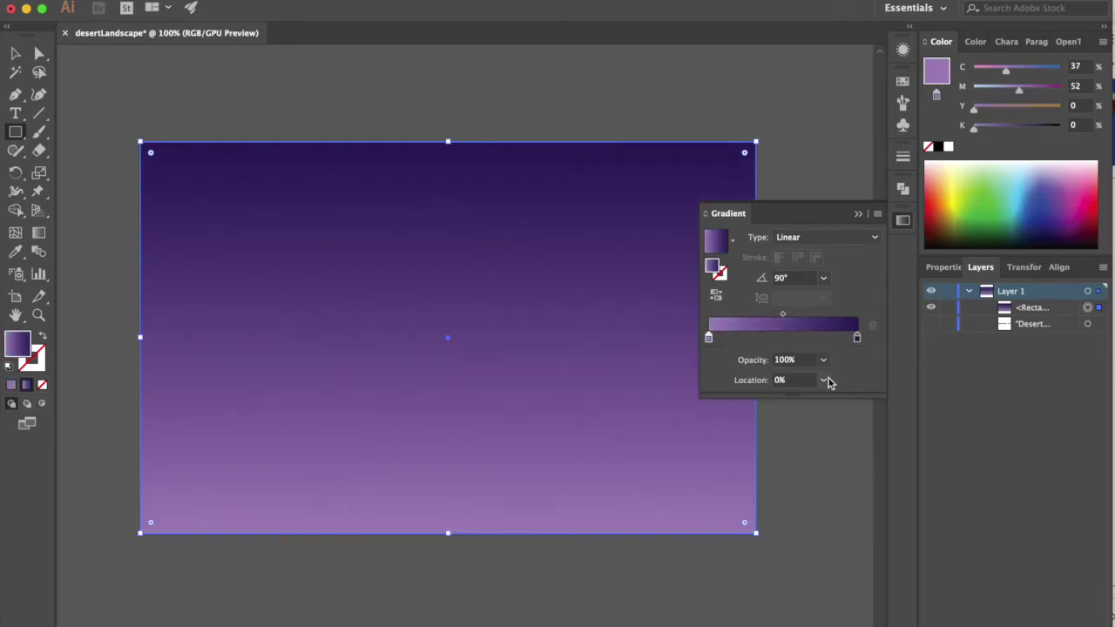
{"action": "left_click_drag", "start_coordinate": [709, 337], "coordinate": [758, 338]}
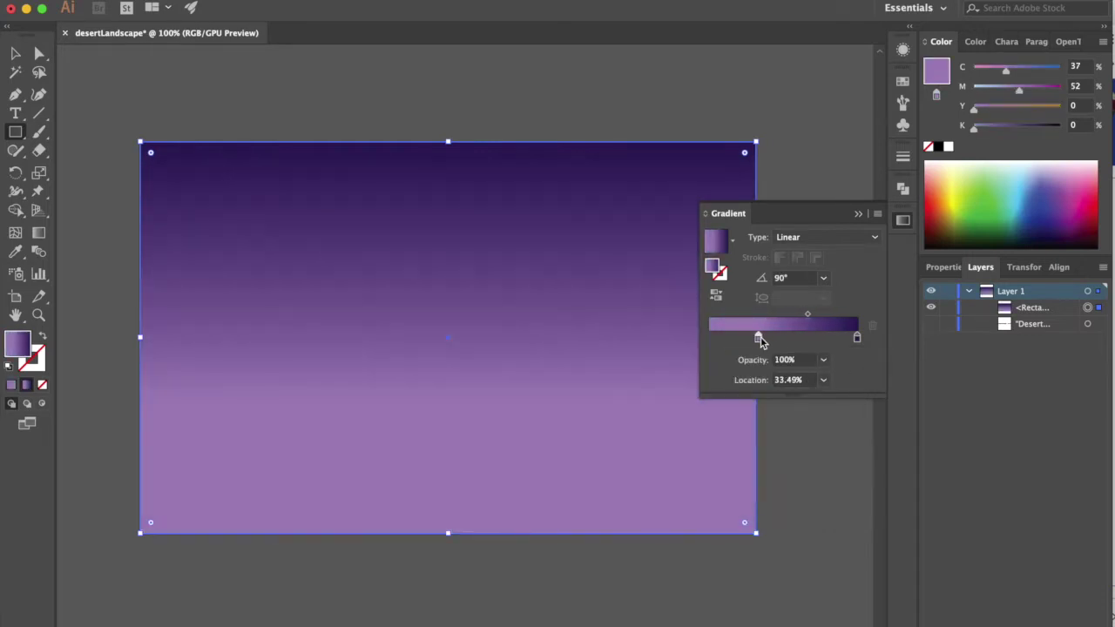
{"action": "left_click", "coordinate": [902, 219]}
{"action": "left_click", "coordinate": [15, 94]}
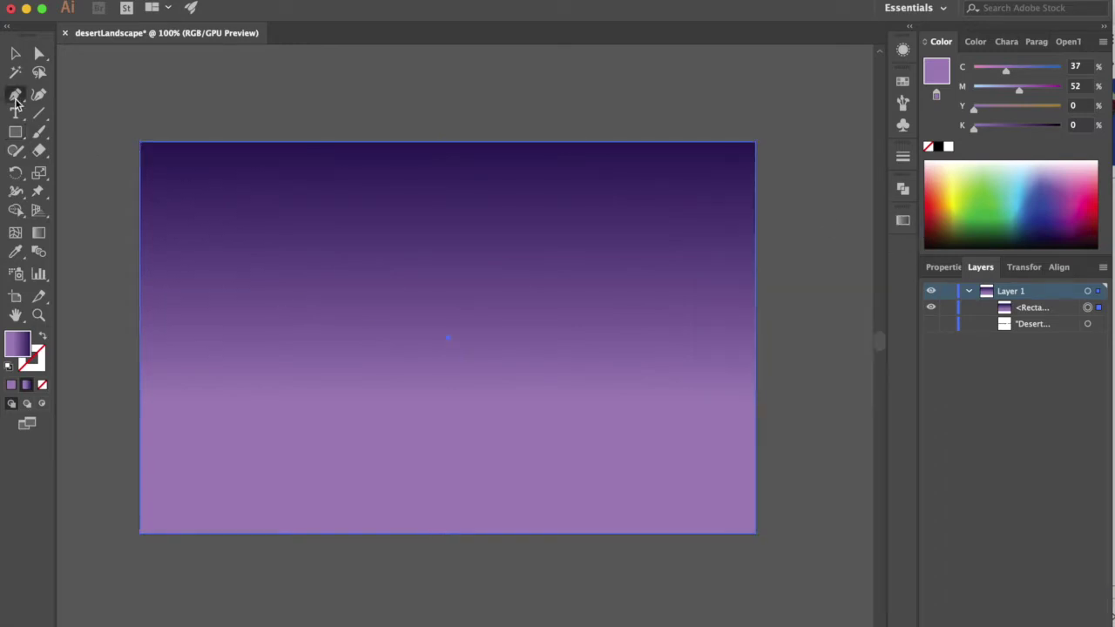
{"action": "left_click", "coordinate": [15, 54]}
Deselect the sky and set a solid tan fill in the Color Picker.
{"action": "left_click", "coordinate": [287, 0]}
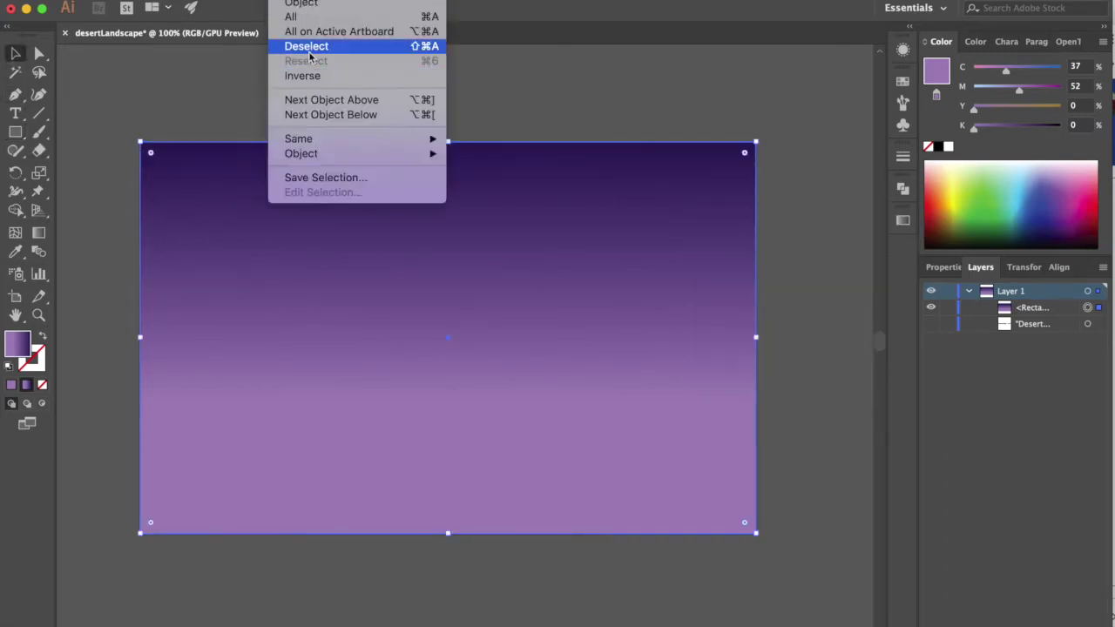
{"action": "left_click", "coordinate": [305, 54]}
{"action": "left_click", "coordinate": [10, 384]}
{"action": "double_click", "coordinate": [18, 344]}
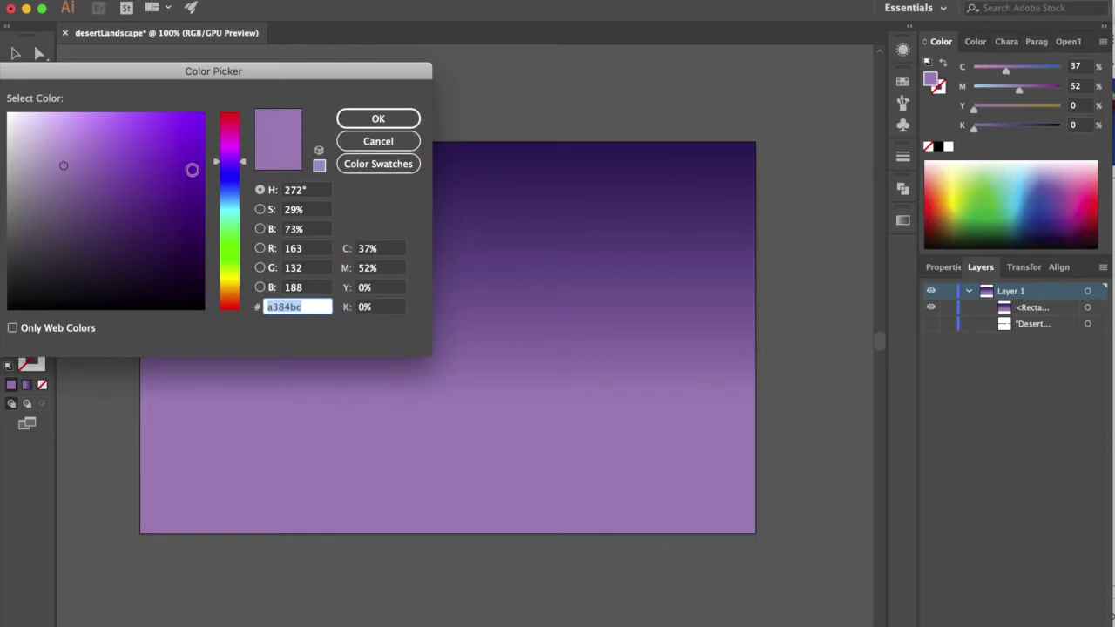
{"action": "left_click", "coordinate": [231, 176]}
{"action": "left_click", "coordinate": [231, 286]}
{"action": "left_click", "coordinate": [95, 169]}
{"action": "left_click", "coordinate": [96, 180]}
{"action": "left_click", "coordinate": [377, 118]}
Pen-trace the canyon outline across the left mesa, cliff face and small butte.
{"action": "left_click", "coordinate": [139, 237]}
{"action": "left_click", "coordinate": [165, 233]}
{"action": "left_click", "coordinate": [195, 232]}
{"action": "left_click", "coordinate": [195, 320]}
{"action": "left_click", "coordinate": [213, 381]}
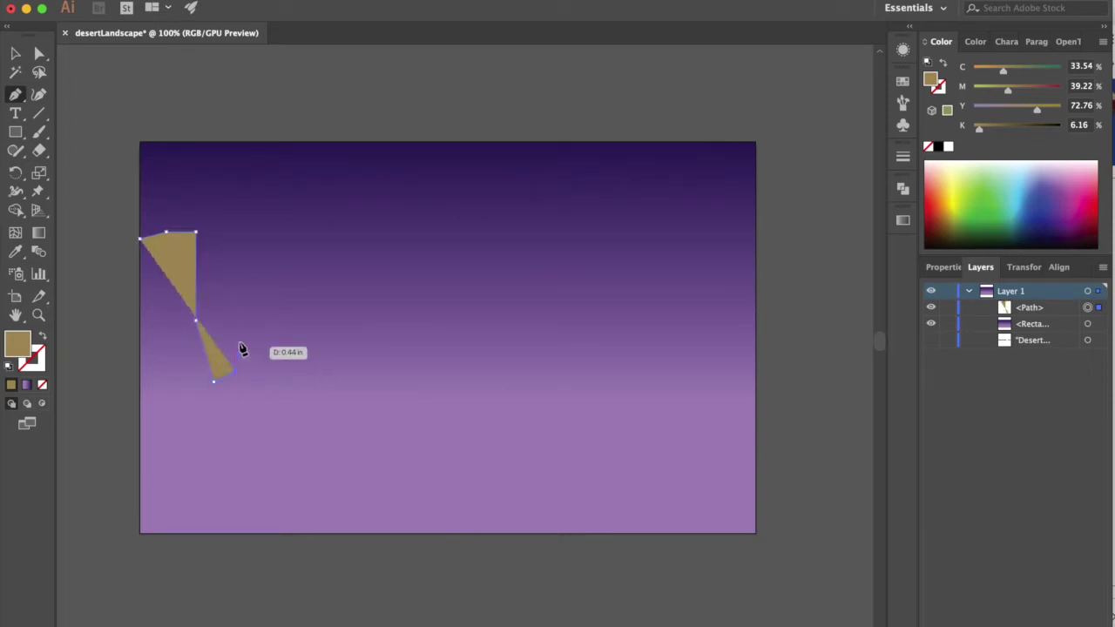
{"action": "left_click", "coordinate": [235, 371]}
{"action": "left_click", "coordinate": [238, 331]}
{"action": "left_click", "coordinate": [246, 303]}
{"action": "left_click", "coordinate": [282, 303]}
{"action": "left_click", "coordinate": [293, 306]}
Continue the ridgeline over the tall right cliff and close the shape along the bottom.
{"action": "left_click", "coordinate": [328, 367]}
{"action": "left_click", "coordinate": [389, 355]}
{"action": "left_click", "coordinate": [470, 338]}
{"action": "left_click", "coordinate": [637, 337]}
{"action": "left_click", "coordinate": [709, 332]}
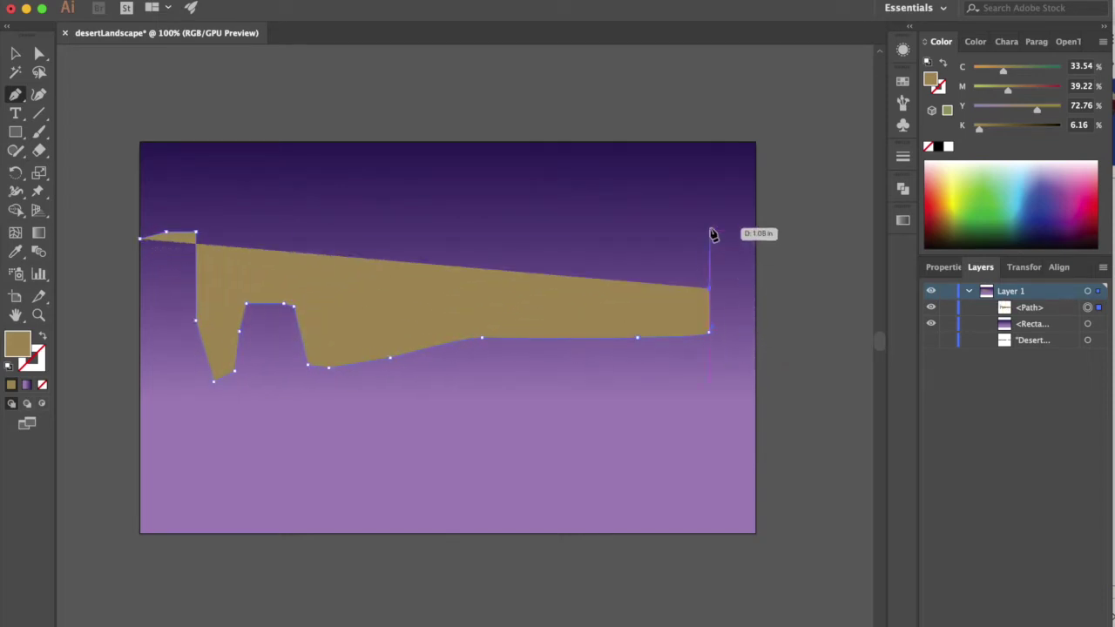
{"action": "left_click", "coordinate": [709, 227]}
{"action": "left_click", "coordinate": [735, 208]}
{"action": "left_click", "coordinate": [749, 208]}
{"action": "left_click", "coordinate": [755, 296]}
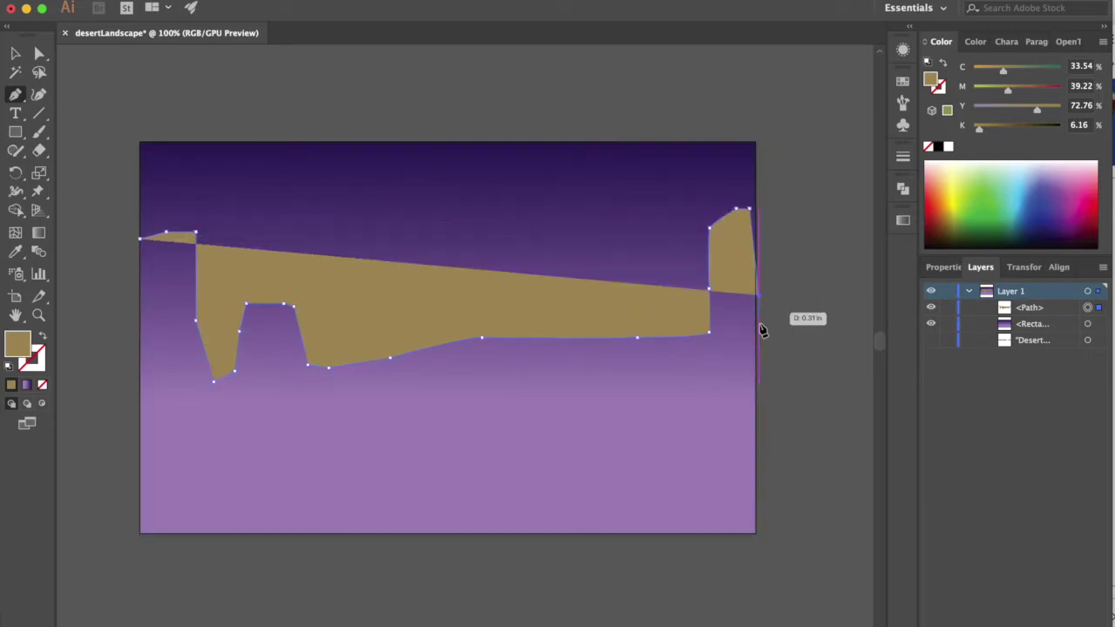
{"action": "left_click", "coordinate": [755, 532]}
{"action": "left_click", "coordinate": [140, 532]}
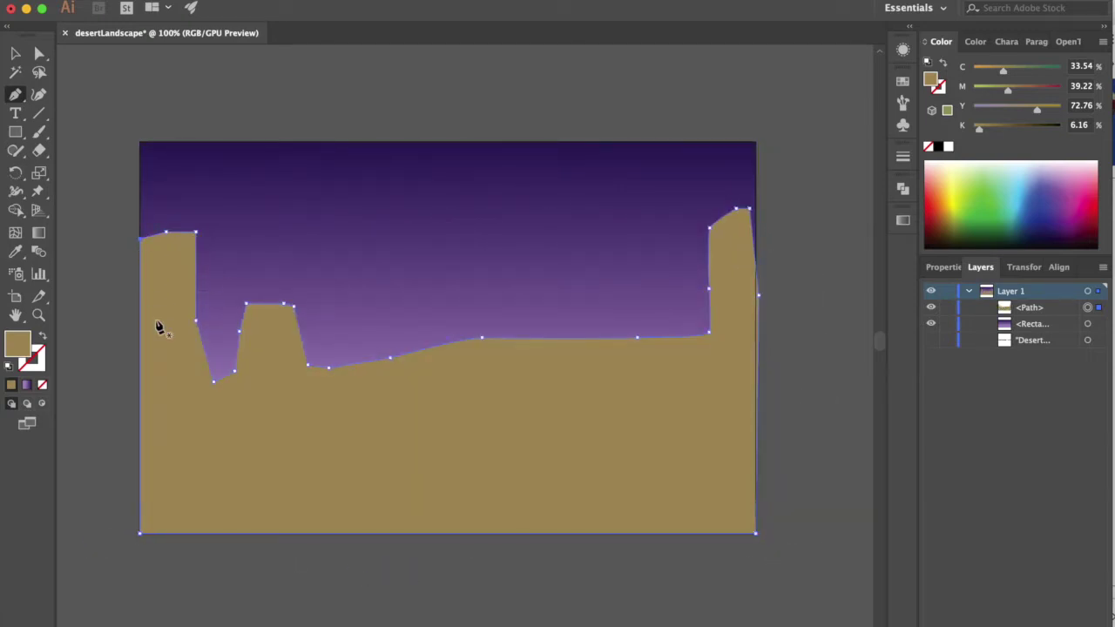
Draw a curving middle dune across the bottom and darken it with the K slider.
{"action": "right_click", "coordinate": [135, 402]}
{"action": "left_click", "coordinate": [128, 401]}
{"action": "left_click_drag", "start_coordinate": [445, 375], "coordinate": [523, 396]}
{"action": "left_click_drag", "start_coordinate": [596, 396], "coordinate": [629, 399]}
{"action": "left_click_drag", "start_coordinate": [706, 414], "coordinate": [745, 415]}
{"action": "left_click", "coordinate": [756, 400]}
{"action": "left_click", "coordinate": [755, 532]}
{"action": "left_click", "coordinate": [139, 532]}
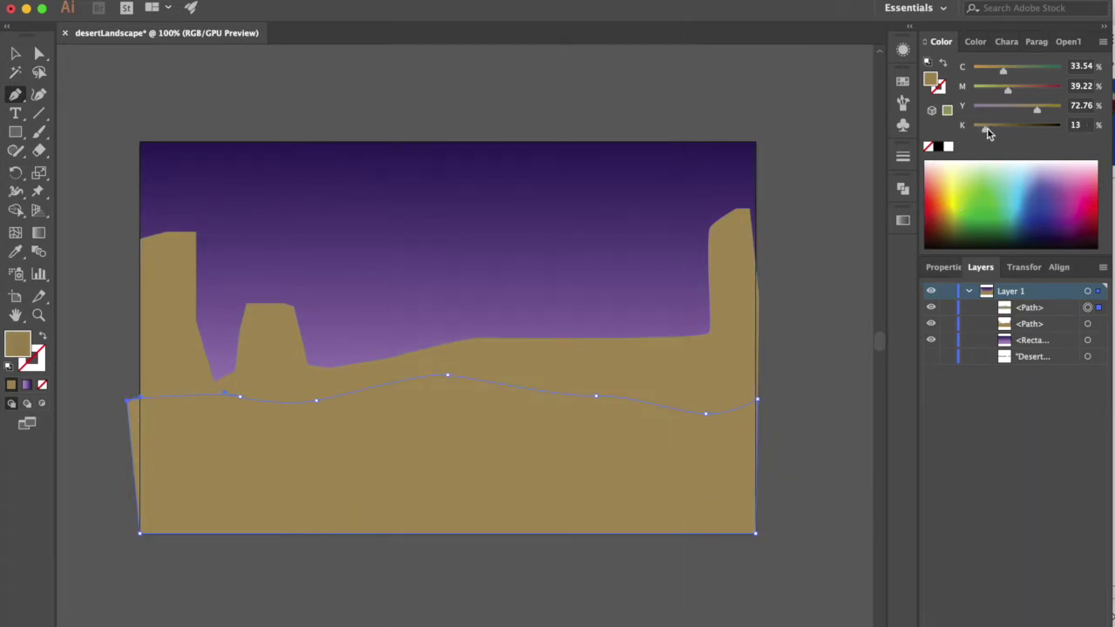
{"action": "left_click_drag", "start_coordinate": [986, 129], "coordinate": [993, 130]}
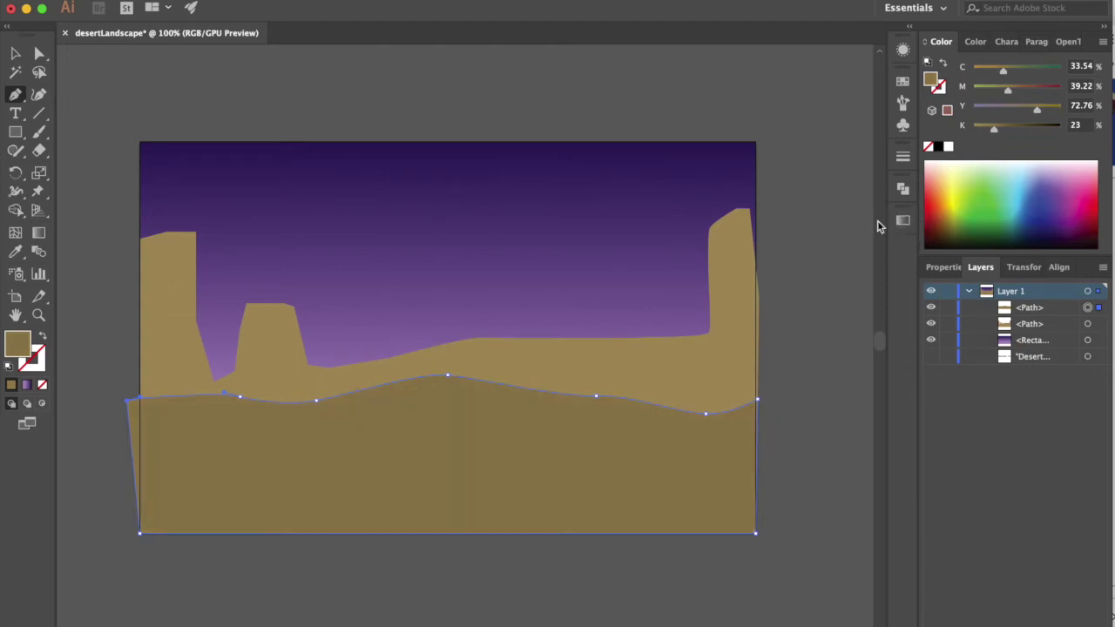
{"action": "left_click", "coordinate": [130, 461]}
Draw a front dune, snap its left anchor to the edge, and darken it deep brown.
{"action": "left_click", "coordinate": [425, 454]}
{"action": "left_click", "coordinate": [569, 427]}
{"action": "left_click", "coordinate": [728, 435]}
{"action": "left_click", "coordinate": [757, 448]}
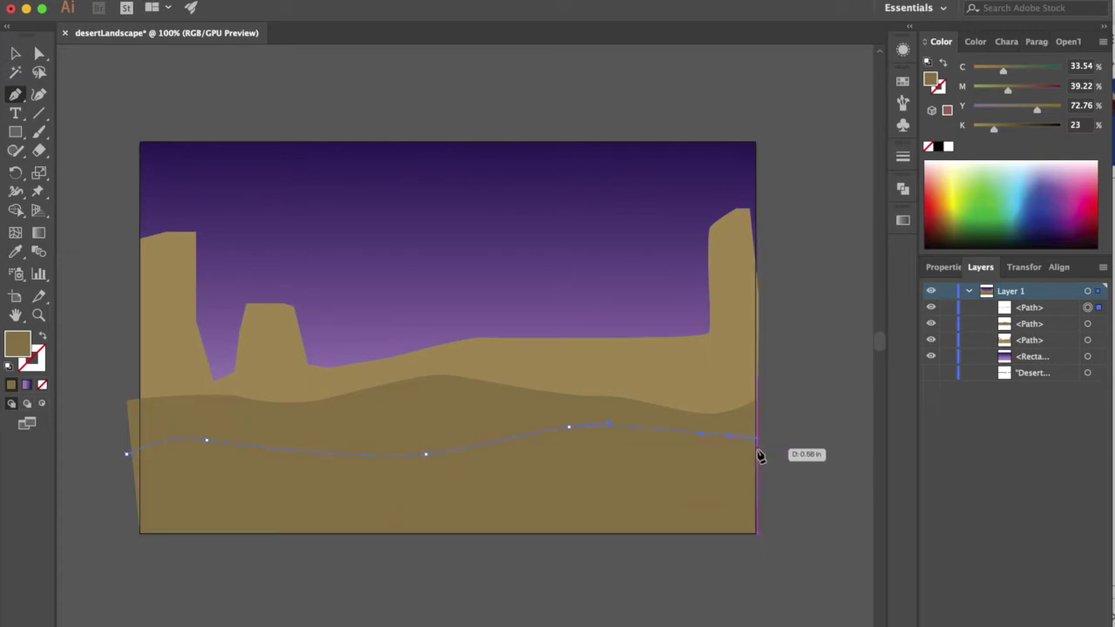
{"action": "left_click", "coordinate": [755, 533]}
{"action": "left_click", "coordinate": [140, 533]}
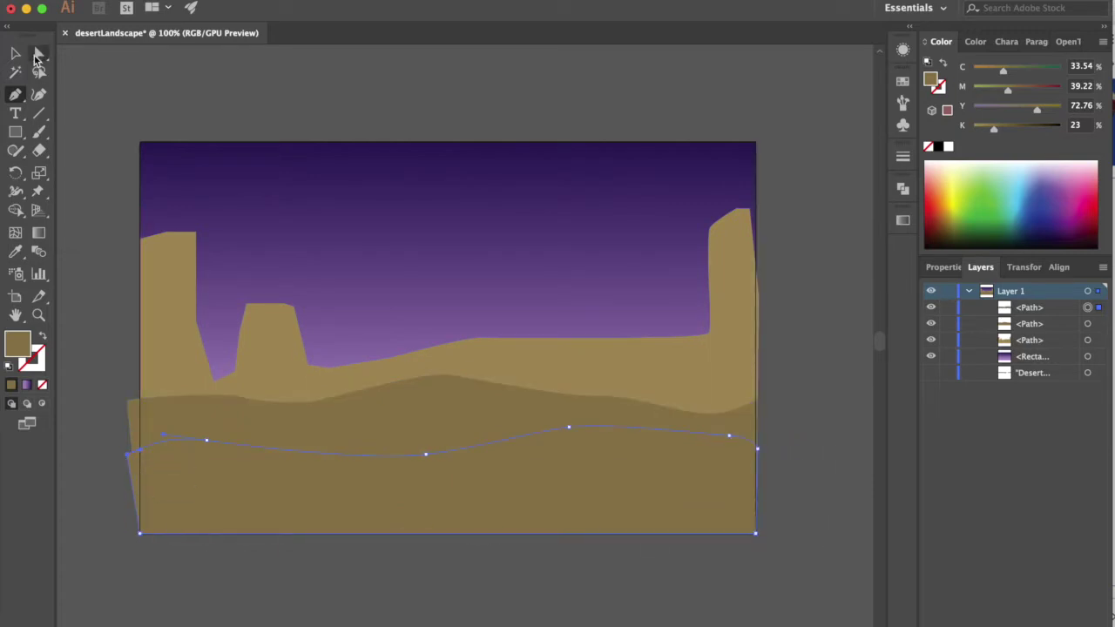
{"action": "left_click", "coordinate": [37, 56]}
{"action": "left_click_drag", "start_coordinate": [128, 453], "coordinate": [139, 454]}
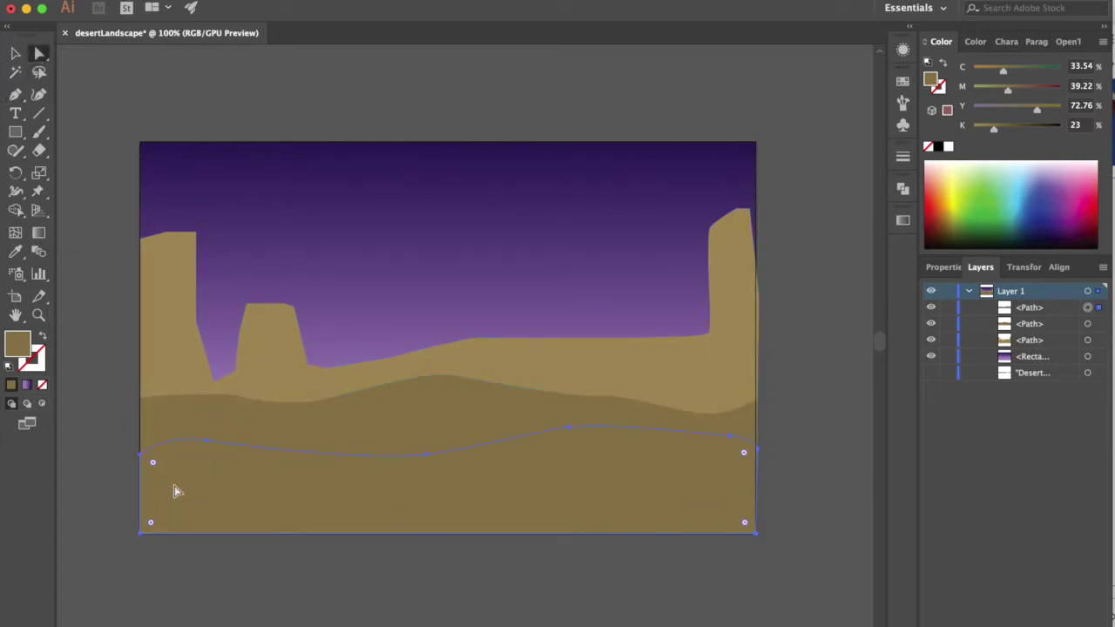
{"action": "left_click_drag", "start_coordinate": [992, 126], "coordinate": [1011, 126]}
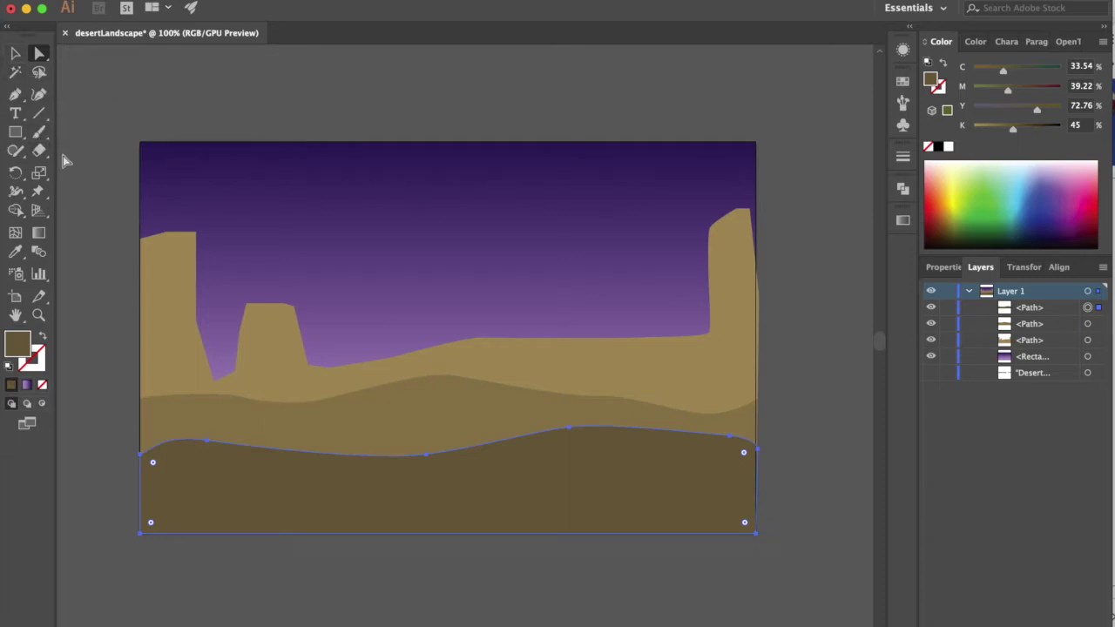
{"action": "left_click", "coordinate": [15, 150]}
{"action": "left_click", "coordinate": [38, 132]}
{"action": "left_click", "coordinate": [126, 150]}
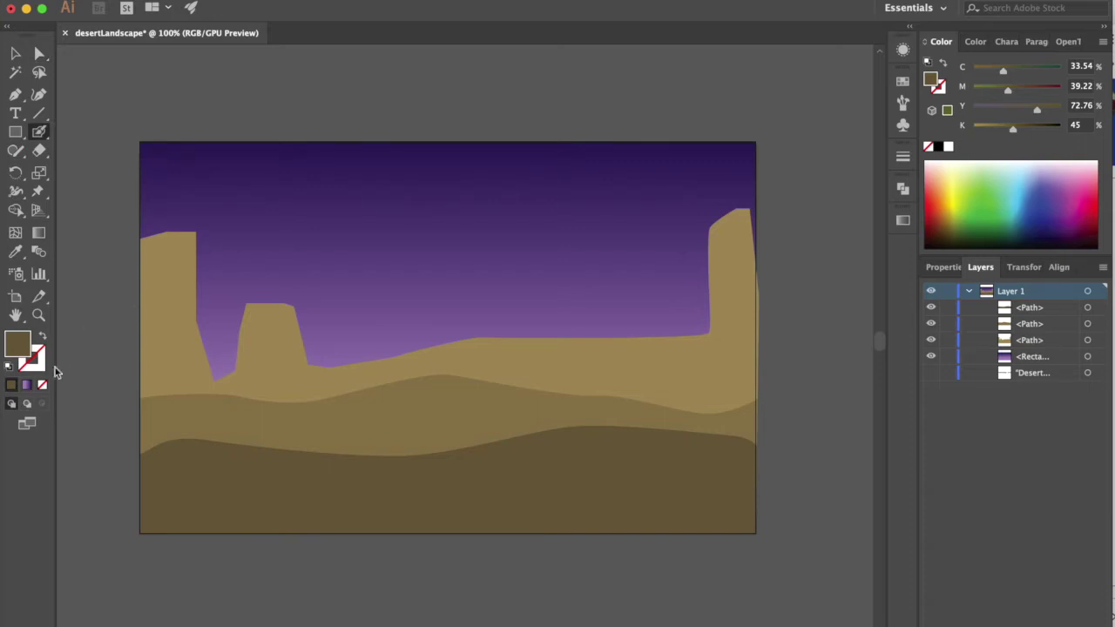
Set a very dark brown fill and Blob-Brush the large left cactus's trunk and two arms.
{"action": "double_click", "coordinate": [20, 347]}
{"action": "left_click", "coordinate": [116, 276]}
{"action": "key", "text": "Return"}
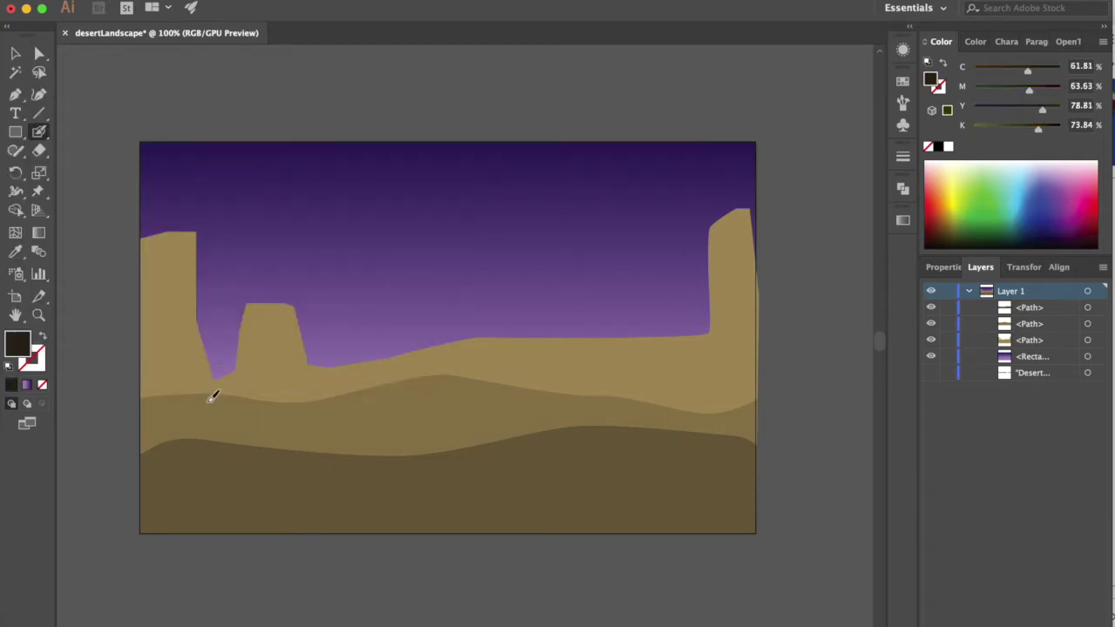
{"action": "mouse_move", "coordinate": [201, 551]}
{"action": "left_mouse_down"}
{"action": "mouse_move", "coordinate": [224, 435]}
{"action": "mouse_move", "coordinate": [231, 300]}
{"action": "left_mouse_up"}
{"action": "mouse_move", "coordinate": [228, 440]}
{"action": "left_mouse_down"}
{"action": "mouse_move", "coordinate": [241, 436]}
{"action": "mouse_move", "coordinate": [272, 346]}
{"action": "left_mouse_up"}
{"action": "mouse_move", "coordinate": [203, 484]}
{"action": "left_mouse_down"}
{"action": "mouse_move", "coordinate": [169, 438]}
{"action": "mouse_move", "coordinate": [172, 399]}
{"action": "left_mouse_up"}
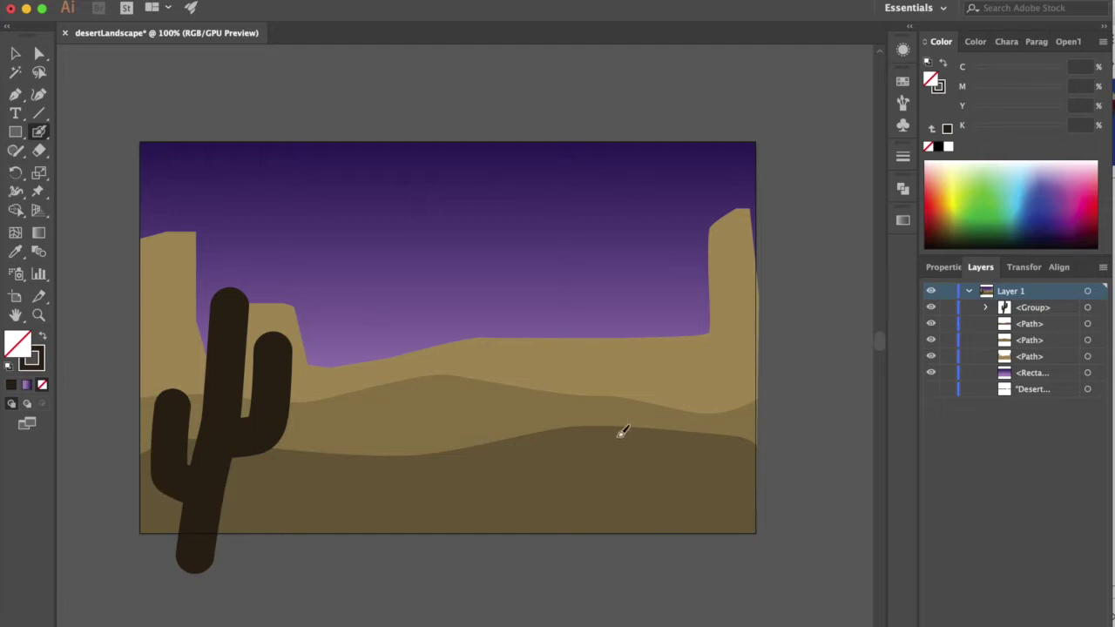
Paint the right cactus with trunk and two arms, plus a small mid-distance cactus.
{"action": "left_click_drag", "start_coordinate": [623, 460], "coordinate": [631, 252]}
{"action": "key", "text": "ctrl+z"}
{"action": "left_click_drag", "start_coordinate": [618, 466], "coordinate": [632, 277]}
{"action": "mouse_move", "coordinate": [625, 326]}
{"action": "left_mouse_down"}
{"action": "mouse_move", "coordinate": [585, 298]}
{"action": "mouse_move", "coordinate": [583, 260]}
{"action": "left_mouse_up"}
{"action": "mouse_move", "coordinate": [641, 369]}
{"action": "left_mouse_down"}
{"action": "mouse_move", "coordinate": [650, 378]}
{"action": "mouse_move", "coordinate": [667, 349]}
{"action": "mouse_move", "coordinate": [673, 308]}
{"action": "left_mouse_up"}
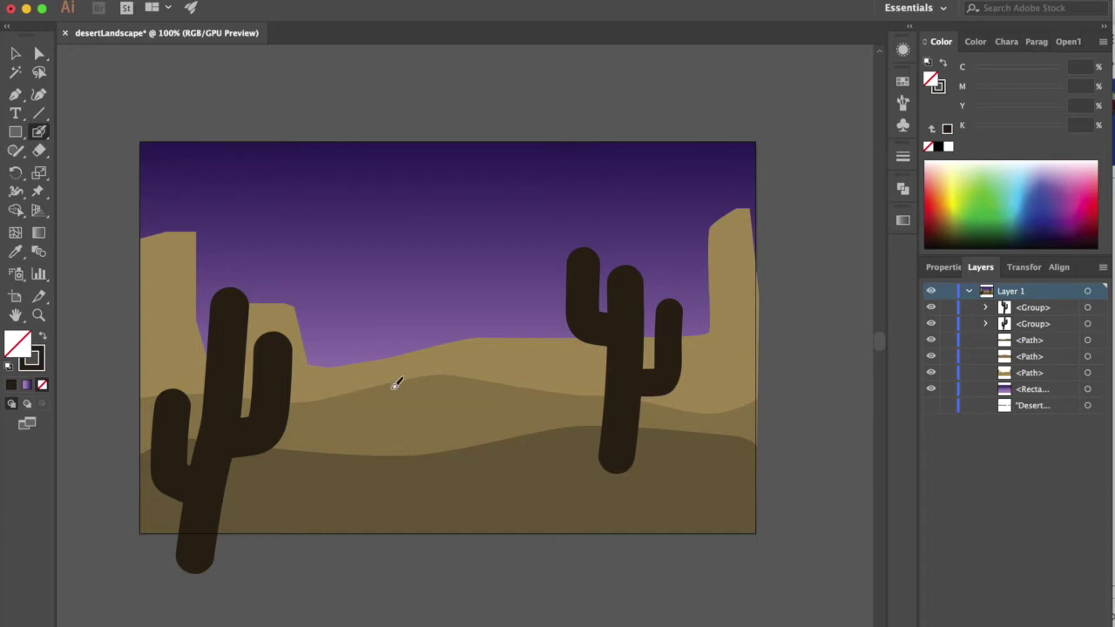
{"action": "left_click_drag", "start_coordinate": [477, 383], "coordinate": [484, 312]}
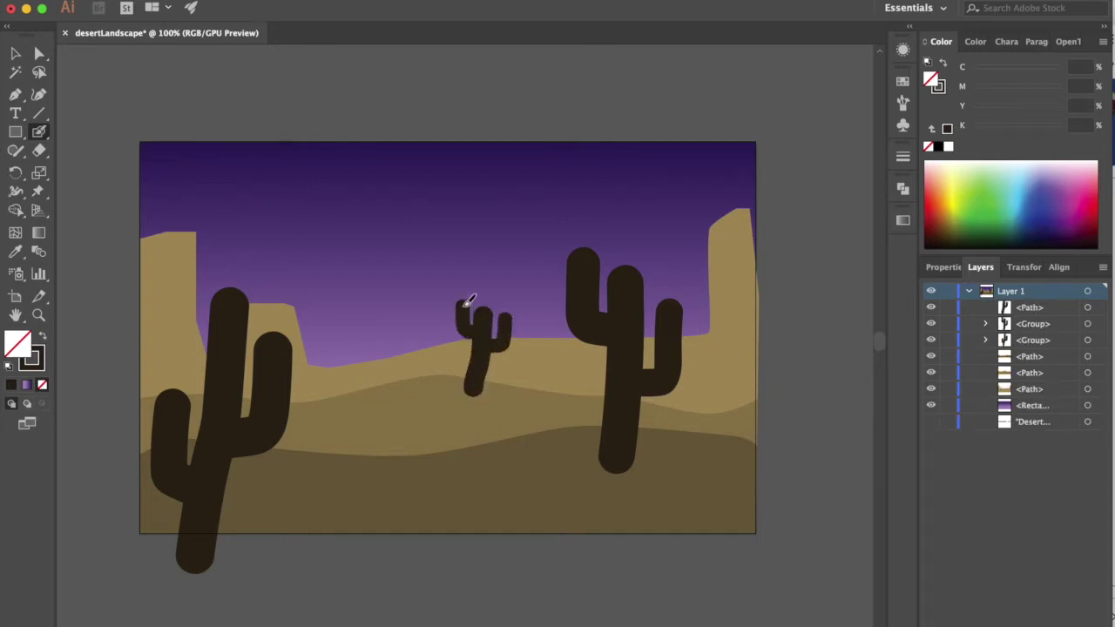
{"action": "left_click", "coordinate": [477, 361], "text": "super"}
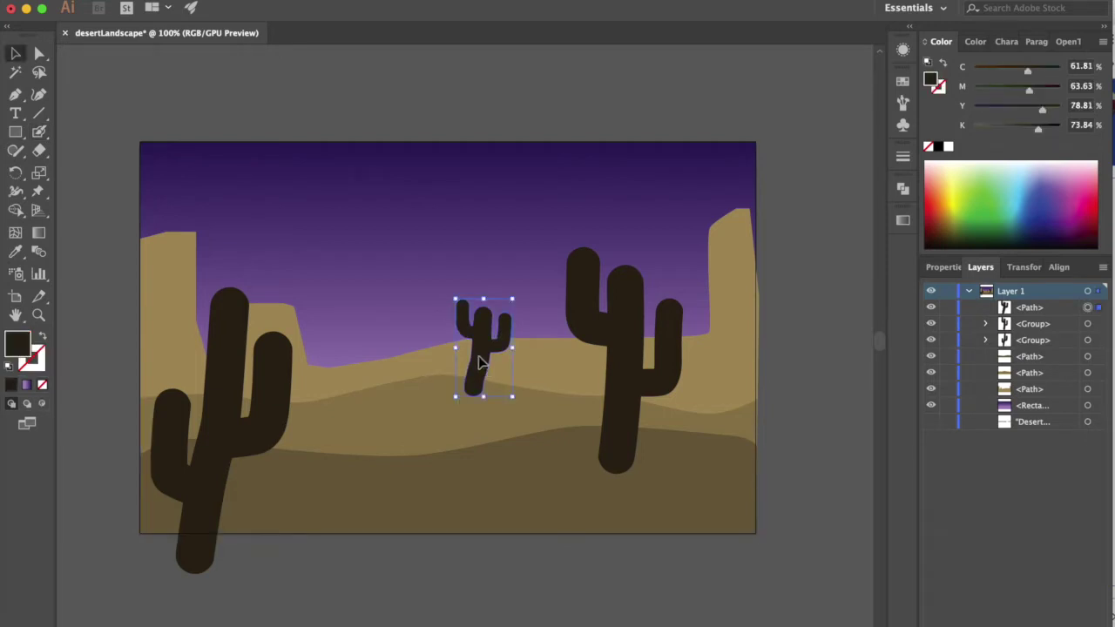
Erase the small, right and left cactus bases flat, then zoom to 200% on the left cactus.
{"action": "left_click", "coordinate": [41, 157]}
{"action": "left_click_drag", "start_coordinate": [440, 399], "coordinate": [512, 397]}
{"action": "left_click", "coordinate": [616, 448], "text": "super"}
{"action": "left_click_drag", "start_coordinate": [578, 473], "coordinate": [663, 470]}
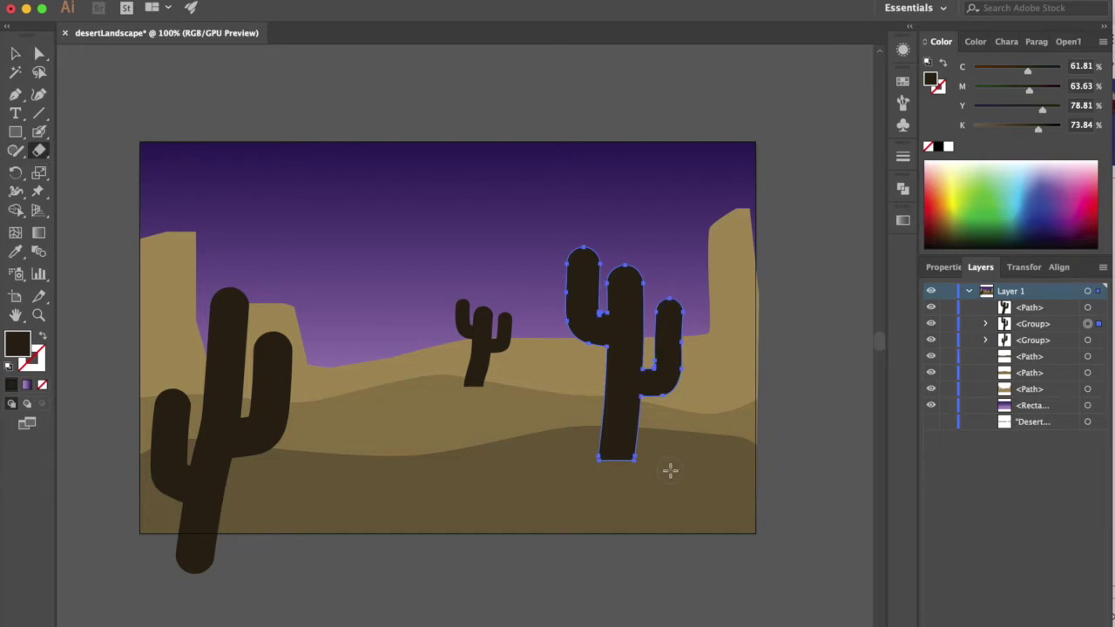
{"action": "left_click", "coordinate": [232, 370], "text": "super"}
{"action": "left_click_drag", "start_coordinate": [158, 547], "coordinate": [228, 565]}
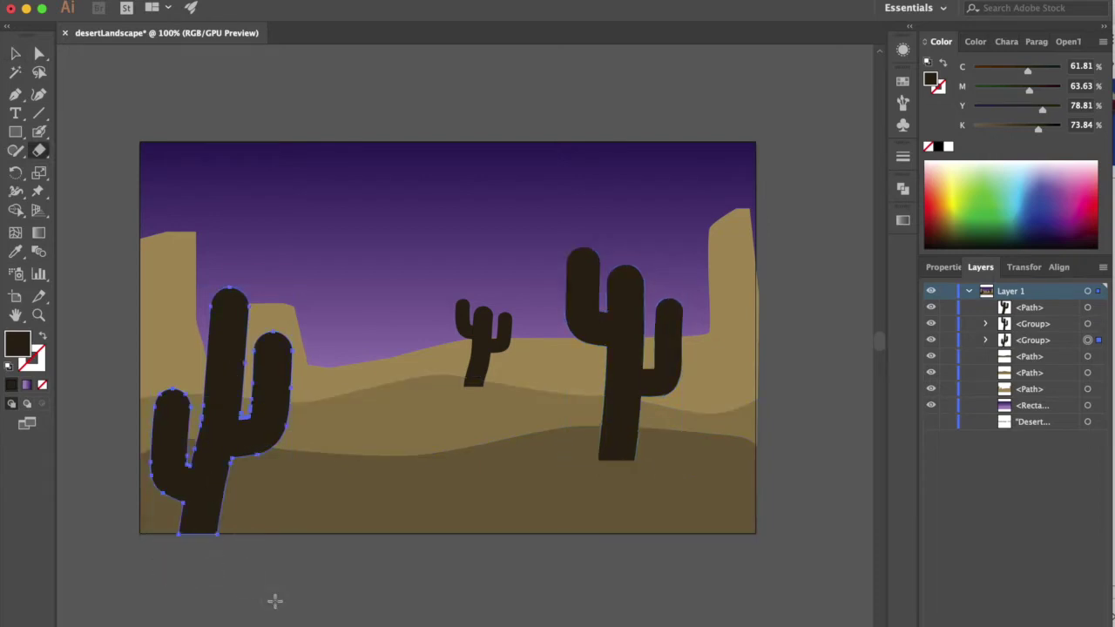
{"action": "key", "text": "super+equal"}
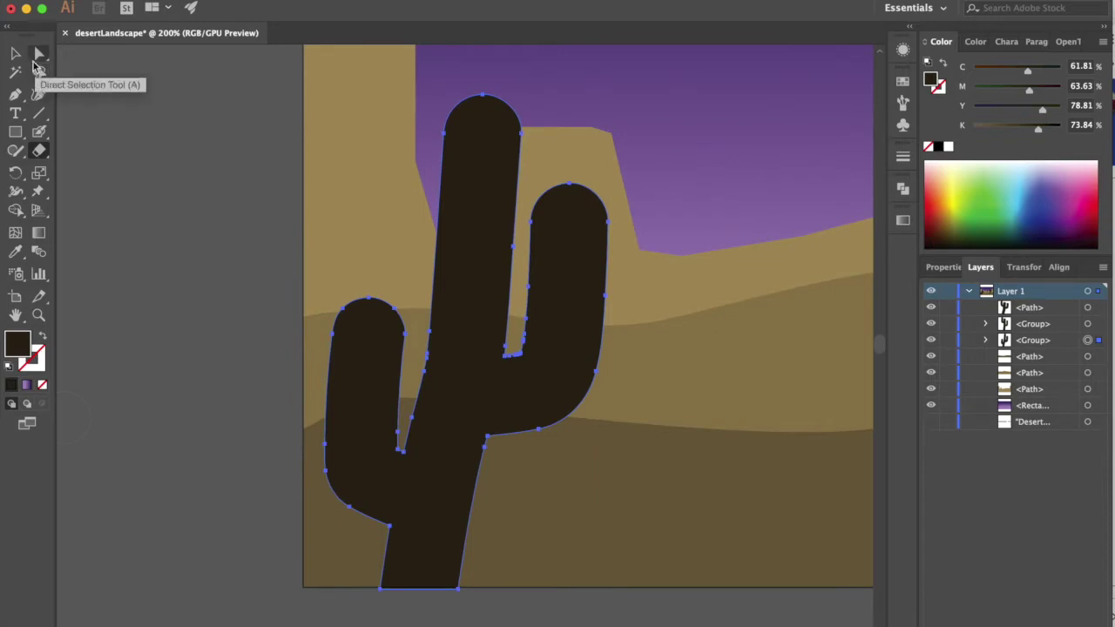
Alt-drag the left cactus to create a duplicate almost in place.
{"action": "left_click", "coordinate": [15, 53]}
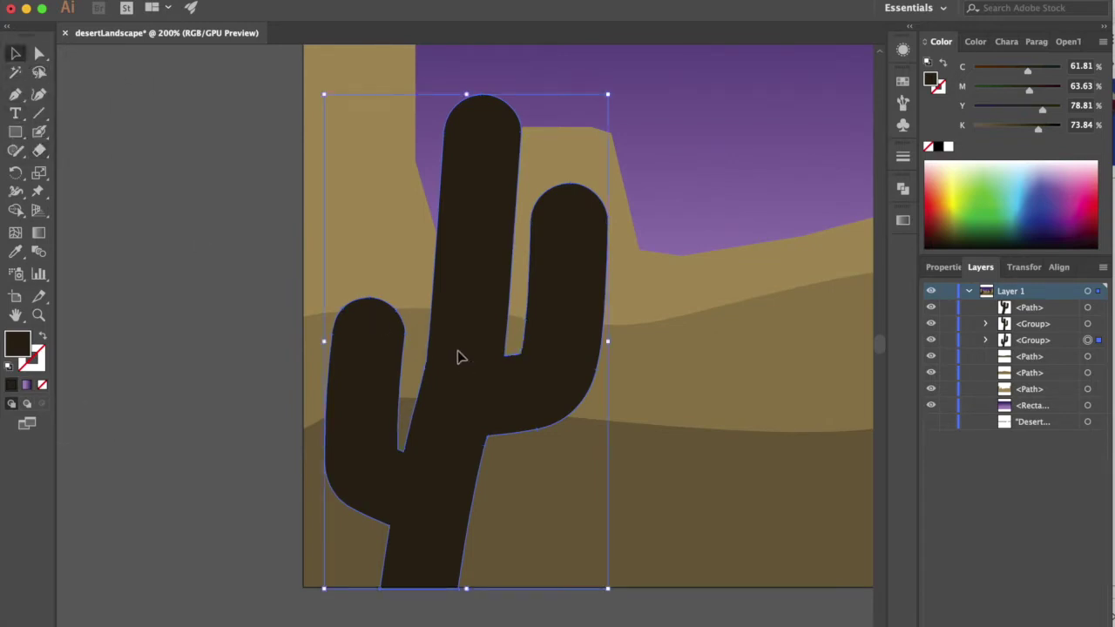
{"action": "left_click_drag", "start_coordinate": [462, 355], "coordinate": [462, 359]}
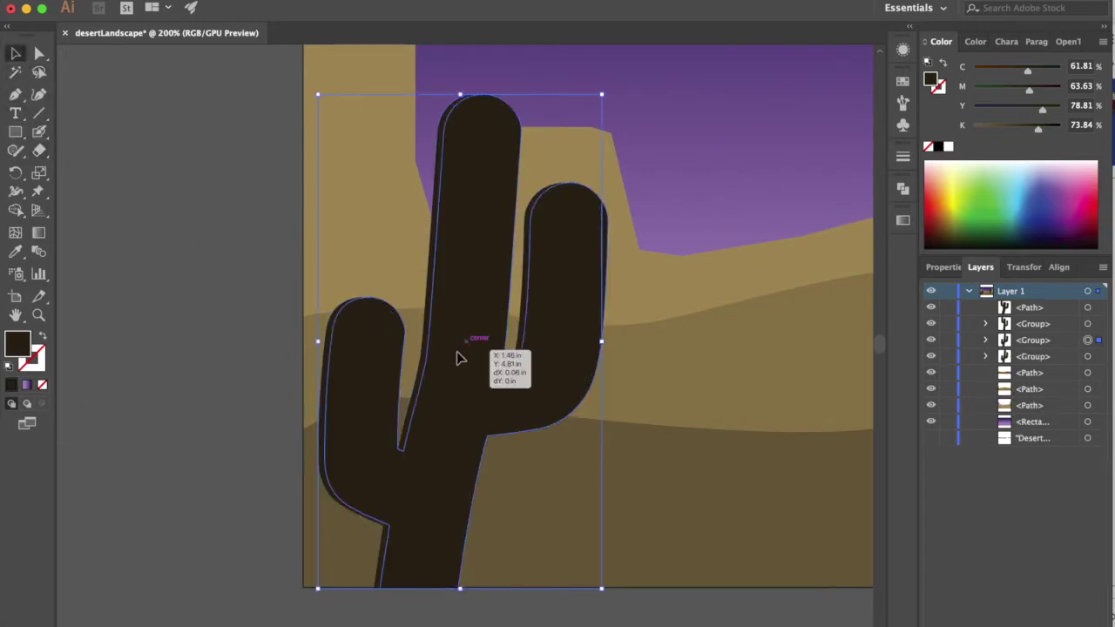
{"action": "key", "text": "shift+m"}
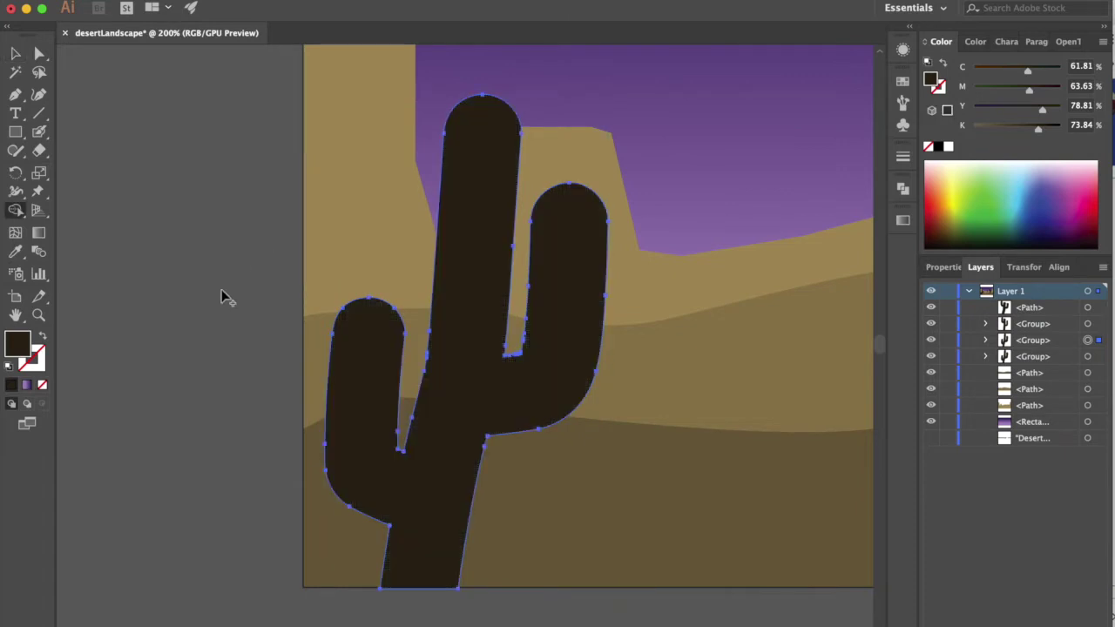
{"action": "key", "text": "shift+s"}
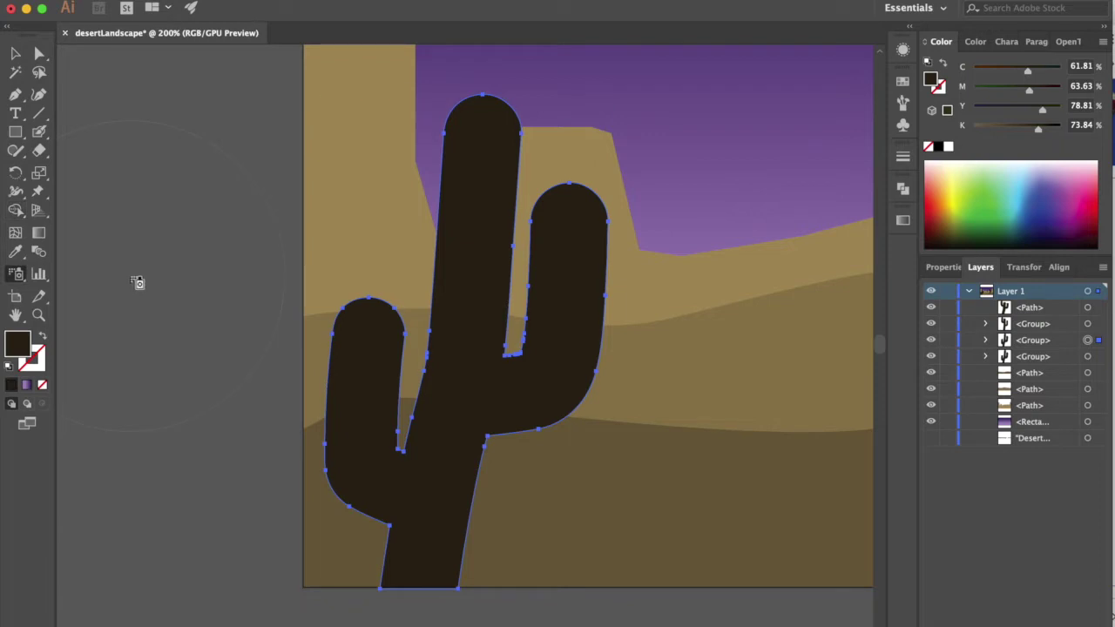
{"action": "key", "text": "v"}
Erase slits down the duplicate's main trunk, right arm, left arm and lower trunk.
{"action": "key", "text": "shift+e"}
{"action": "left_click_drag", "start_coordinate": [502, 110], "coordinate": [482, 348]}
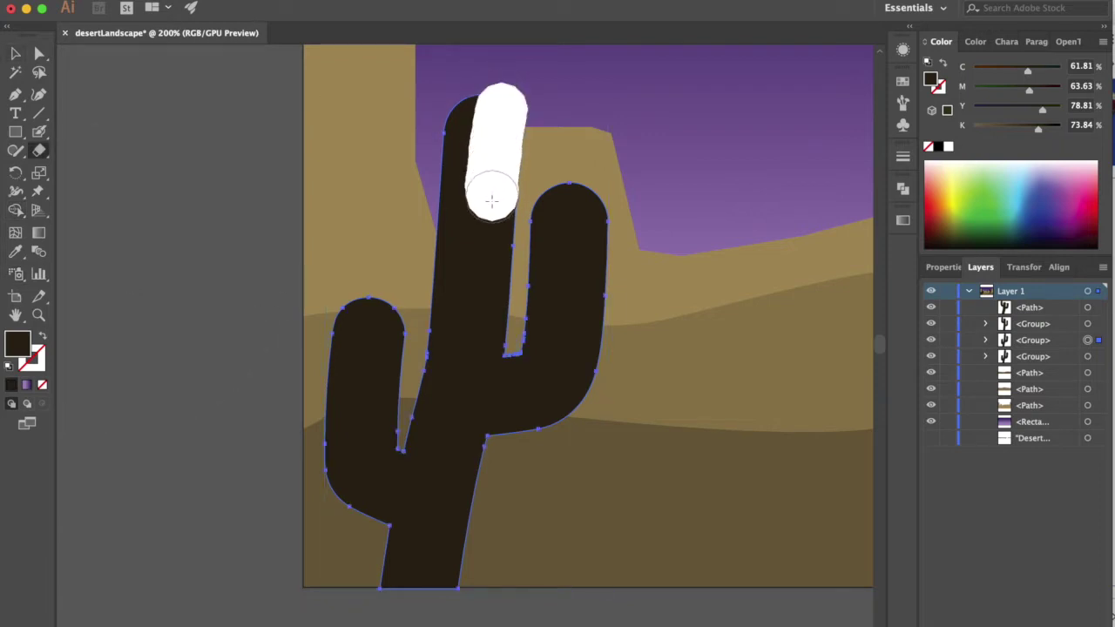
{"action": "mouse_move", "coordinate": [593, 193]}
{"action": "left_mouse_down"}
{"action": "mouse_move", "coordinate": [585, 267]}
{"action": "mouse_move", "coordinate": [533, 431]}
{"action": "left_mouse_up"}
{"action": "left_click_drag", "start_coordinate": [364, 303], "coordinate": [380, 459]}
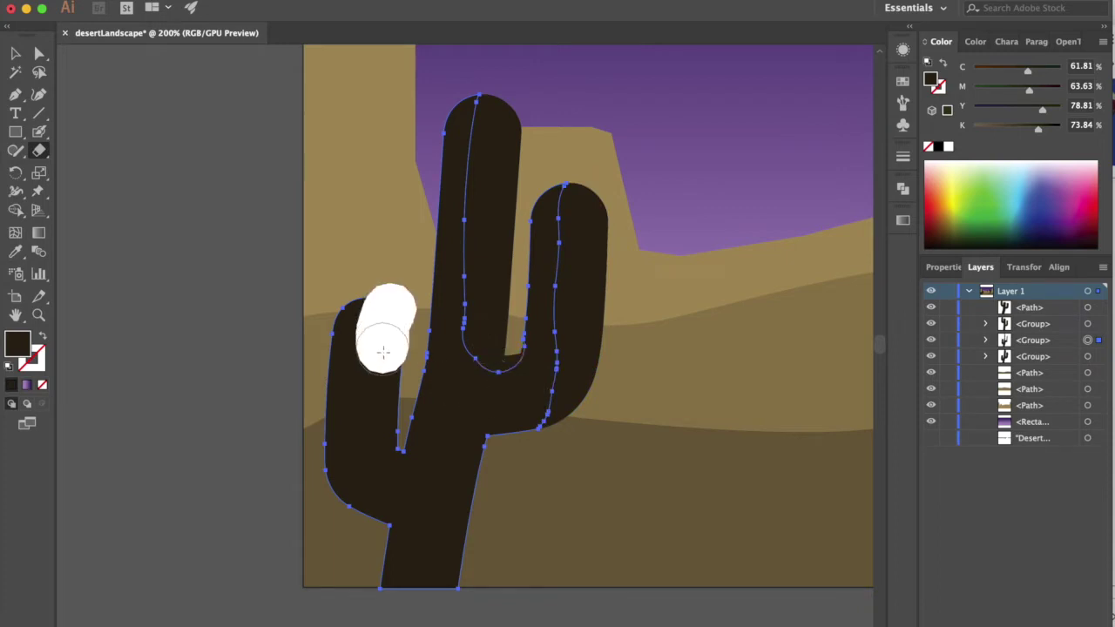
{"action": "left_click_drag", "start_coordinate": [485, 448], "coordinate": [458, 620]}
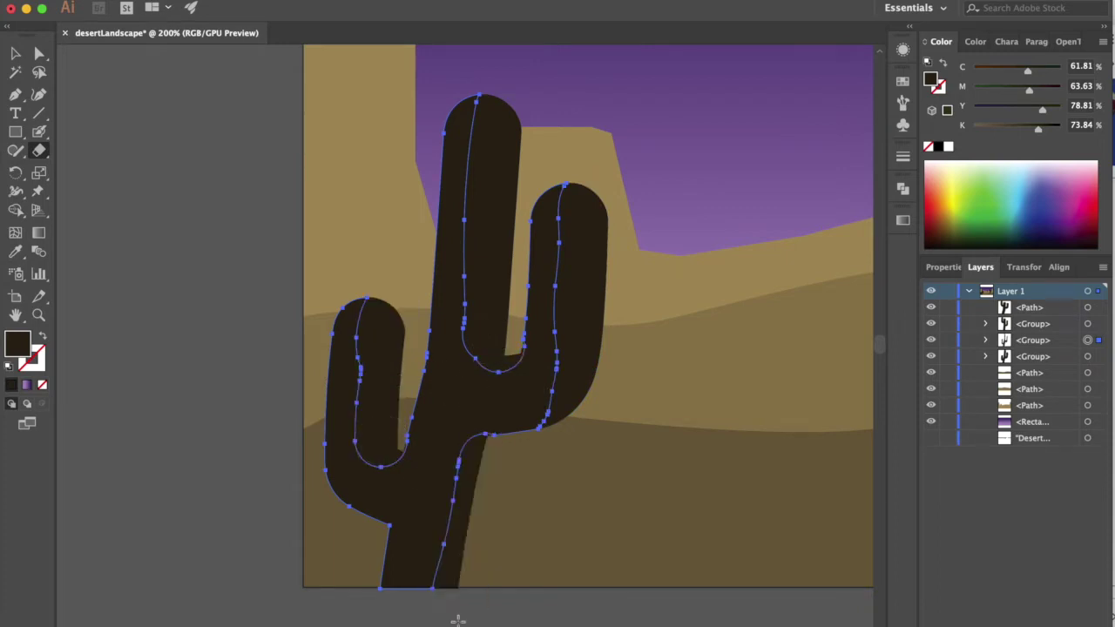
Set the left cactus shading copy's blend mode to Multiply.
{"action": "left_click", "coordinate": [903, 52]}
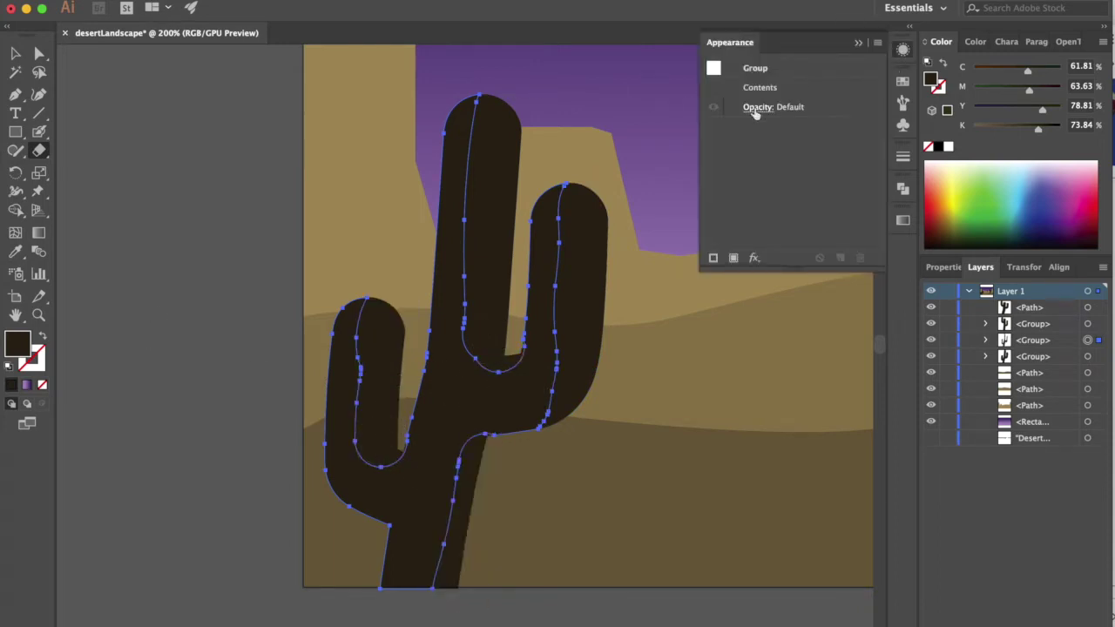
{"action": "left_click", "coordinate": [754, 108]}
{"action": "left_click", "coordinate": [625, 137]}
{"action": "left_click", "coordinate": [642, 188]}
{"action": "left_click", "coordinate": [810, 112]}
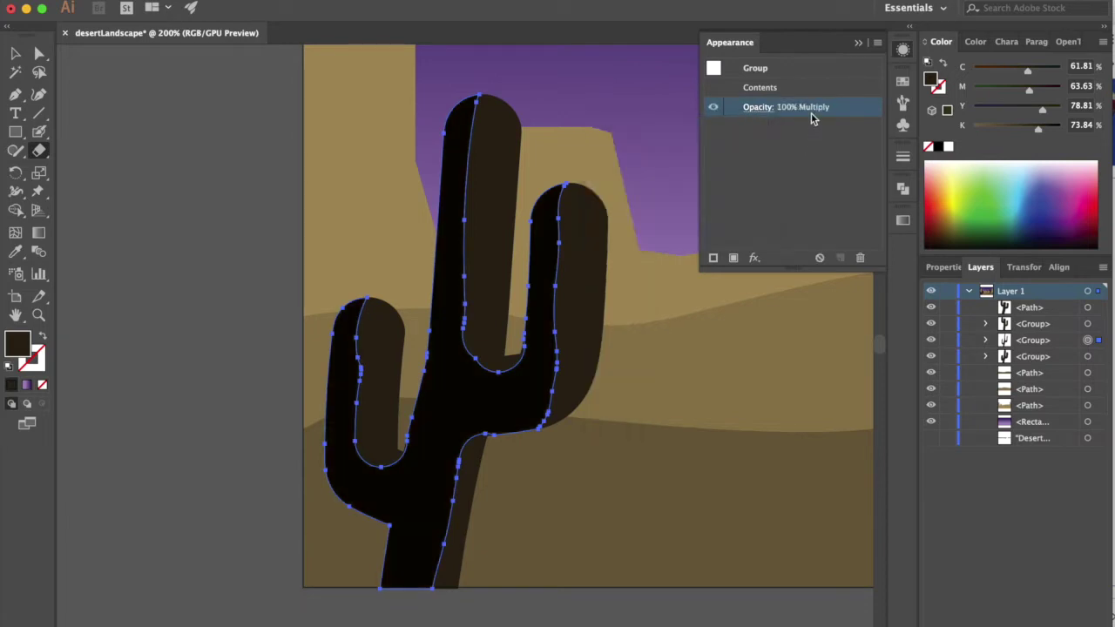
Select both left cactus copies and group them with Cmd+G.
{"action": "left_click", "coordinate": [291, 0]}
{"action": "left_click", "coordinate": [298, 114]}
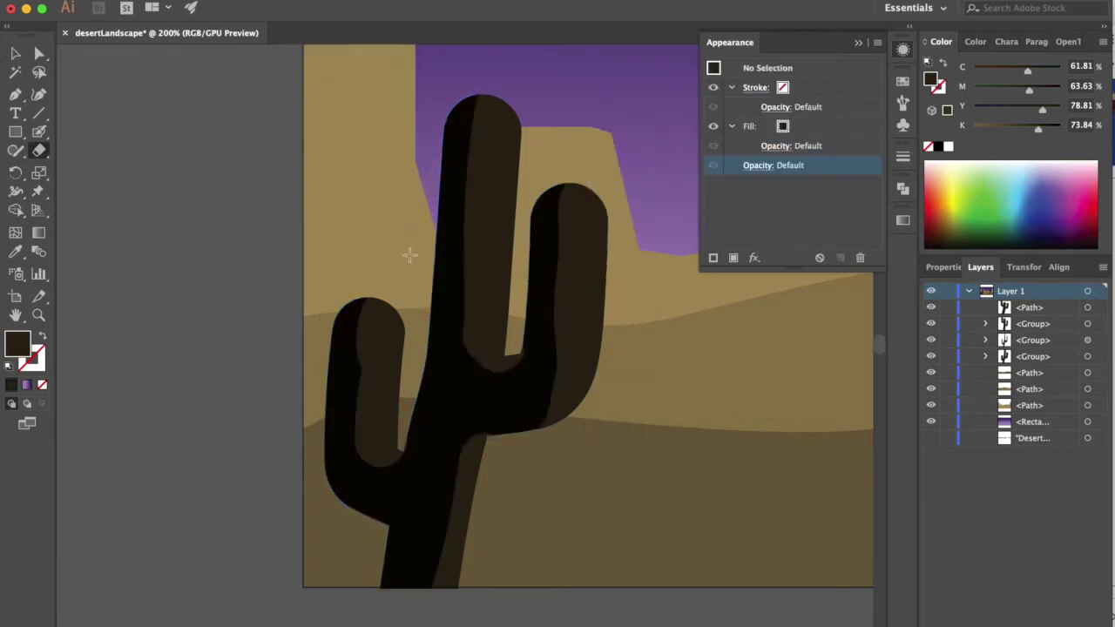
{"action": "scroll", "coordinate": [410, 253], "scroll_direction": "up", "scroll_amount": 3}
{"action": "scroll", "coordinate": [323, 368], "scroll_direction": "up", "scroll_amount": 3}
{"action": "key", "text": "v"}
{"action": "left_click", "coordinate": [242, 417]}
{"action": "key", "text": "shift+e"}
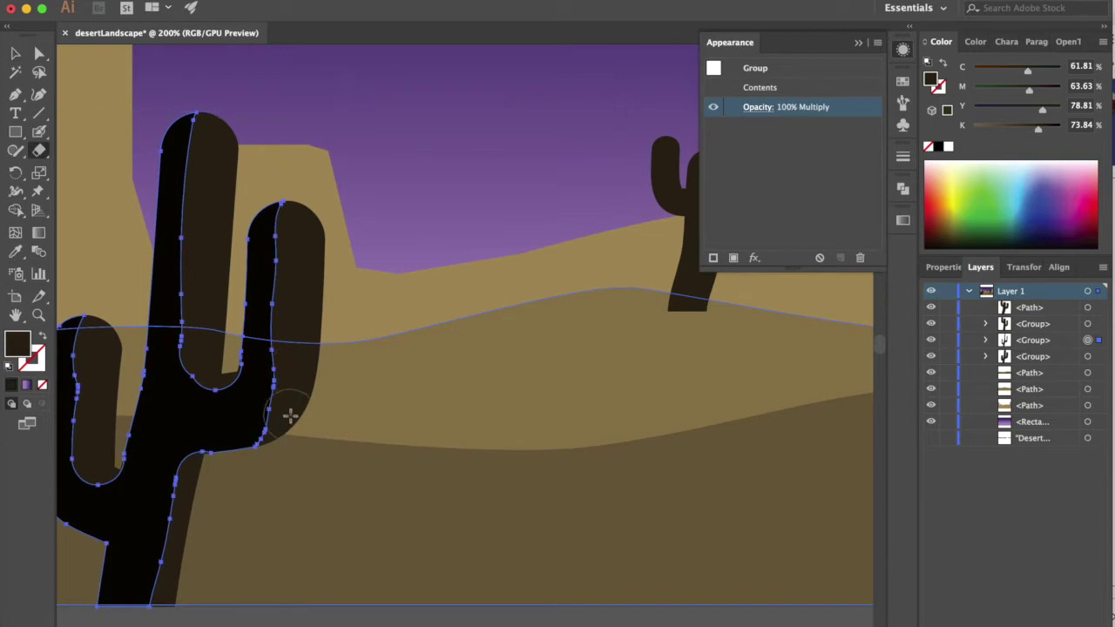
{"action": "left_click_drag", "start_coordinate": [291, 391], "coordinate": [231, 431]}
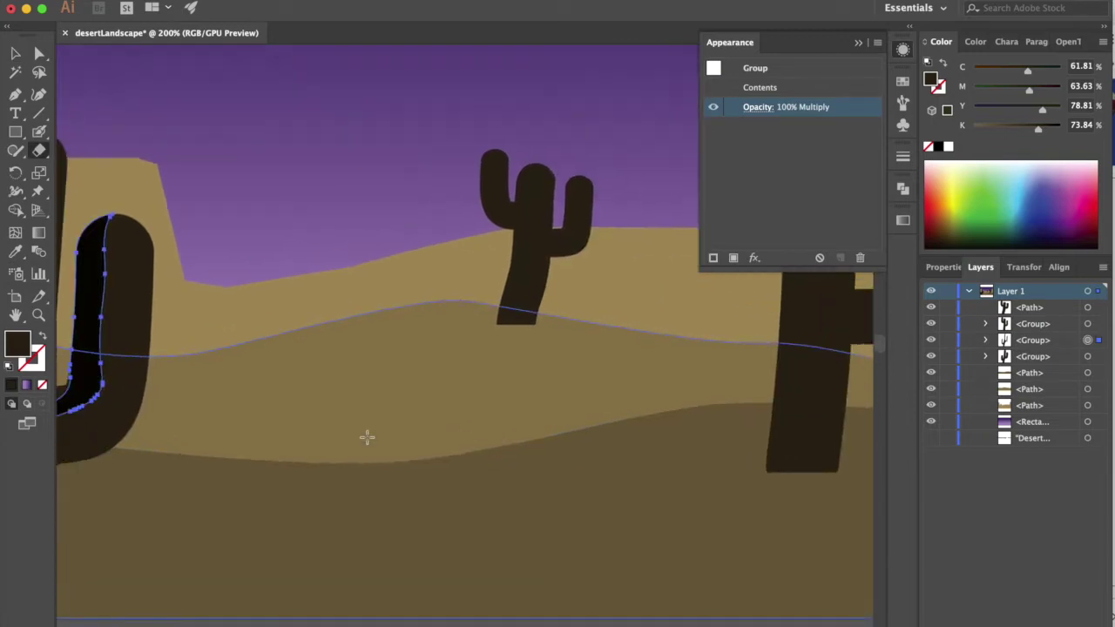
{"action": "key", "text": "v"}
{"action": "left_click", "coordinate": [383, 364], "text": "shift"}
{"action": "key", "text": "ctrl+g"}
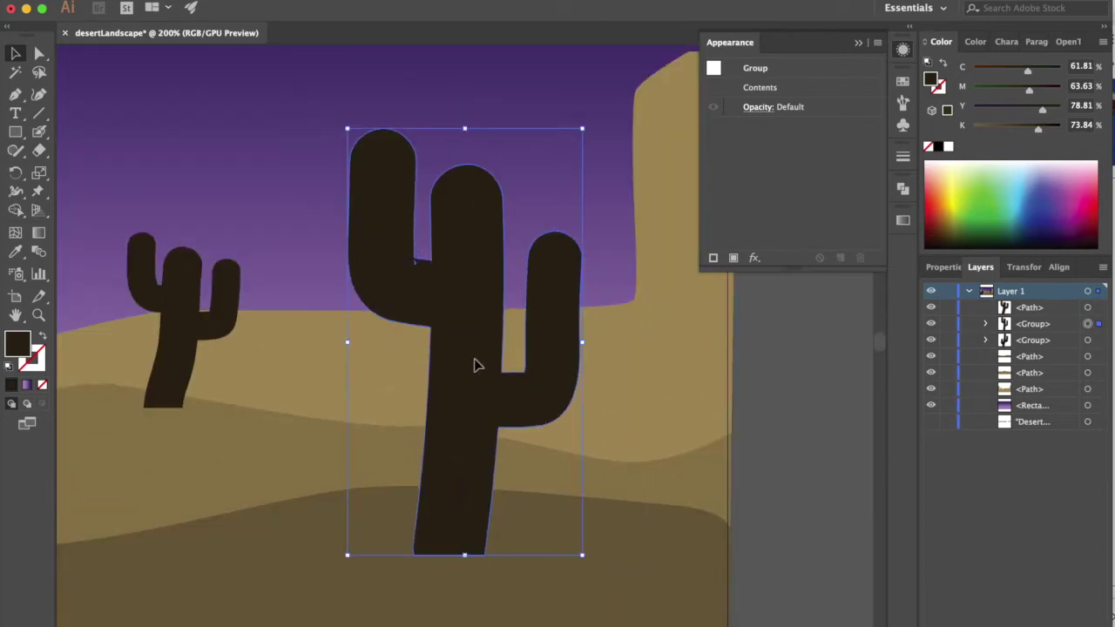
Erase slits down the right cactus copy's left arm, right arm and top lobe.
{"action": "key", "text": "shift+e"}
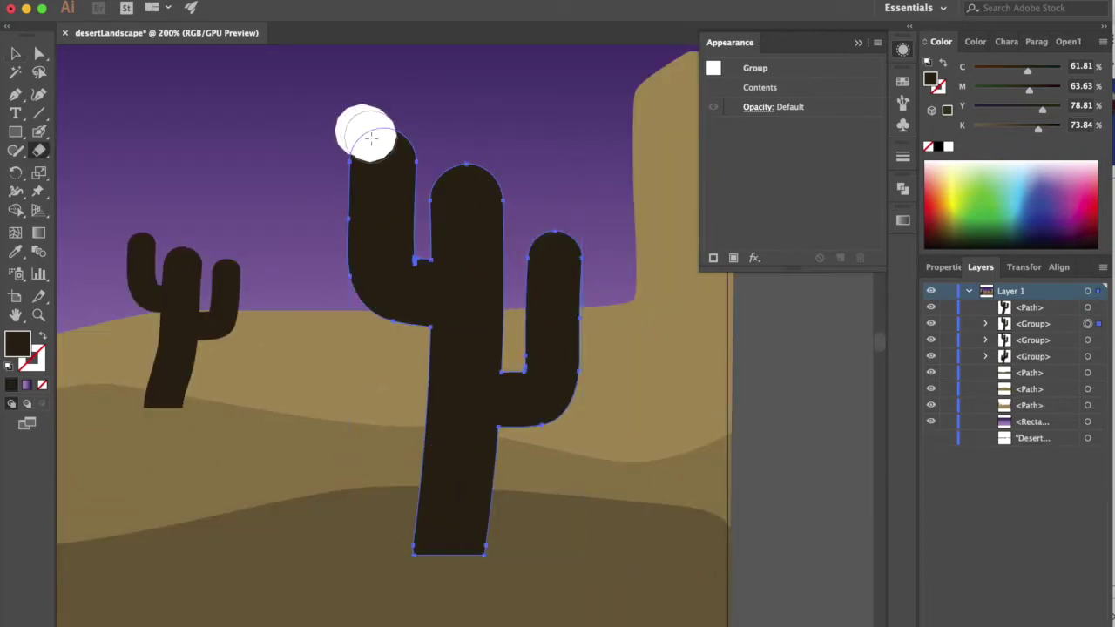
{"action": "mouse_move", "coordinate": [370, 137]}
{"action": "left_mouse_down"}
{"action": "mouse_move", "coordinate": [423, 514]}
{"action": "mouse_move", "coordinate": [421, 575]}
{"action": "left_mouse_up"}
{"action": "left_click_drag", "start_coordinate": [542, 250], "coordinate": [525, 365]}
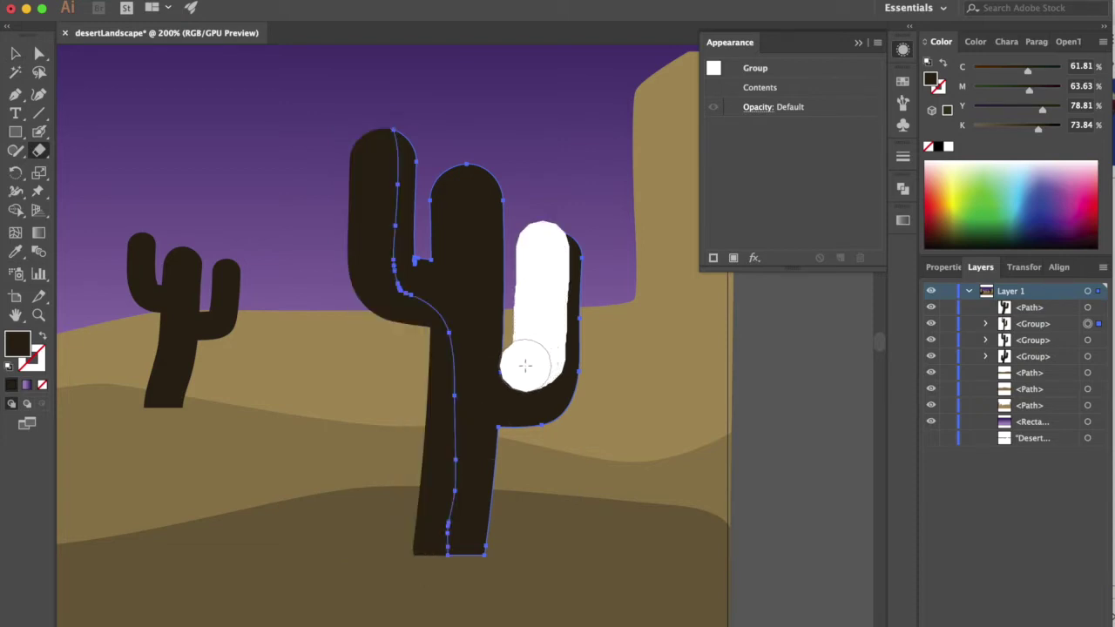
{"action": "left_click_drag", "start_coordinate": [446, 173], "coordinate": [446, 188]}
Set the right cactus shading copy's blend mode to Multiply.
{"action": "left_click", "coordinate": [795, 110]}
{"action": "left_click", "coordinate": [757, 109]}
{"action": "left_click", "coordinate": [644, 135]}
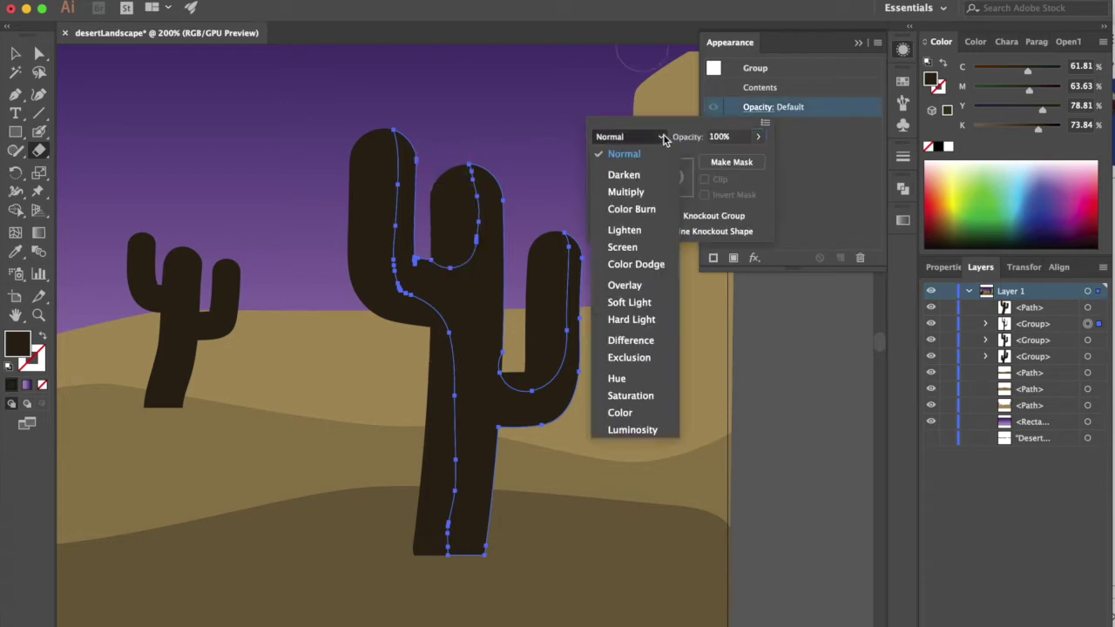
{"action": "left_click", "coordinate": [629, 190]}
{"action": "left_click", "coordinate": [798, 106]}
Select the right cactus group, then the small middle cactus.
{"action": "key", "text": "v"}
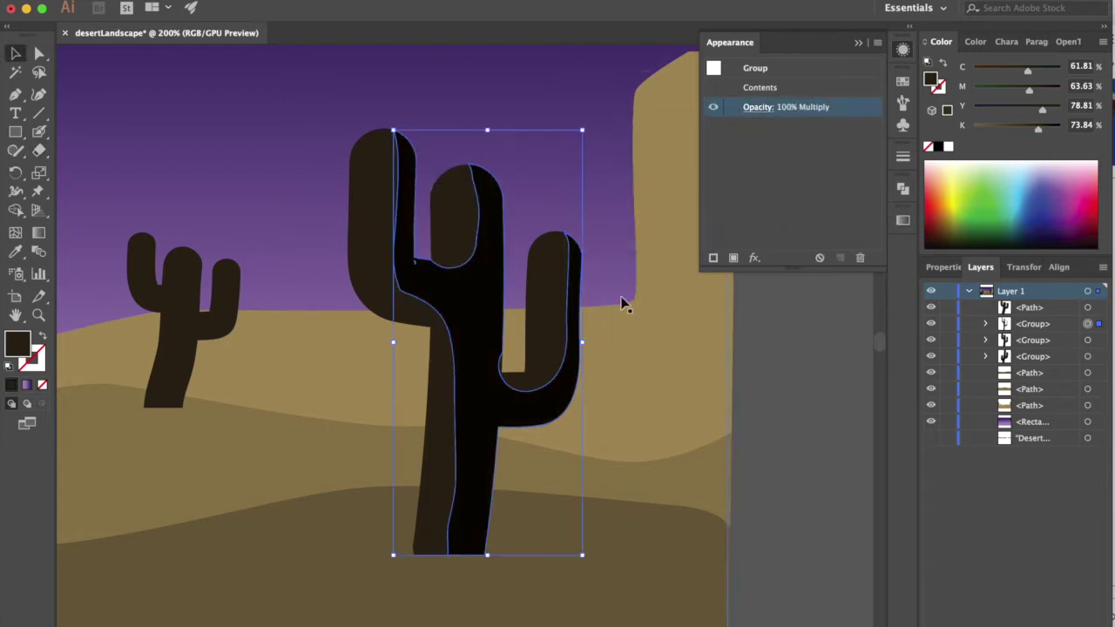
{"action": "left_click", "coordinate": [378, 287]}
{"action": "scroll", "coordinate": [386, 288], "scroll_direction": "left", "scroll_amount": 1}
{"action": "scroll", "coordinate": [374, 305], "scroll_direction": "left", "scroll_amount": 4}
{"action": "left_click", "coordinate": [369, 315]}
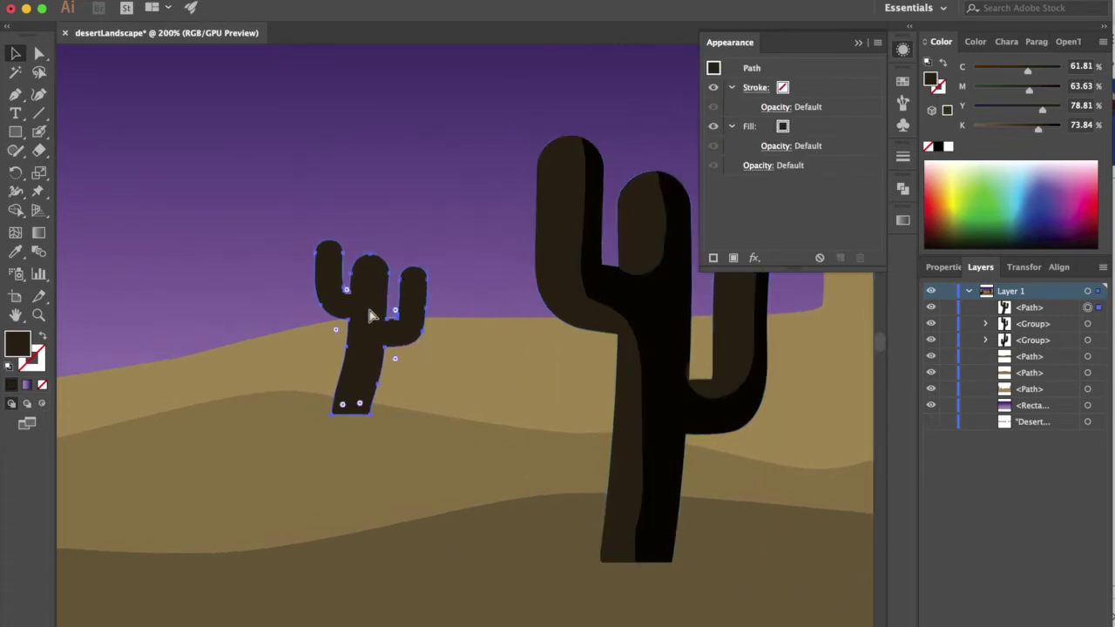
Paste an aligned copy in front of the small cactus and erase slits down its arms and trunk.
{"action": "key", "text": "super+equal"}
{"action": "key", "text": "alt+Left"}
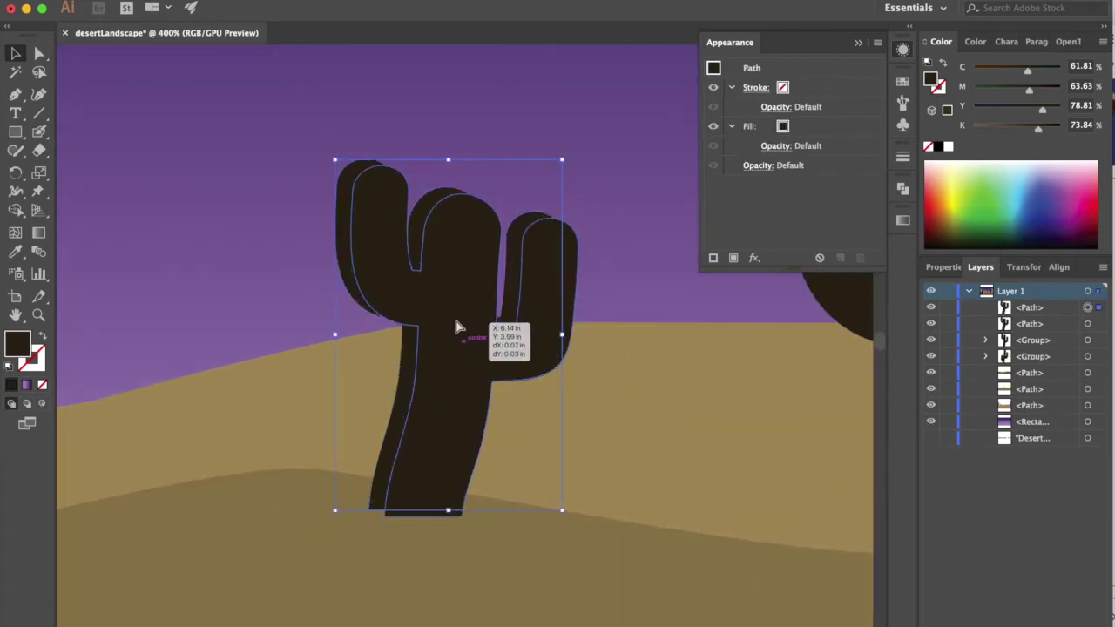
{"action": "left_click_drag", "start_coordinate": [443, 322], "coordinate": [455, 323]}
{"action": "key", "text": "shift+e"}
{"action": "mouse_move", "coordinate": [356, 186]}
{"action": "left_mouse_down"}
{"action": "mouse_move", "coordinate": [404, 469]}
{"action": "mouse_move", "coordinate": [386, 517]}
{"action": "left_mouse_up"}
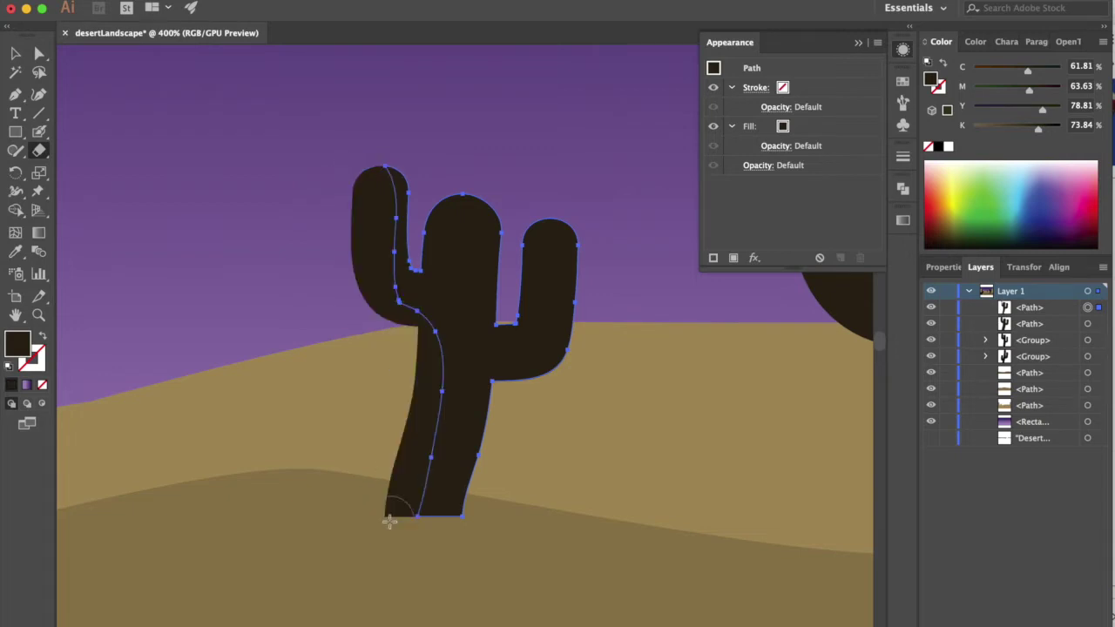
{"action": "left_click_drag", "start_coordinate": [442, 261], "coordinate": [446, 196]}
{"action": "left_click_drag", "start_coordinate": [535, 244], "coordinate": [522, 317]}
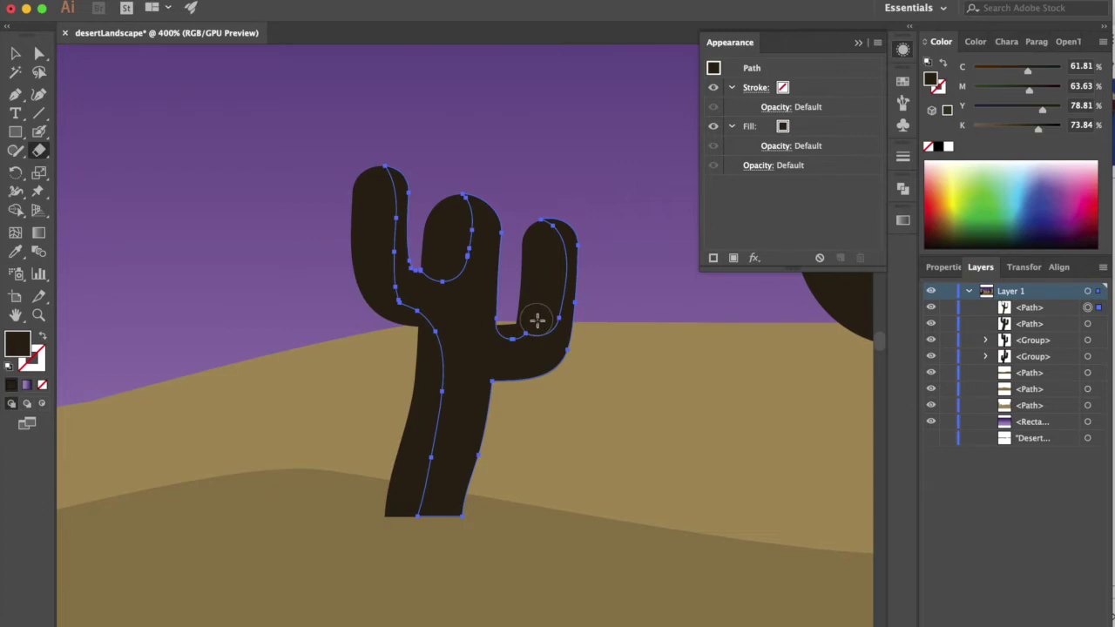
Set the small cactus's shading copy to Multiply and fit the artboard in view.
{"action": "left_click", "coordinate": [782, 173]}
{"action": "left_click", "coordinate": [625, 191]}
{"action": "left_click", "coordinate": [635, 251]}
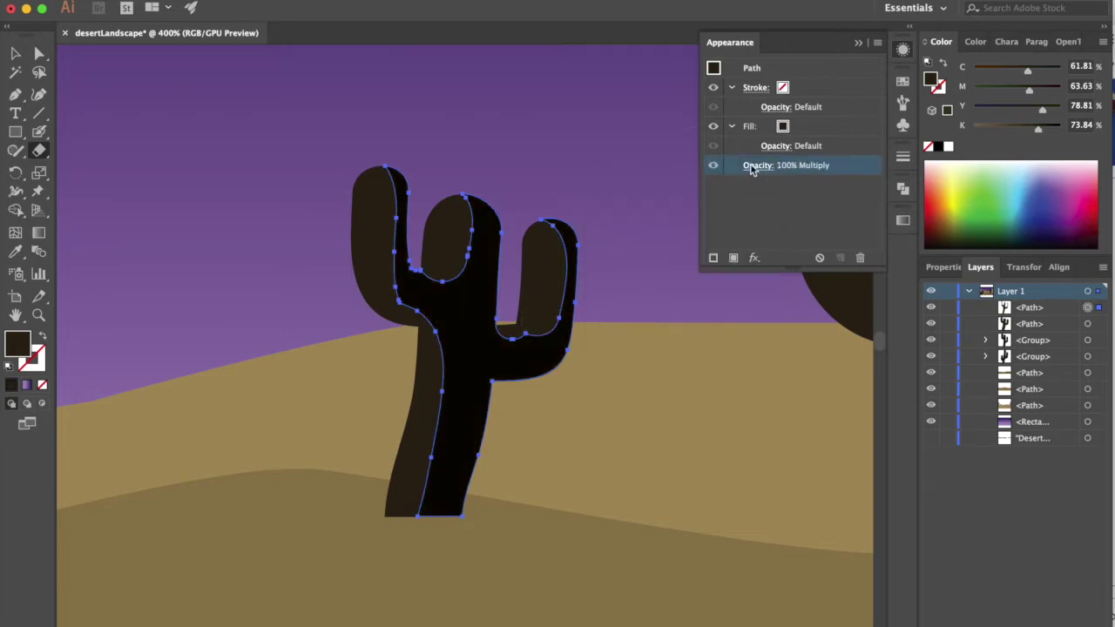
{"action": "left_click", "coordinate": [902, 51]}
{"action": "key", "text": "v"}
{"action": "key", "text": "ctrl+minus"}
{"action": "key", "text": "ctrl+minus"}
{"action": "key", "text": "ctrl+minus"}
{"action": "key", "text": "ctrl+minus"}
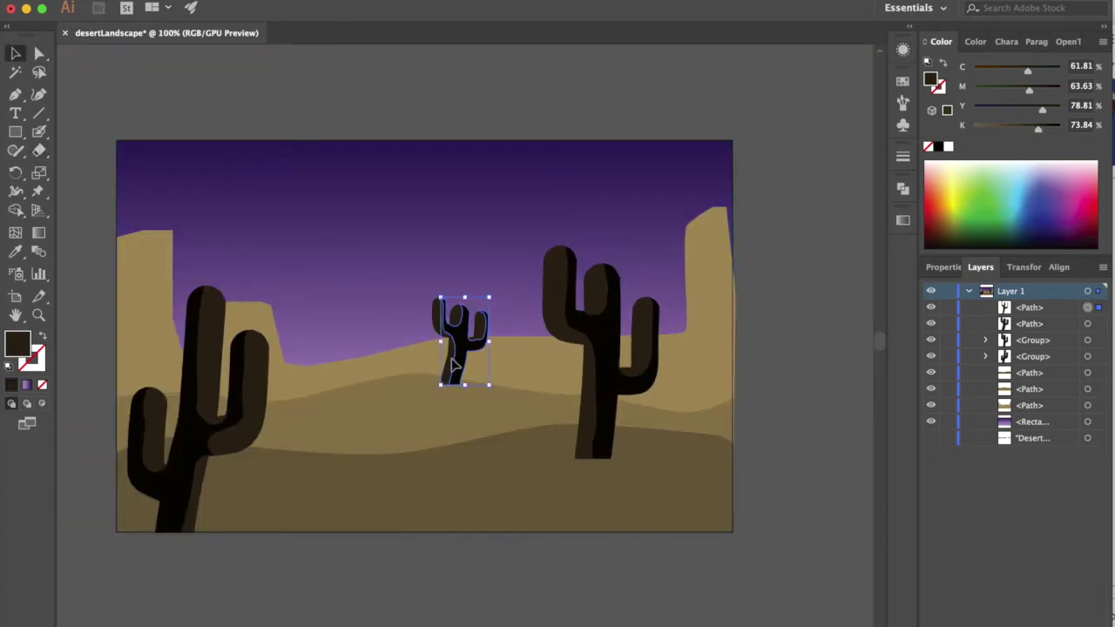
{"action": "left_click", "coordinate": [451, 364]}
Group the small cactus with its shading and duplicate the back mountain range.
{"action": "key", "text": "ctrl+g"}
{"action": "left_click", "coordinate": [770, 353]}
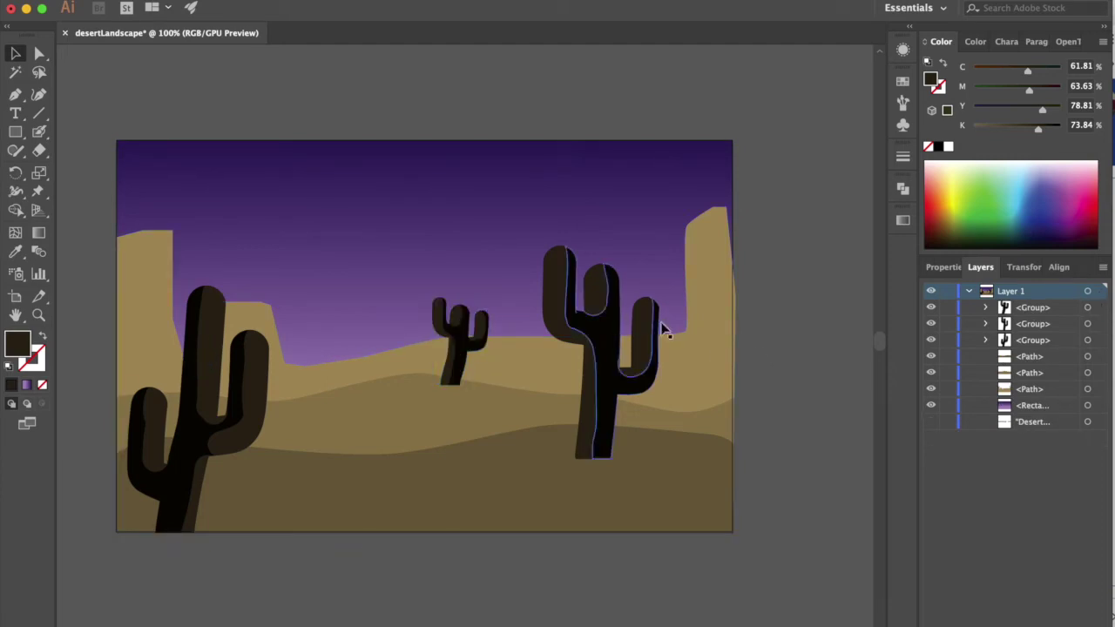
{"action": "left_click", "coordinate": [696, 350]}
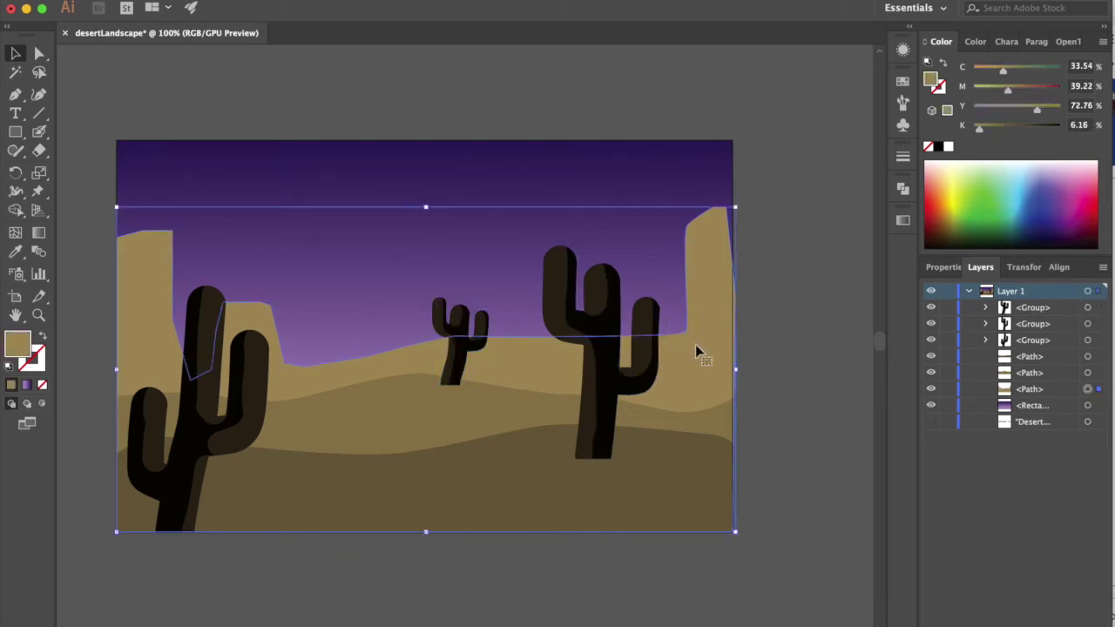
{"action": "left_click_drag", "start_coordinate": [696, 346], "coordinate": [696, 346]}
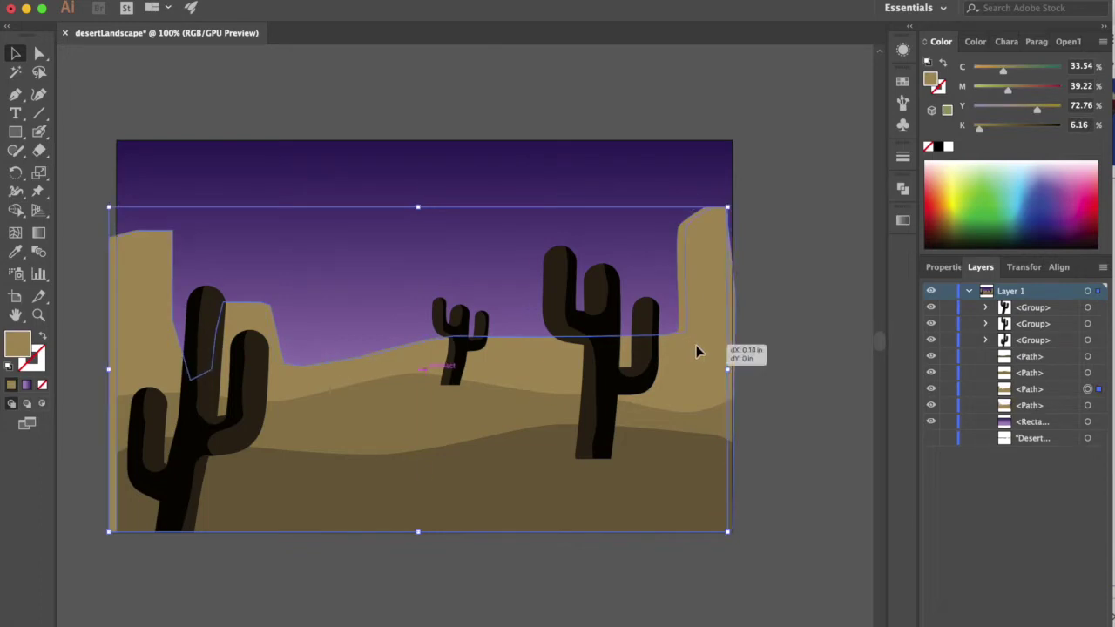
Set the mountain copy's blend mode to Multiply in the Appearance opacity options.
{"action": "left_click", "coordinate": [902, 125]}
{"action": "left_click", "coordinate": [764, 166]}
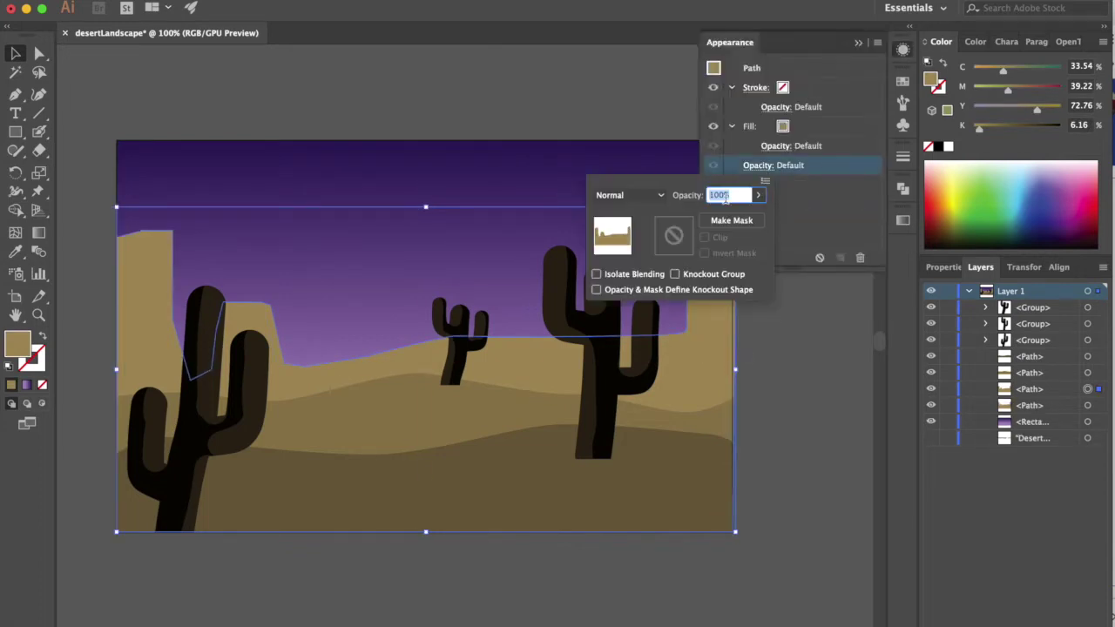
{"action": "left_click", "coordinate": [660, 195]}
{"action": "left_click", "coordinate": [625, 250]}
{"action": "left_click", "coordinate": [796, 170]}
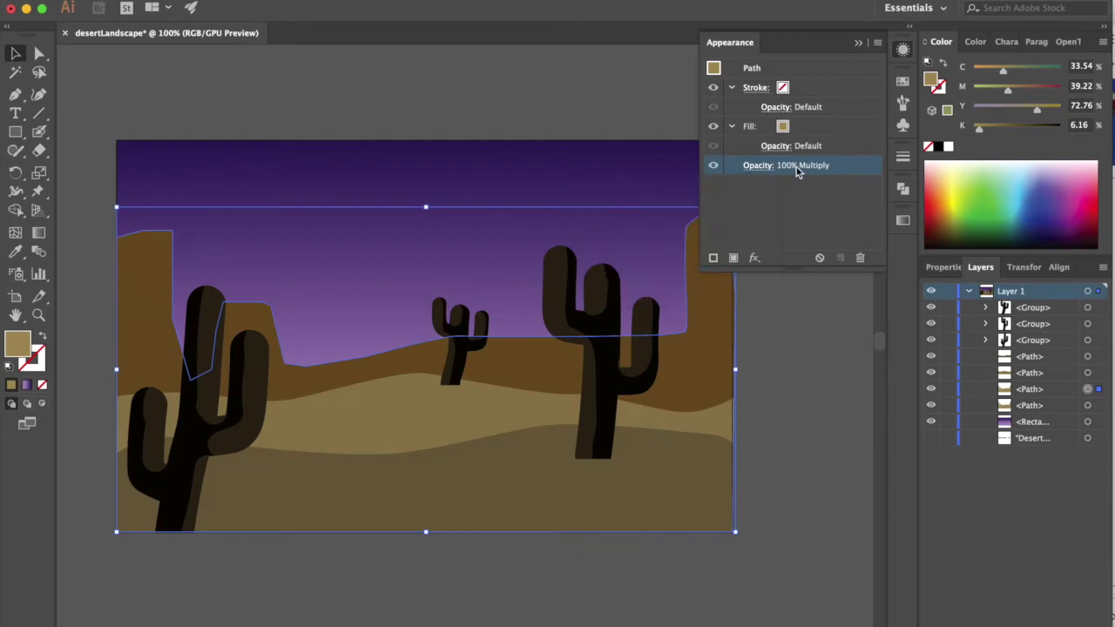
{"action": "key", "text": "p"}
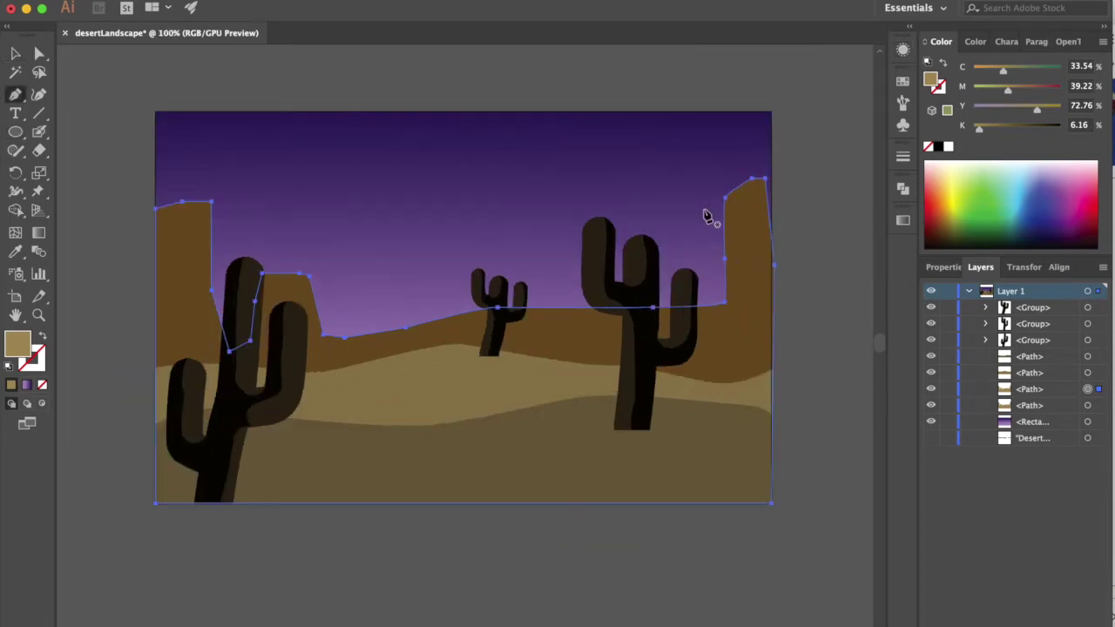
Erase along the horizon and up the right mountain, deleting the stray stroke shape.
{"action": "key", "text": "shift+e"}
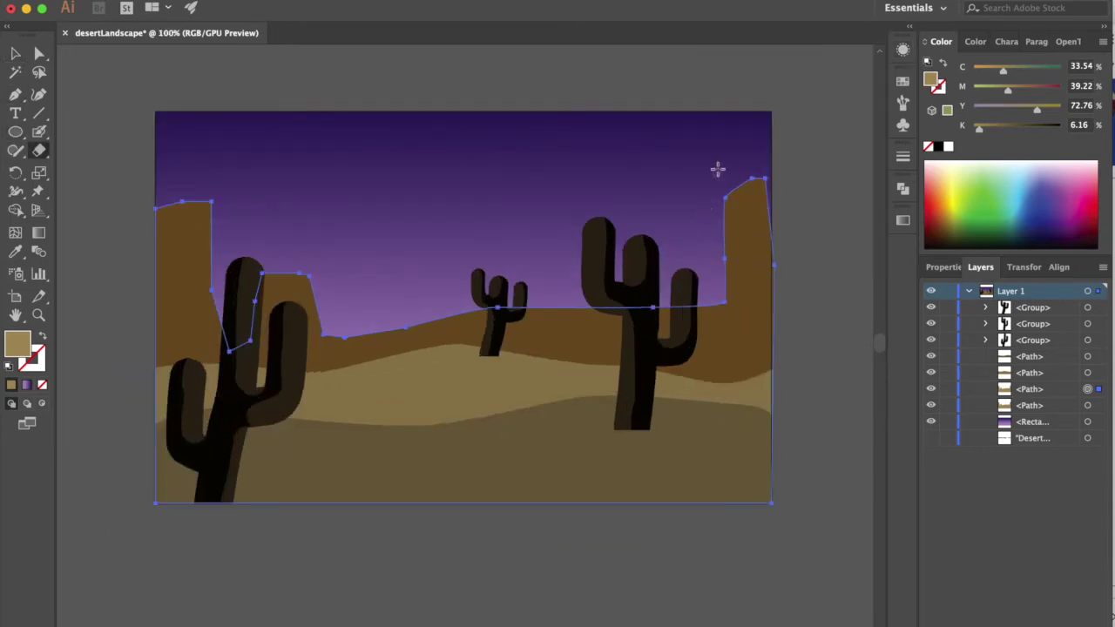
{"action": "left_click_drag", "start_coordinate": [712, 315], "coordinate": [484, 324]}
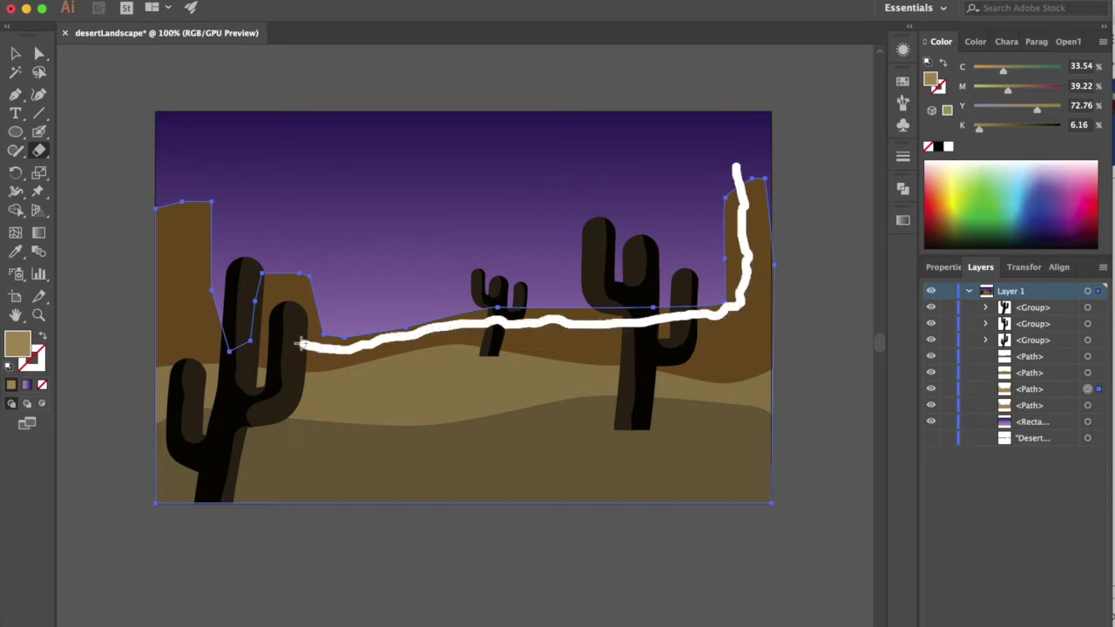
{"action": "left_click_drag", "start_coordinate": [372, 342], "coordinate": [293, 266]}
{"action": "key", "text": "v"}
{"action": "left_click", "coordinate": [729, 249], "text": "shift"}
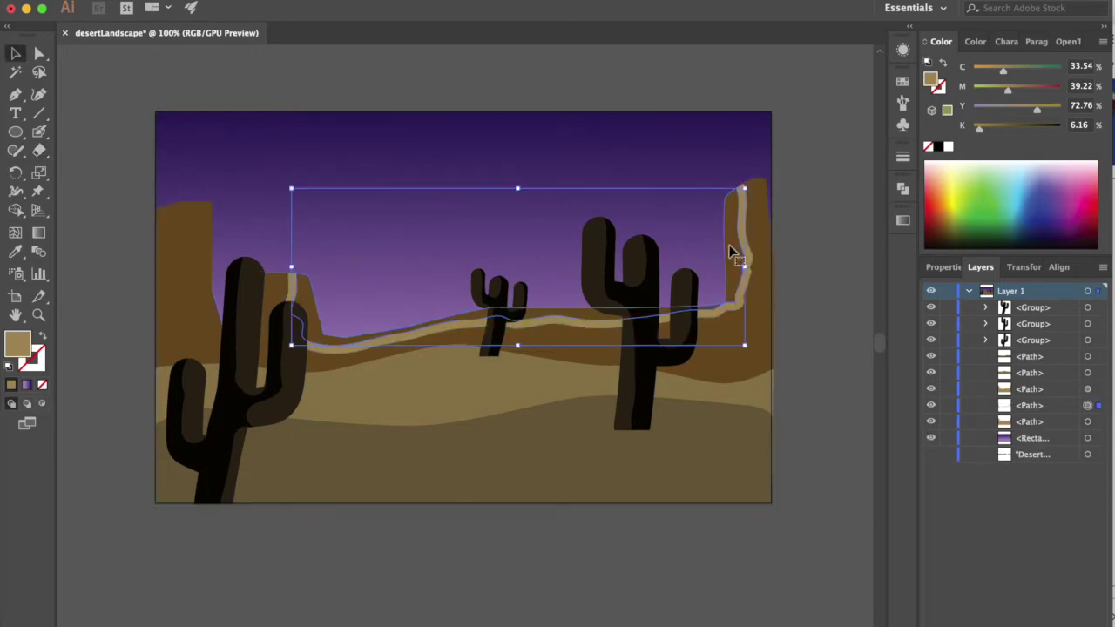
{"action": "key", "text": "Delete"}
Erase a strip from the left mountain of the darkened copy.
{"action": "left_click", "coordinate": [199, 273]}
{"action": "key", "text": "shift+e"}
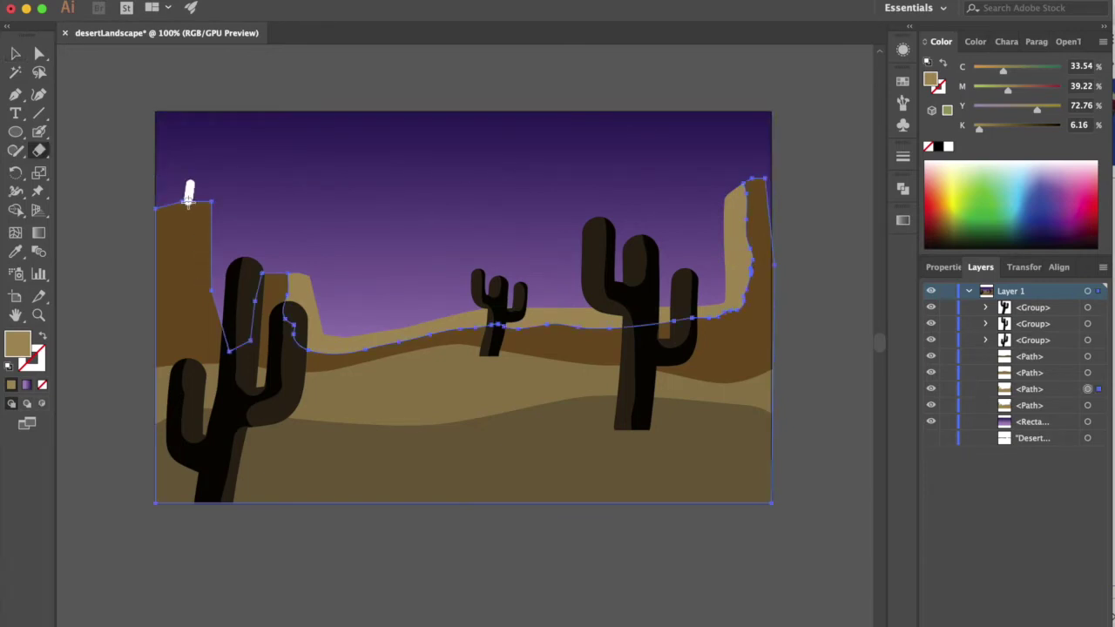
{"action": "left_click_drag", "start_coordinate": [232, 342], "coordinate": [232, 344]}
{"action": "key", "text": "v"}
{"action": "key", "text": "ctrl+z"}
{"action": "key", "text": "ctrl+shift+z"}
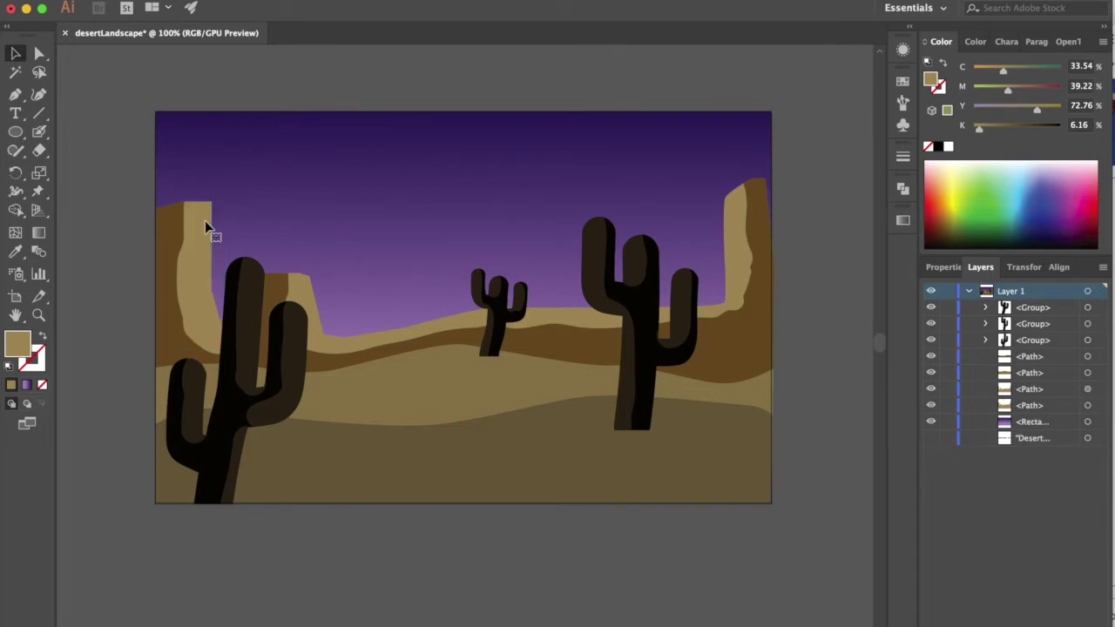
Cut a small piece from the mountain copy and delete the cut-off fragment.
{"action": "left_click", "coordinate": [517, 356]}
{"action": "key", "text": "shift+e"}
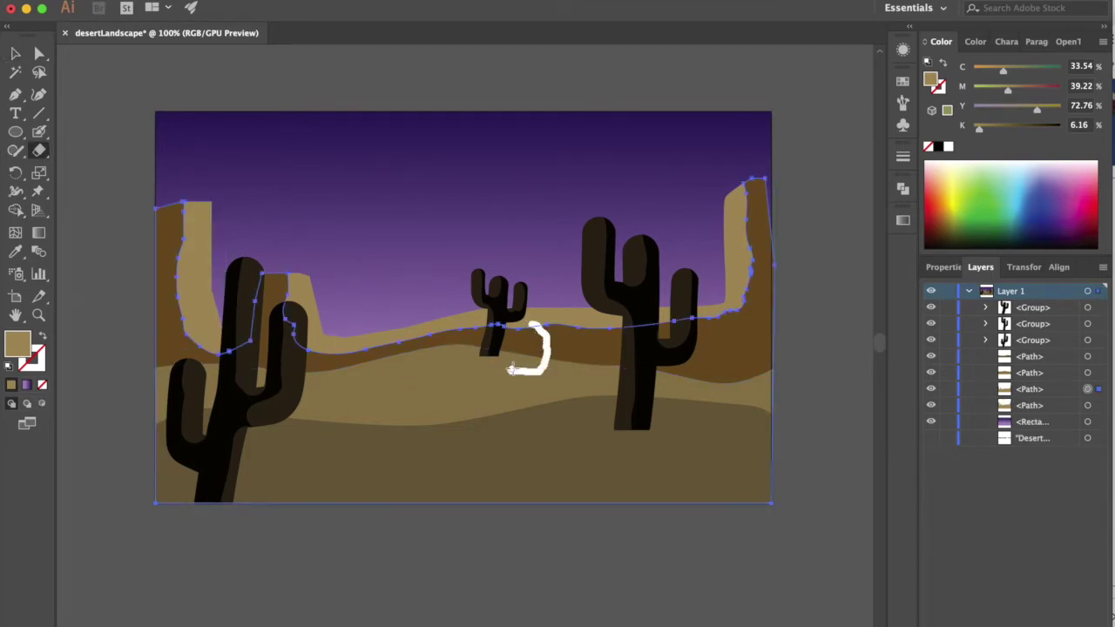
{"action": "left_click_drag", "start_coordinate": [519, 324], "coordinate": [520, 325]}
{"action": "key", "text": "v"}
{"action": "left_click", "coordinate": [531, 348]}
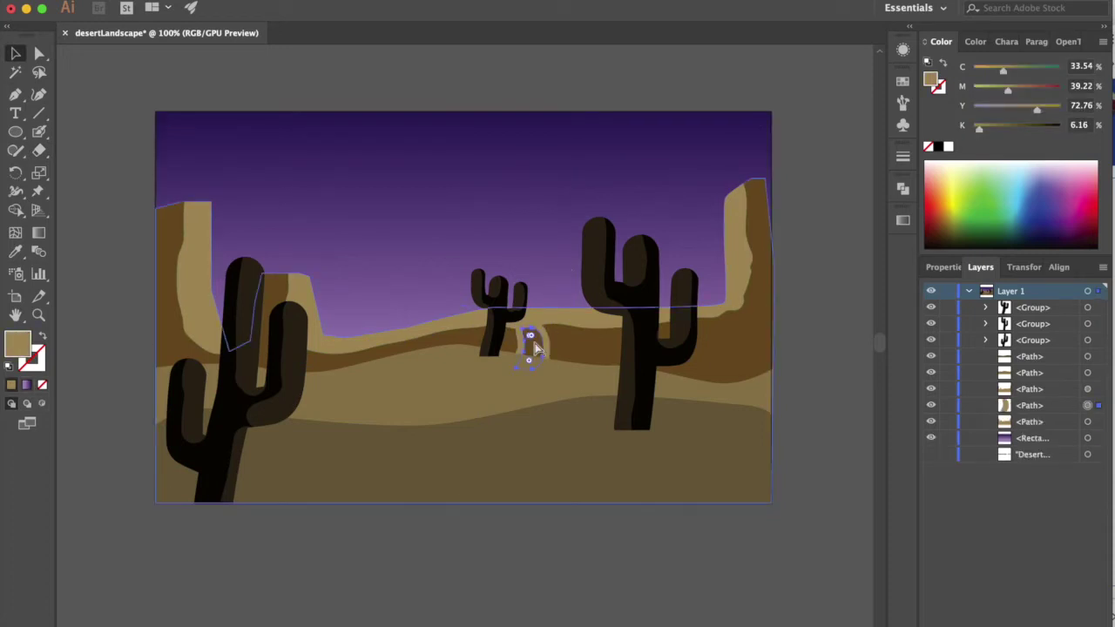
{"action": "key", "text": "Delete"}
{"action": "left_click", "coordinate": [535, 347]}
Carve small notches beside the middle and right cacti, then deselect.
{"action": "key", "text": "shift+e"}
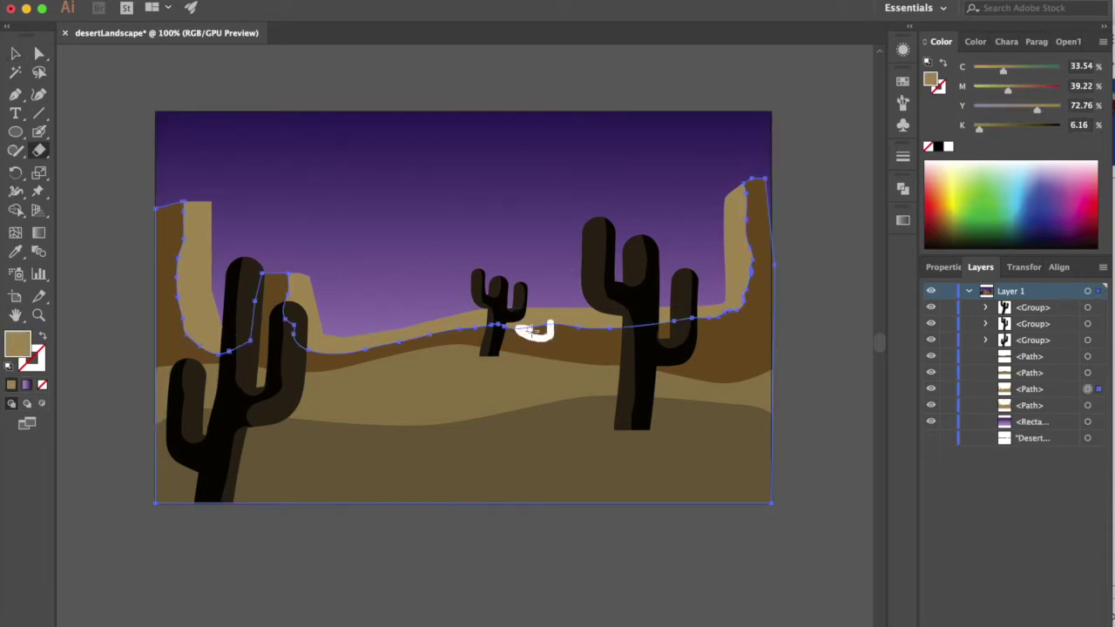
{"action": "left_click_drag", "start_coordinate": [539, 328], "coordinate": [533, 329]}
{"action": "left_click_drag", "start_coordinate": [709, 327], "coordinate": [713, 318]}
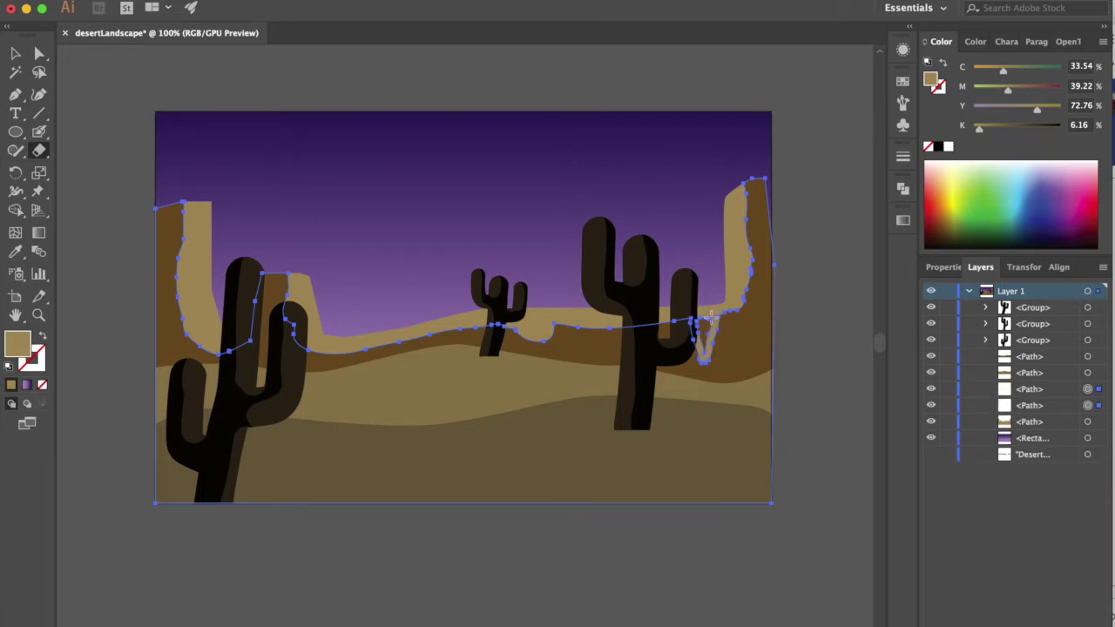
{"action": "key", "text": "v"}
{"action": "key", "text": "ctrl+shift+a"}
{"action": "left_click", "coordinate": [610, 353]}
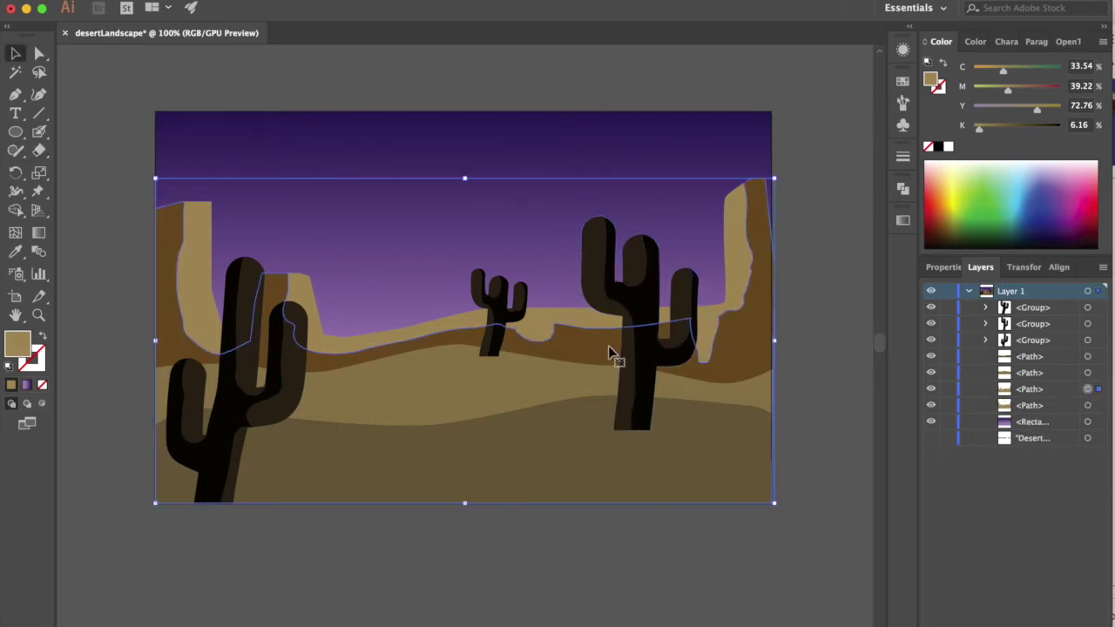
Apply Roughen to the darkened mountain with preview on, size 3% and detail 2.
{"action": "left_click", "coordinate": [344, 0]}
{"action": "left_click", "coordinate": [583, 152]}
{"action": "left_click", "coordinate": [471, 302]}
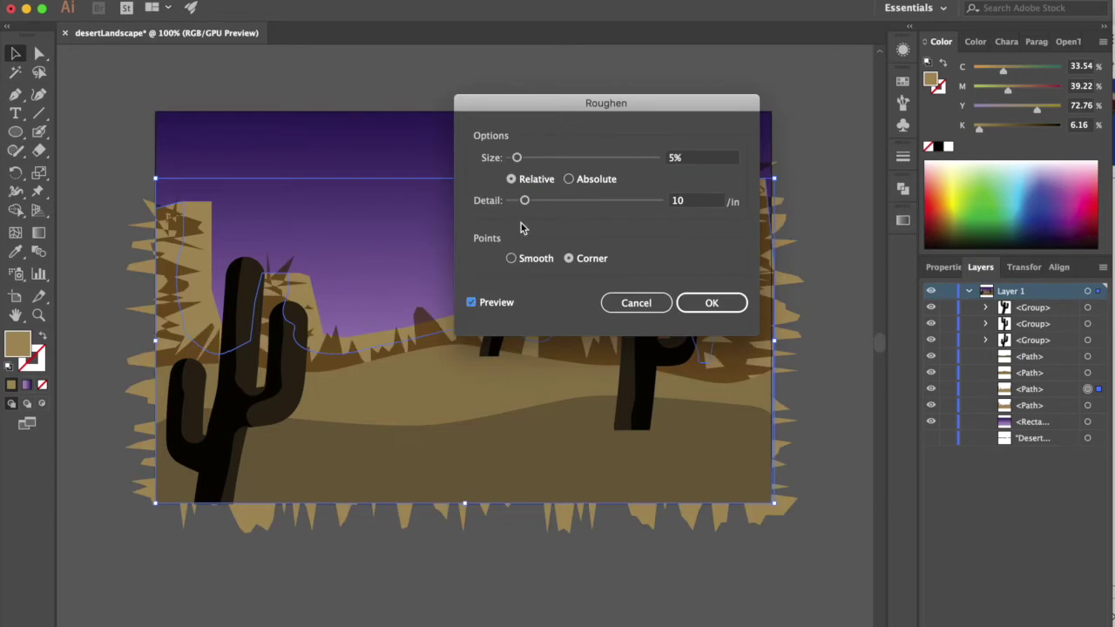
{"action": "left_click_drag", "start_coordinate": [520, 198], "coordinate": [514, 199]}
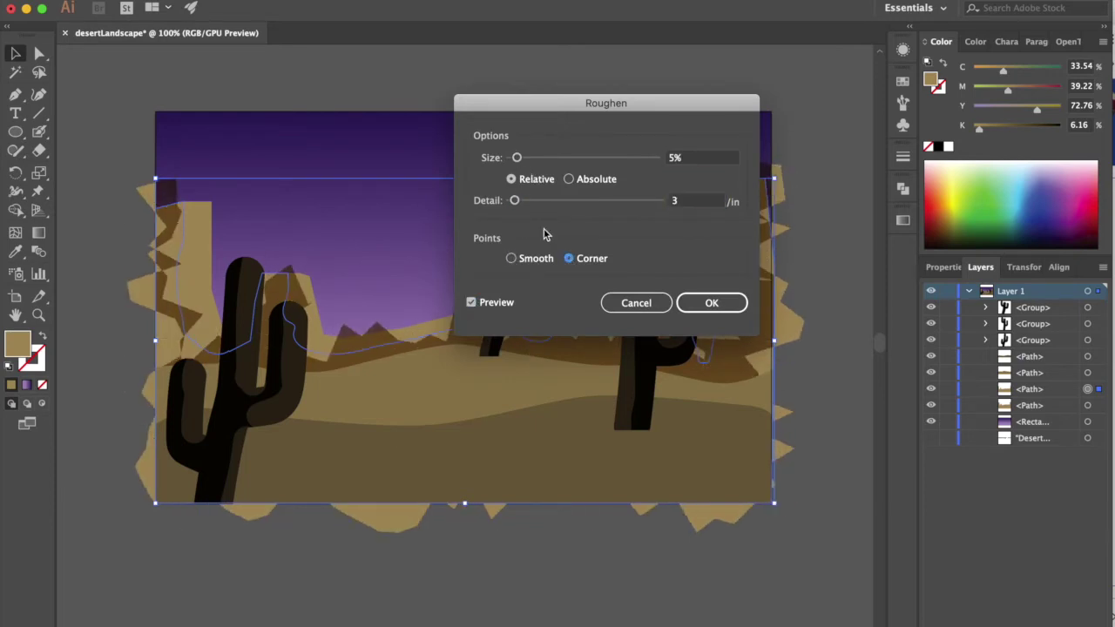
{"action": "left_click_drag", "start_coordinate": [516, 158], "coordinate": [514, 160]}
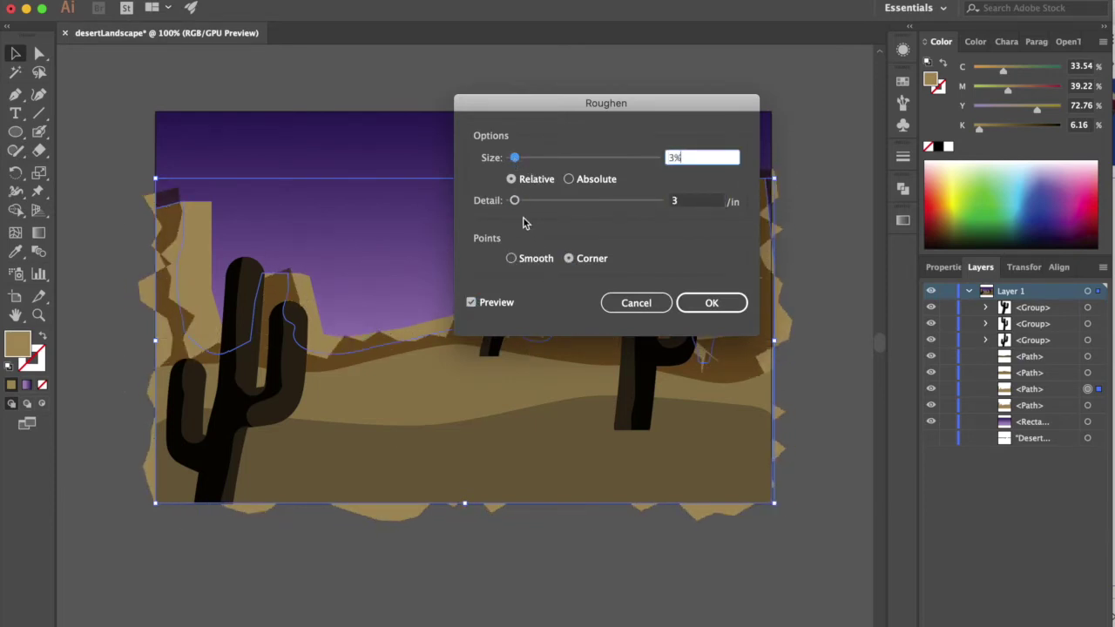
{"action": "left_click_drag", "start_coordinate": [515, 200], "coordinate": [512, 201]}
{"action": "mouse_move", "coordinate": [609, 102]}
{"action": "left_mouse_down"}
{"action": "mouse_move", "coordinate": [808, 457]}
{"action": "mouse_move", "coordinate": [783, 313]}
{"action": "left_mouse_up"}
{"action": "left_click", "coordinate": [886, 512]}
{"action": "left_click", "coordinate": [824, 431]}
{"action": "left_click", "coordinate": [511, 397]}
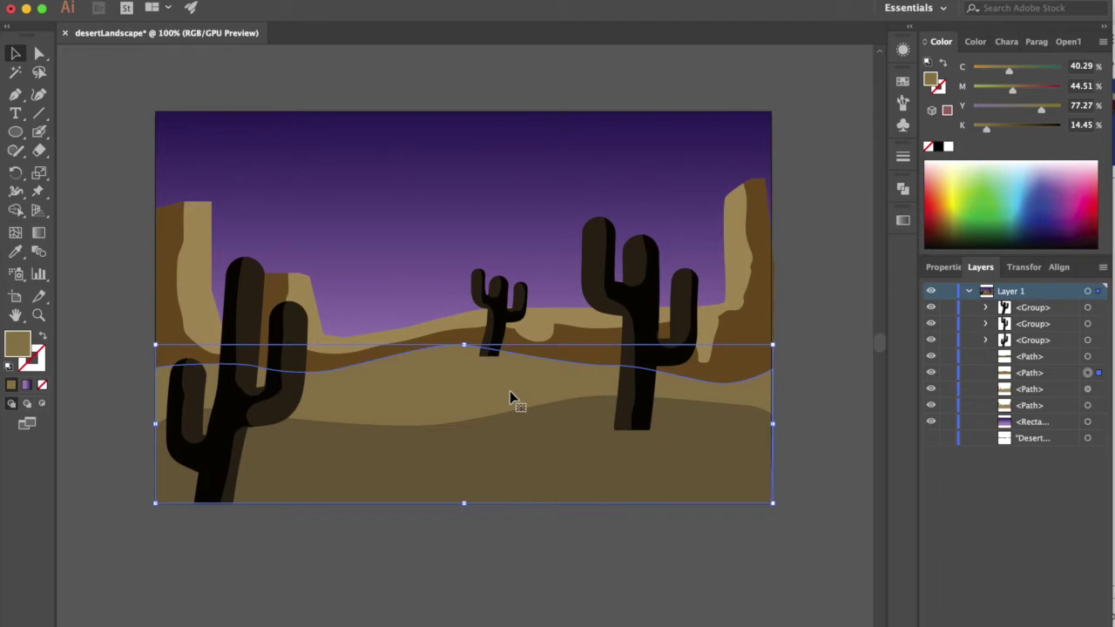
Paste a copy of the front dune in front and set its blend mode to Multiply.
{"action": "key", "text": "ctrl+c"}
{"action": "key", "text": "ctrl+f"}
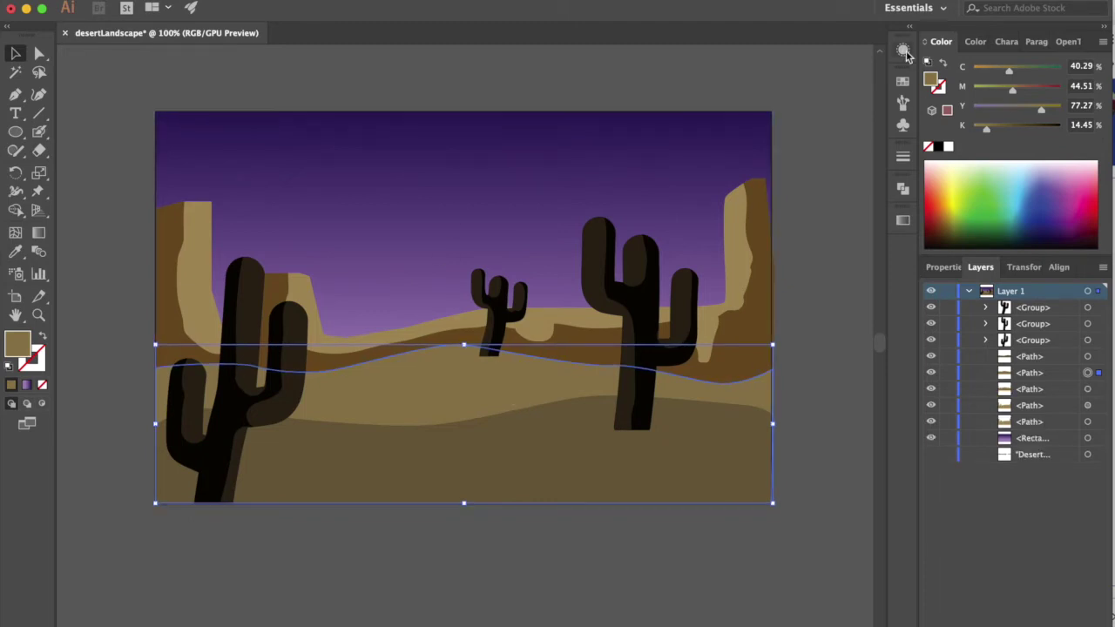
{"action": "left_click", "coordinate": [902, 49]}
{"action": "left_click", "coordinate": [757, 164]}
{"action": "left_click", "coordinate": [627, 191]}
{"action": "left_click", "coordinate": [627, 249]}
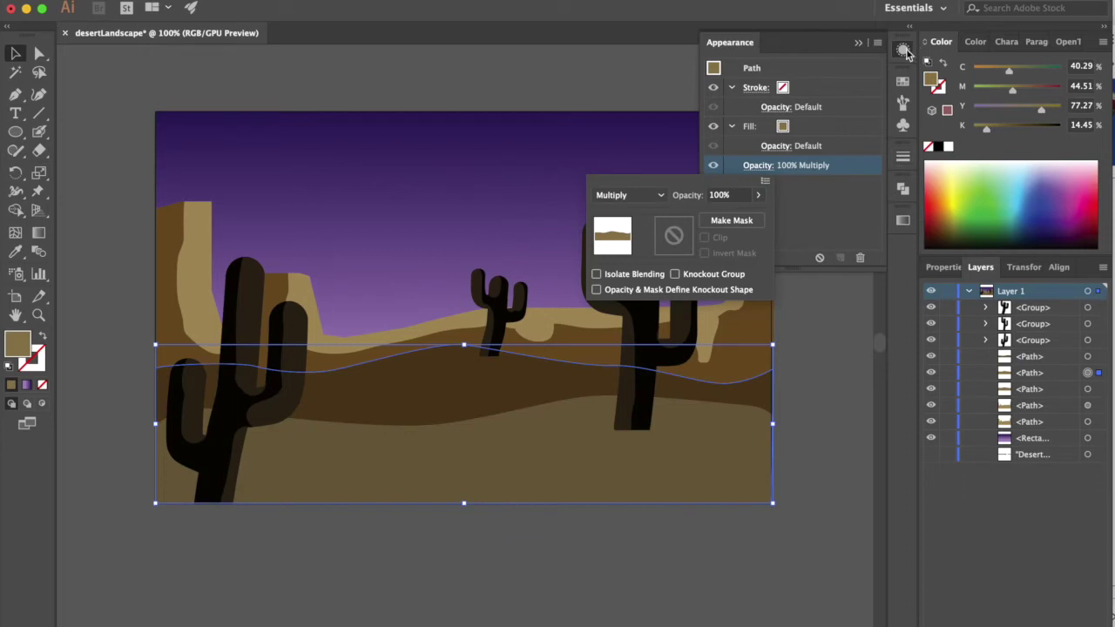
Erase three wavy strips across the dune copy to form alternating light and dark bands.
{"action": "key", "text": "shift+e"}
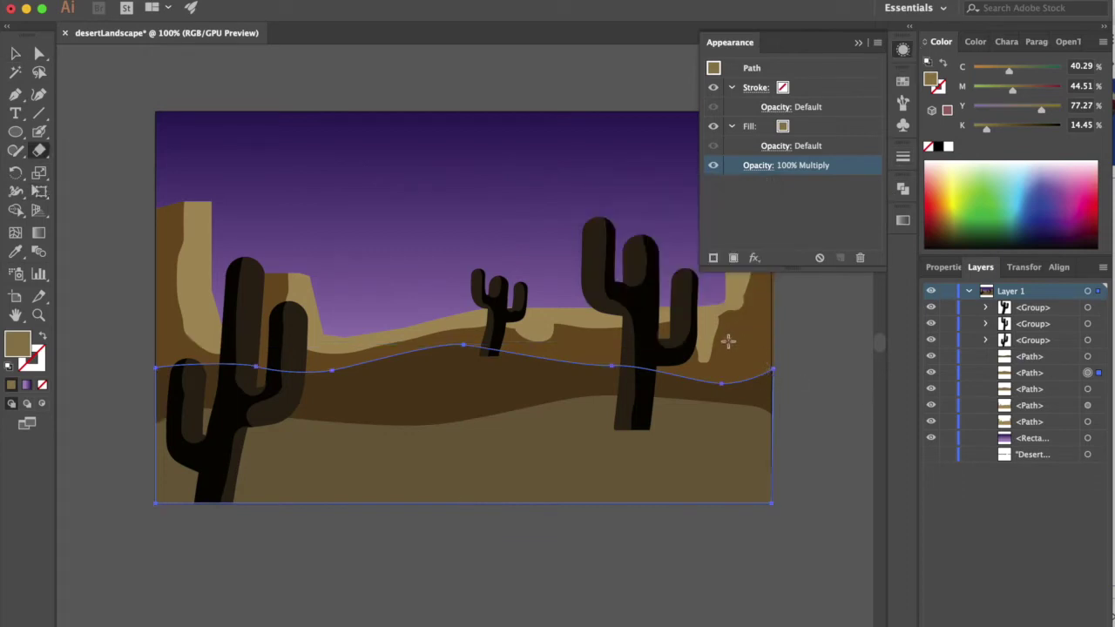
{"action": "left_click_drag", "start_coordinate": [778, 351], "coordinate": [444, 339]}
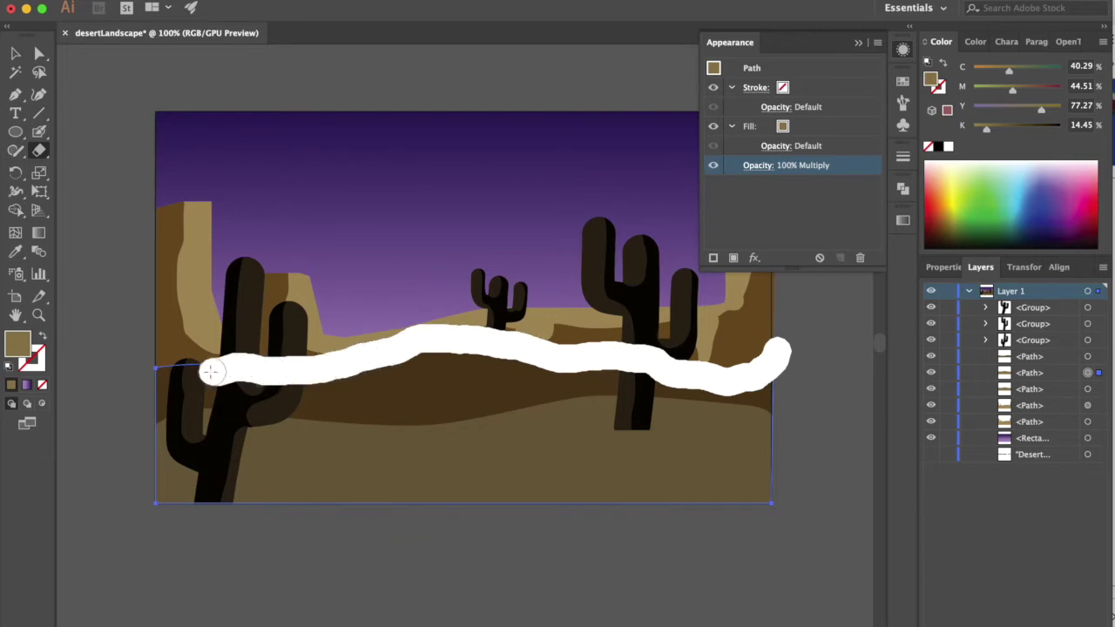
{"action": "left_click_drag", "start_coordinate": [444, 340], "coordinate": [165, 353]}
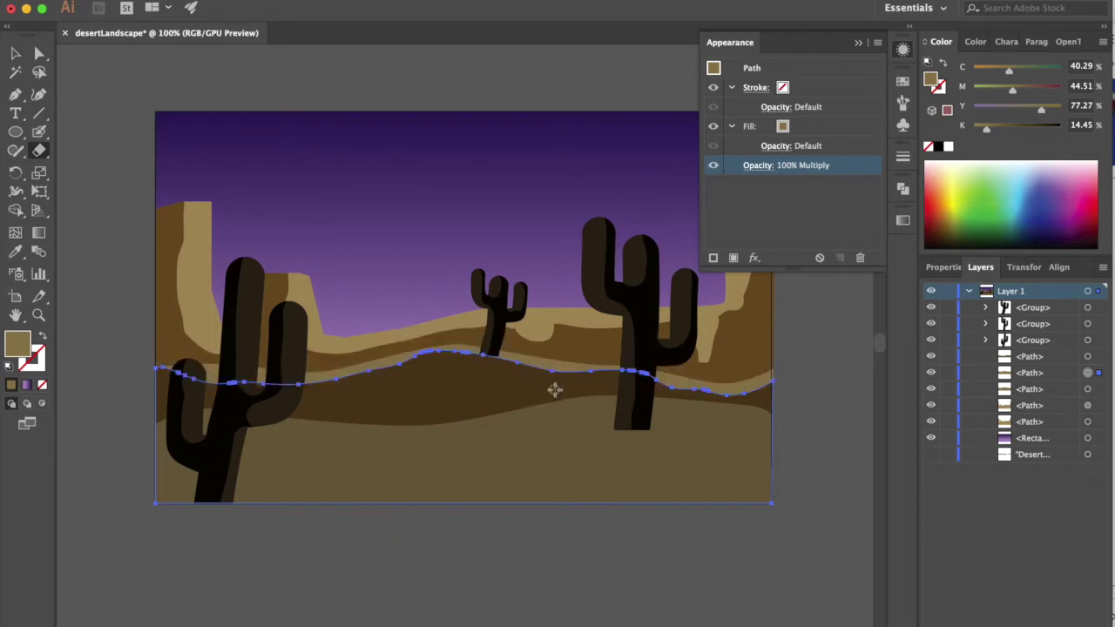
{"action": "left_click_drag", "start_coordinate": [589, 401], "coordinate": [273, 394]}
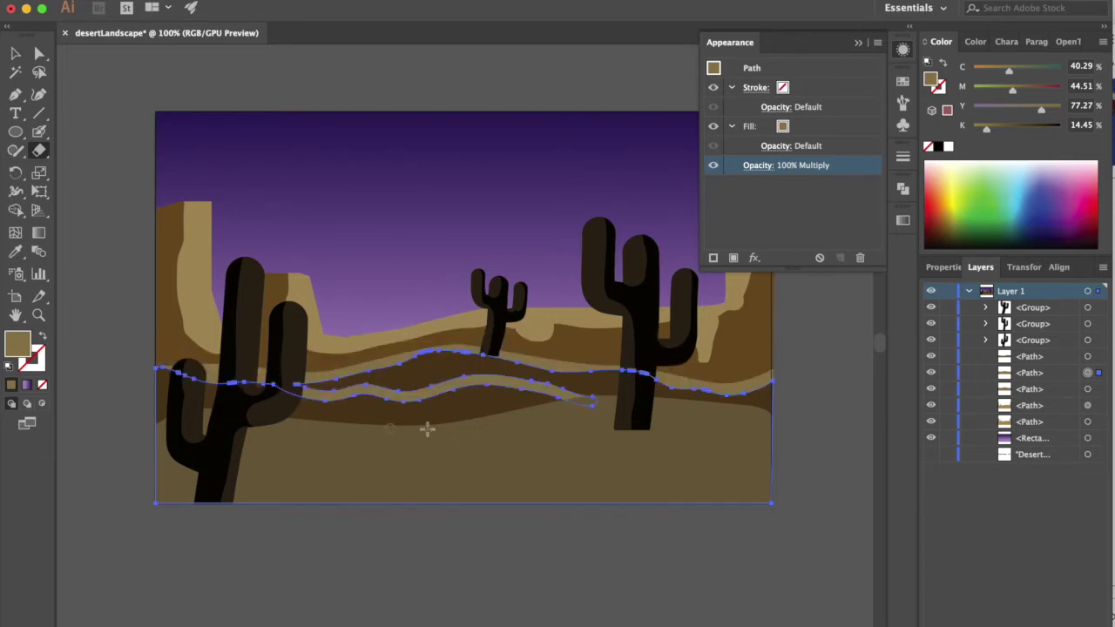
{"action": "left_click_drag", "start_coordinate": [541, 409], "coordinate": [135, 390]}
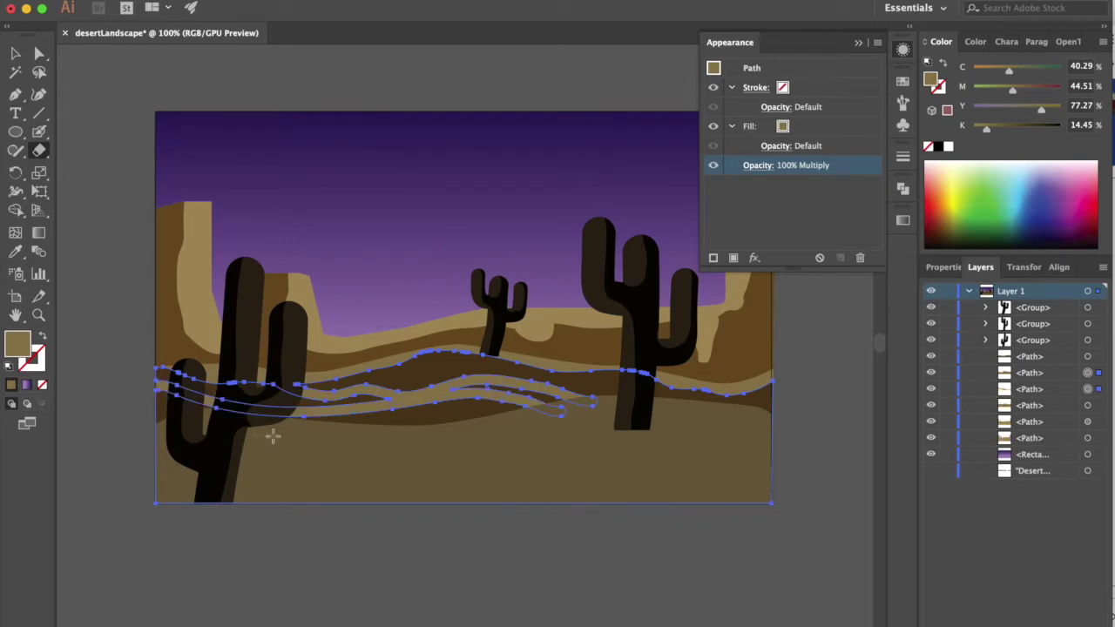
{"action": "key", "text": "v"}
{"action": "left_click", "coordinate": [849, 558]}
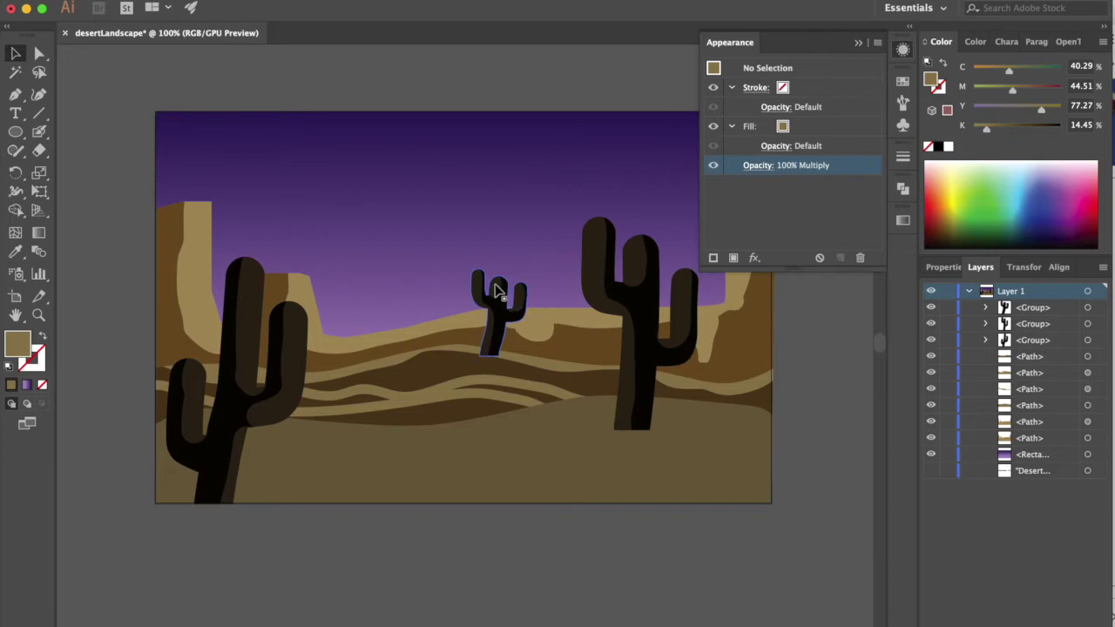
Zoom in on the small cactus and place a flipped copy below it.
{"action": "key", "text": "a"}
{"action": "left_click", "coordinate": [495, 290]}
{"action": "key", "text": "ctrl+equal"}
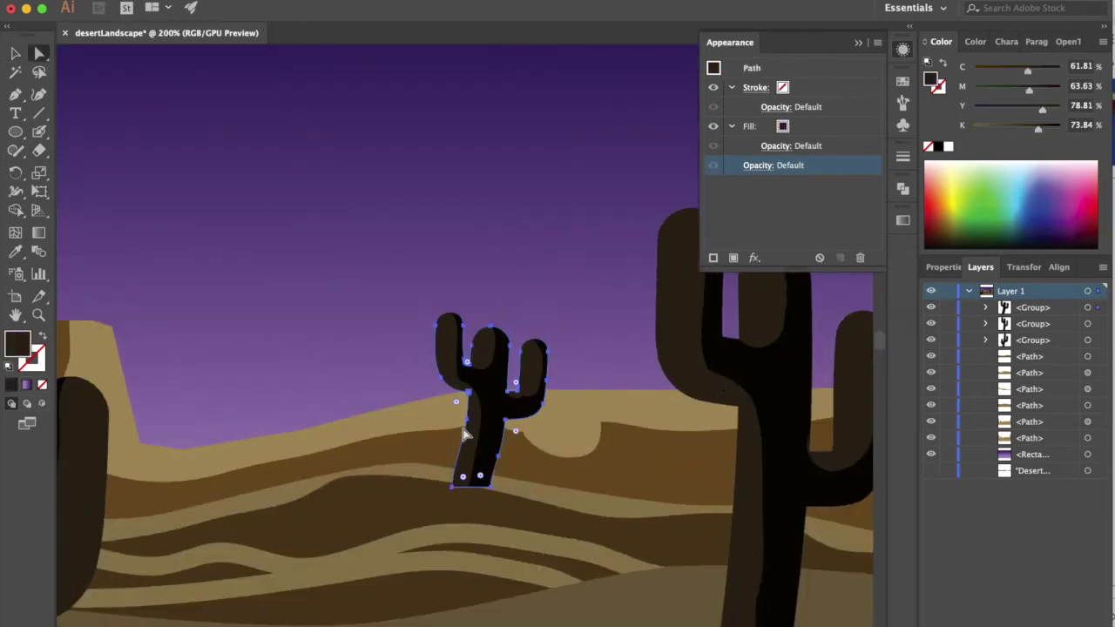
{"action": "key", "text": "v"}
{"action": "left_click_drag", "start_coordinate": [492, 311], "coordinate": [534, 608]}
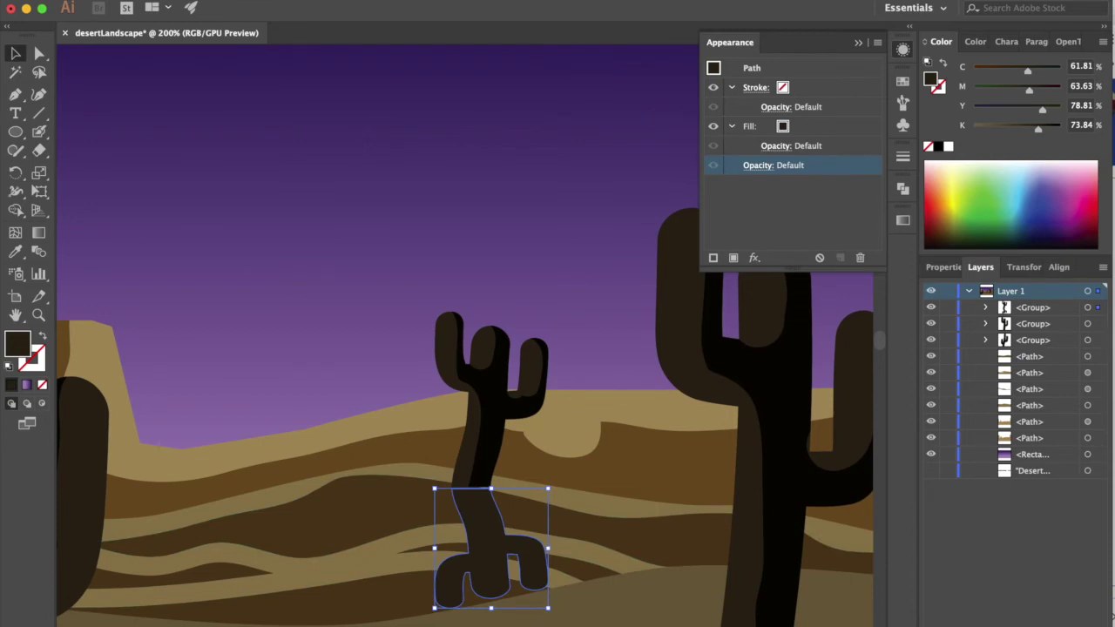
Shear the flipped copy with Object > Transform > Shear into a slanted shadow.
{"action": "left_click", "coordinate": [213, 2]}
{"action": "mouse_move", "coordinate": [261, 3]}
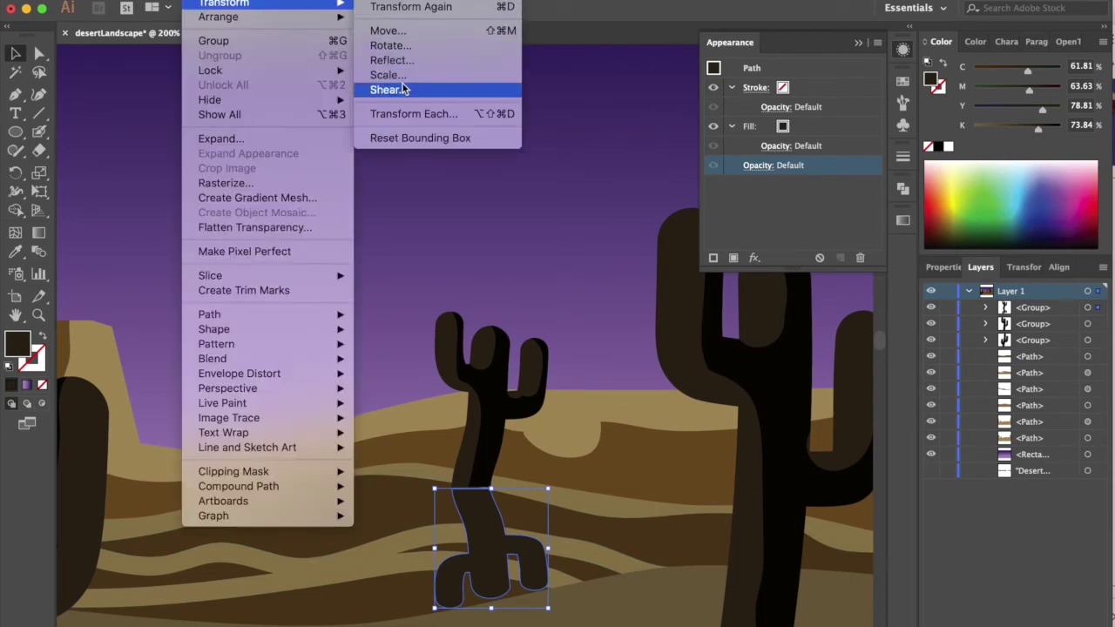
{"action": "left_click", "coordinate": [488, 90]}
{"action": "left_click", "coordinate": [39, 309]}
{"action": "left_click_drag", "start_coordinate": [82, 110], "coordinate": [96, 124]}
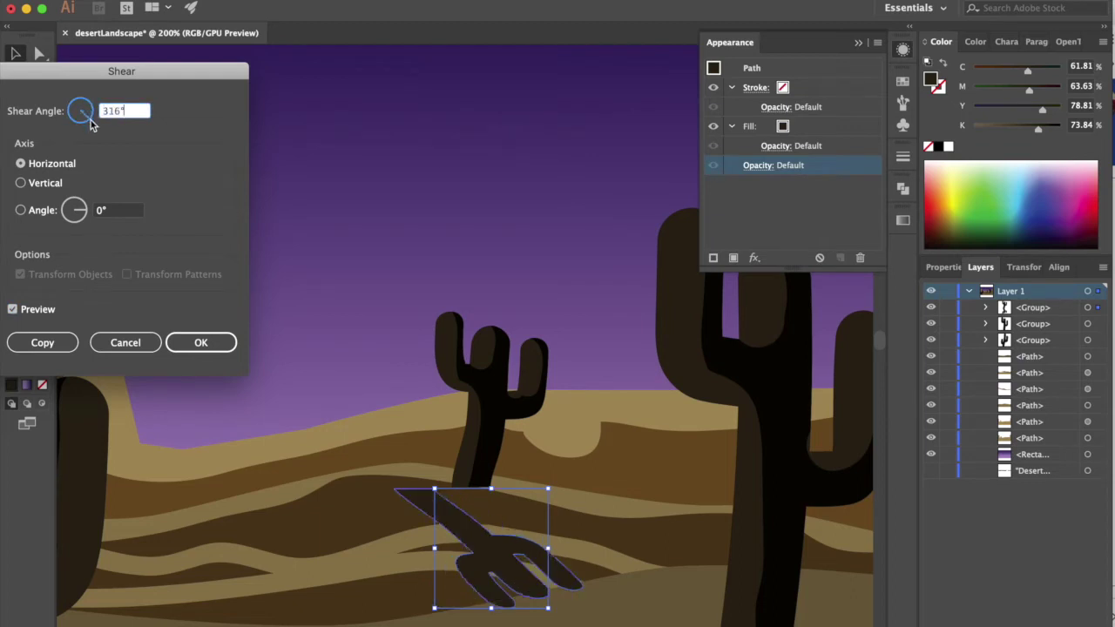
{"action": "left_click", "coordinate": [196, 345]}
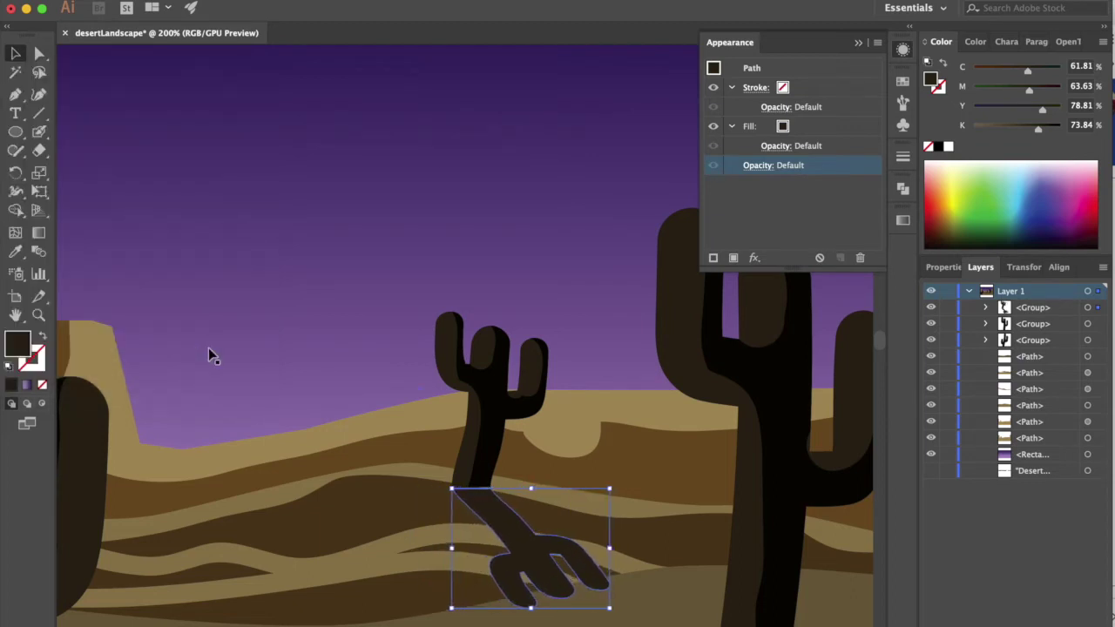
Set the cactus shadow to Multiply and lighten its fill to grey.
{"action": "left_click", "coordinate": [796, 165]}
{"action": "left_click", "coordinate": [627, 195]}
{"action": "left_click", "coordinate": [636, 253]}
{"action": "left_click", "coordinate": [851, 195]}
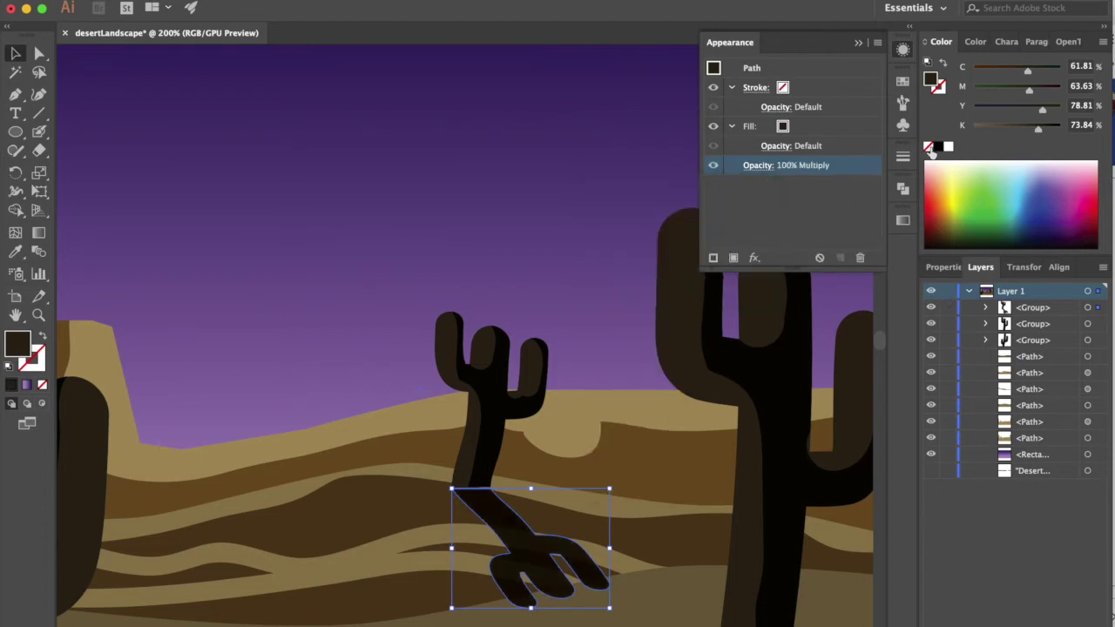
{"action": "mouse_move", "coordinate": [1042, 110]}
{"action": "left_mouse_down"}
{"action": "mouse_move", "coordinate": [974, 110]}
{"action": "mouse_move", "coordinate": [975, 72]}
{"action": "left_mouse_up"}
{"action": "left_click_drag", "start_coordinate": [1037, 129], "coordinate": [1016, 129]}
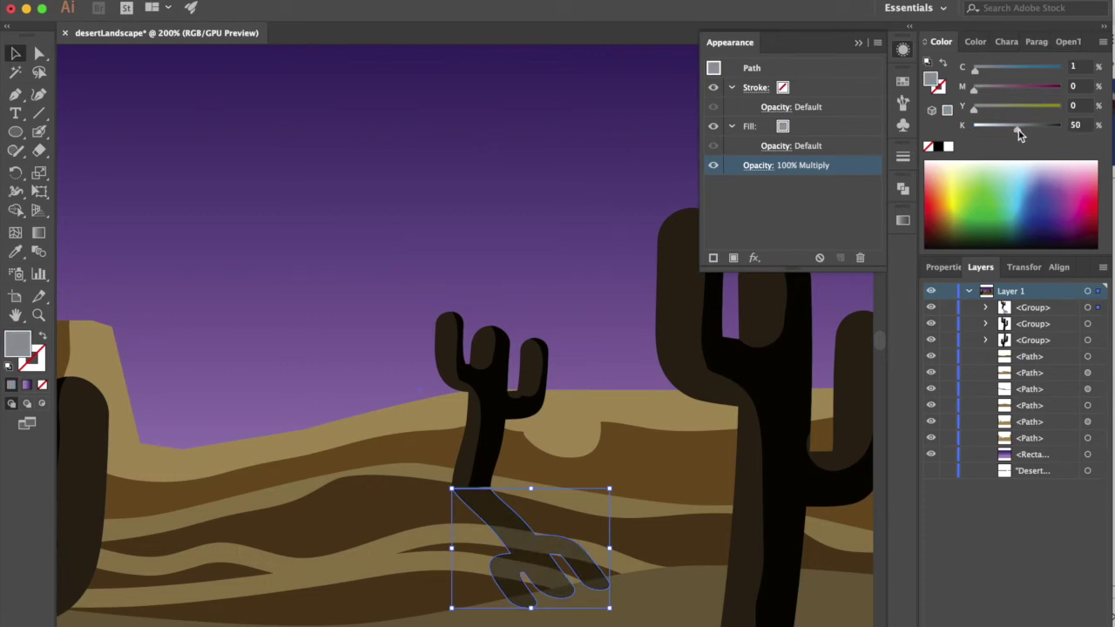
Reselect the small cactus's shadow path with Direct Selection.
{"action": "left_click", "coordinate": [586, 405]}
{"action": "left_click", "coordinate": [493, 511]}
{"action": "key", "text": "a"}
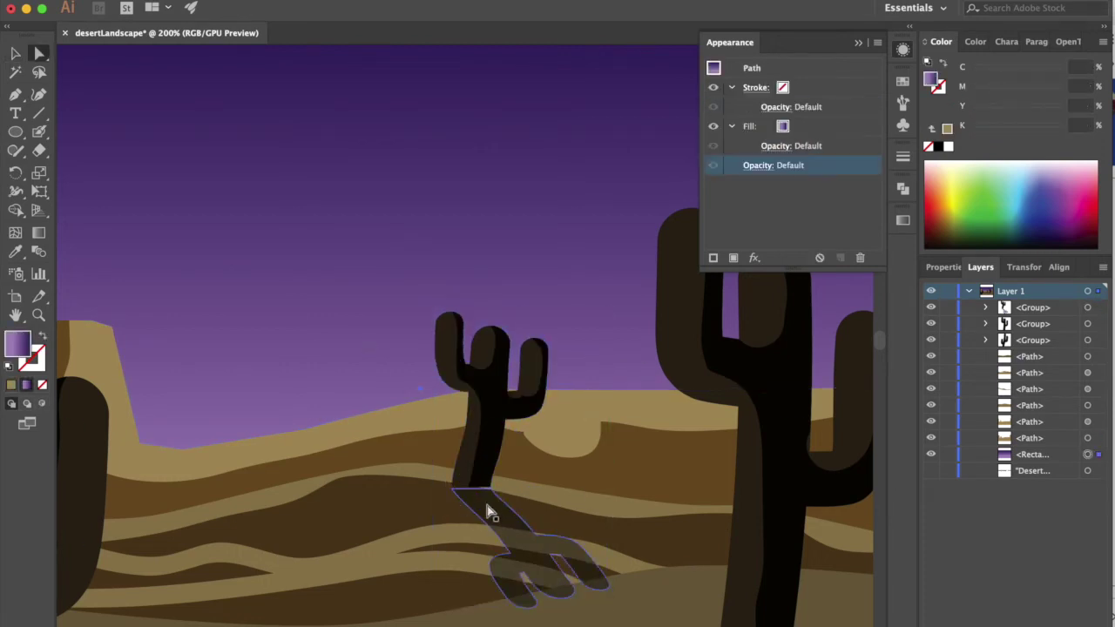
{"action": "left_click", "coordinate": [496, 515]}
{"action": "left_click", "coordinate": [538, 570]}
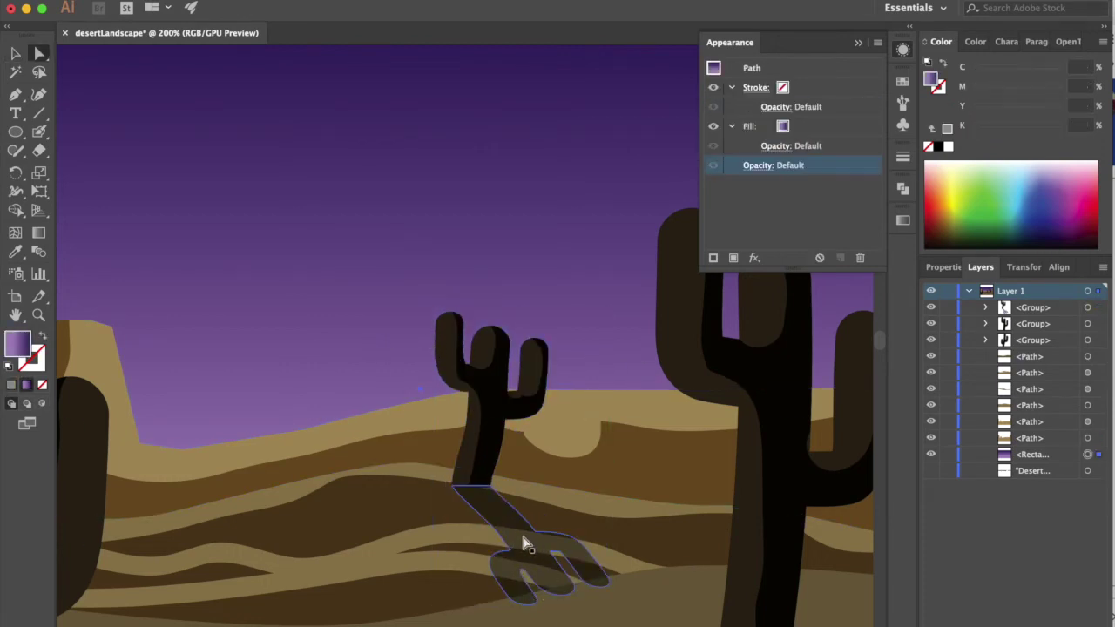
{"action": "left_click", "coordinate": [527, 544]}
{"action": "scroll", "coordinate": [547, 613], "scroll_direction": "up", "scroll_amount": 3}
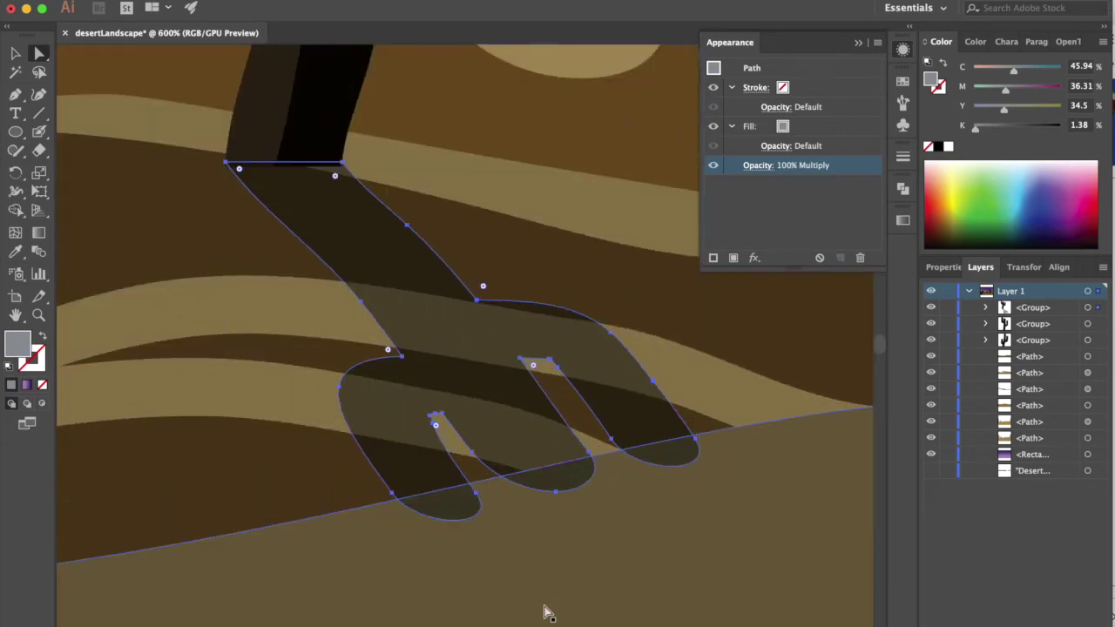
Erase the shadow's lower tips so it ends flat along the ground line.
{"action": "key", "text": "shift+e"}
{"action": "left_click_drag", "start_coordinate": [390, 532], "coordinate": [644, 514]}
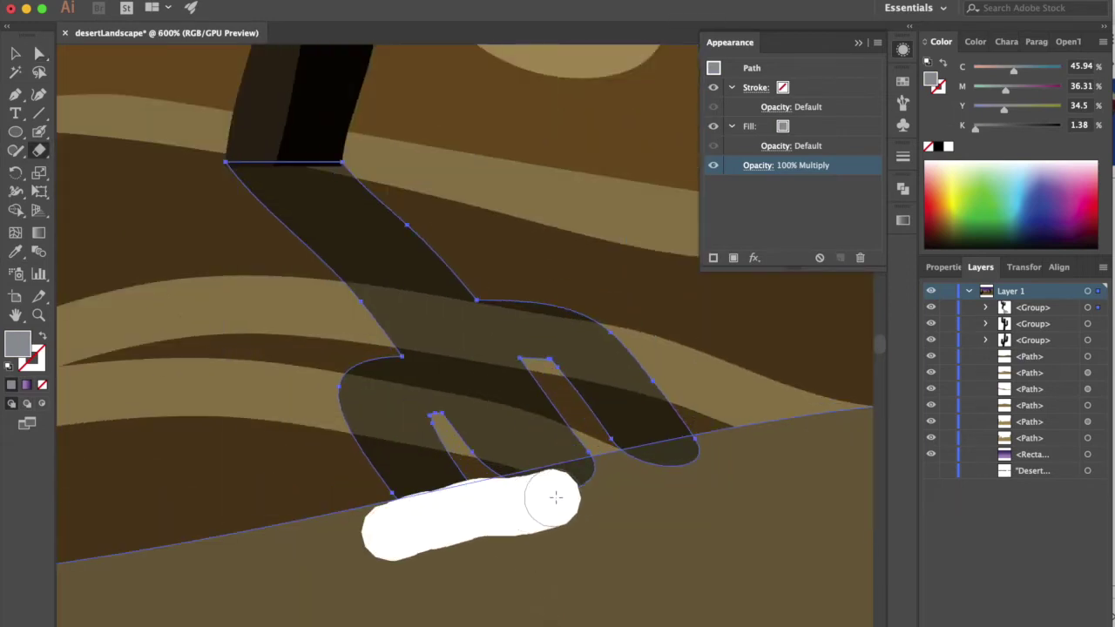
{"action": "left_click_drag", "start_coordinate": [570, 487], "coordinate": [512, 492]}
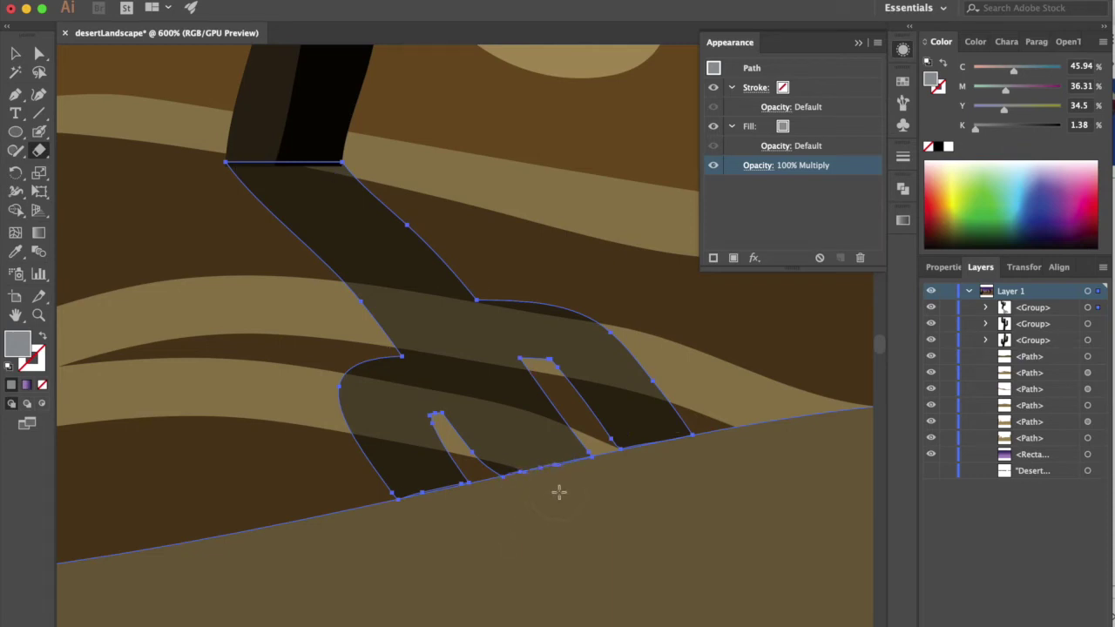
{"action": "key", "text": "v"}
{"action": "left_click", "coordinate": [535, 564]}
{"action": "key", "text": "ctrl+1"}
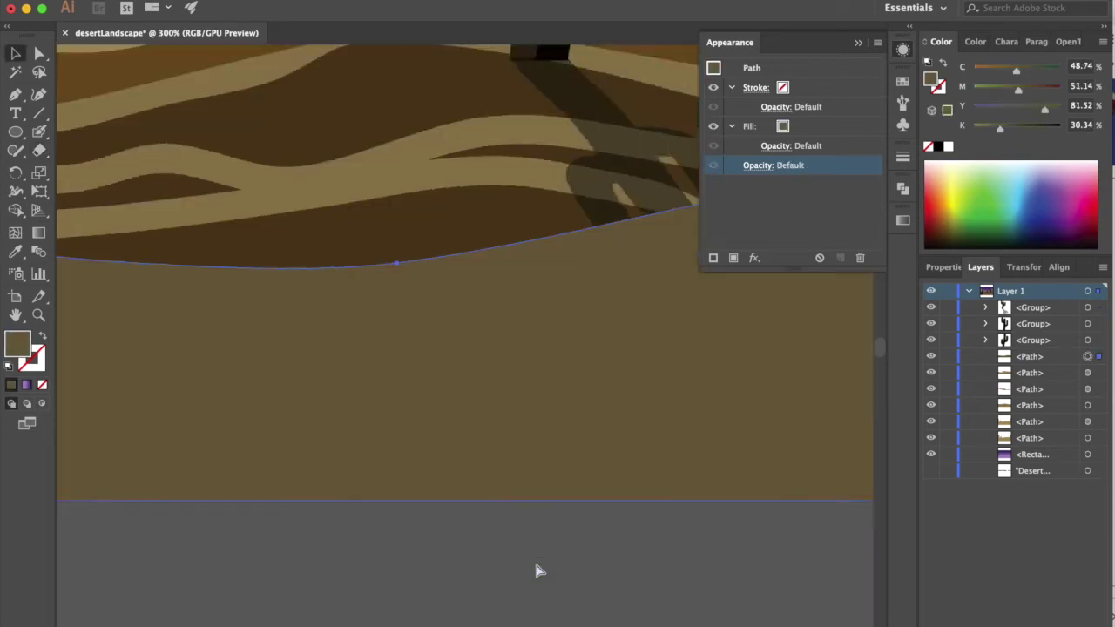
Select the right cactus's shape and make a flipped copy below it.
{"action": "scroll", "coordinate": [579, 514], "scroll_direction": "up", "scroll_amount": 2}
{"action": "scroll", "coordinate": [579, 514], "scroll_direction": "right", "scroll_amount": 2}
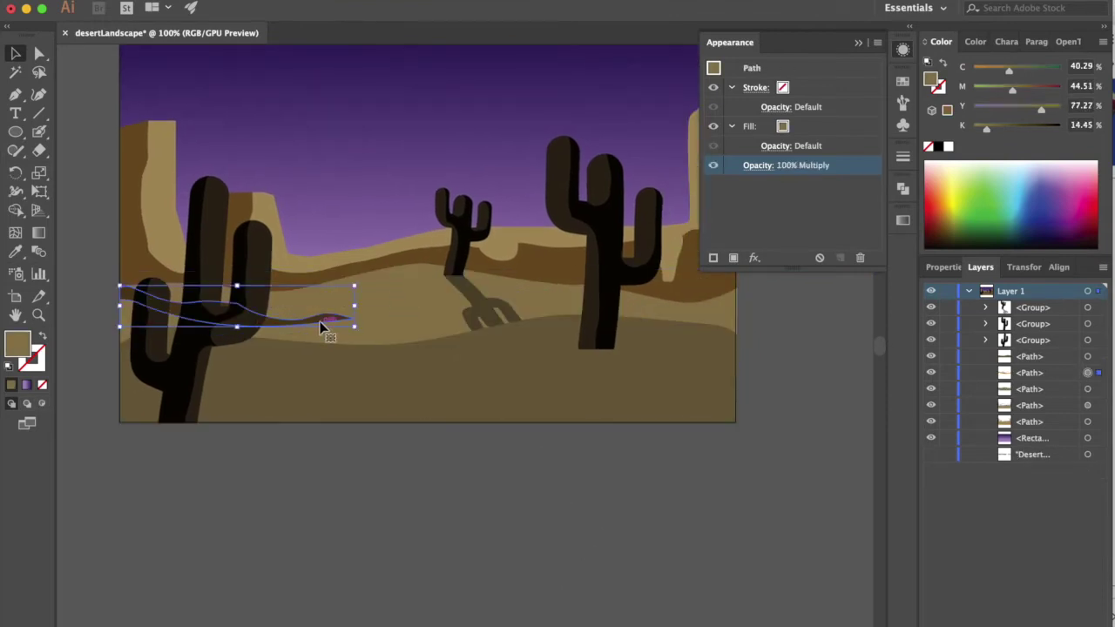
{"action": "left_click", "coordinate": [598, 309]}
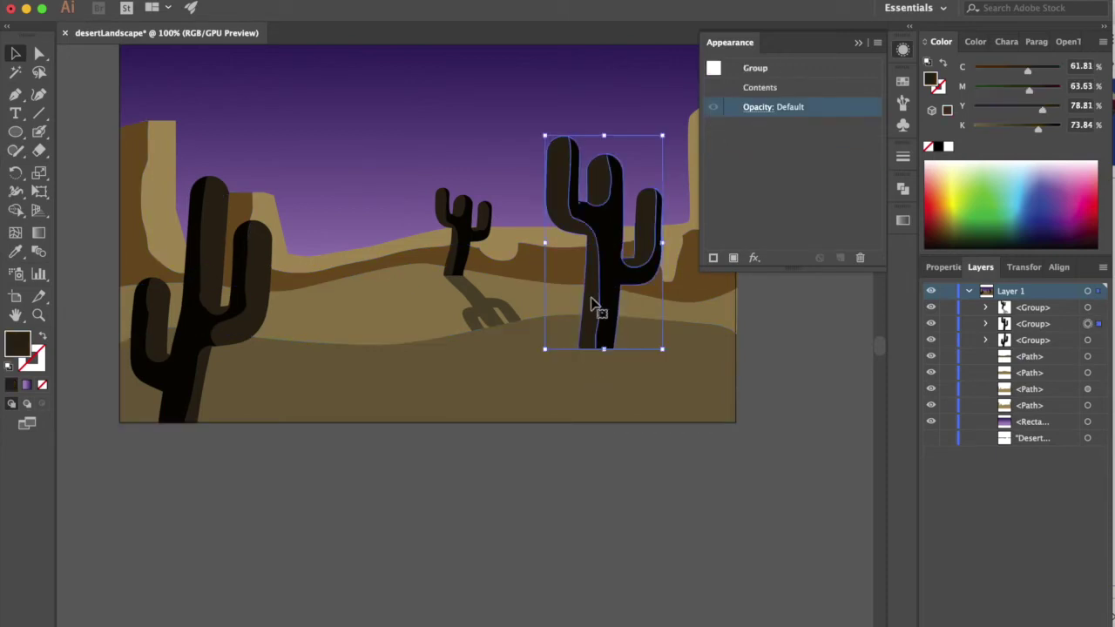
{"action": "key", "text": "a"}
{"action": "left_click", "coordinate": [592, 311]}
{"action": "key", "text": "v"}
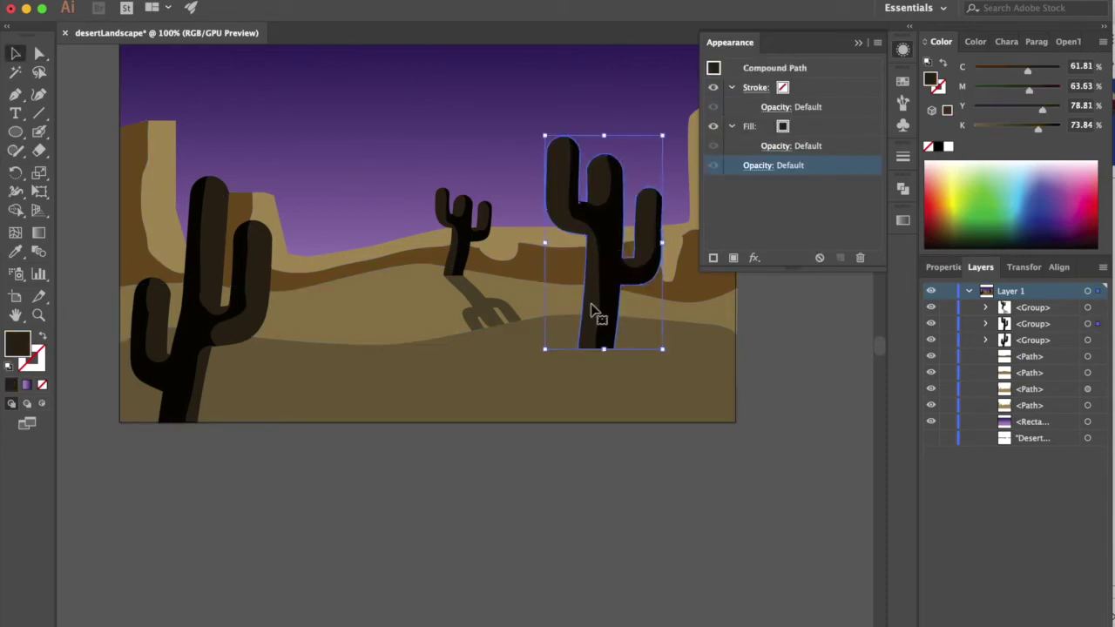
{"action": "left_click_drag", "start_coordinate": [603, 135], "coordinate": [684, 533]}
Shear the flipped copy and move the shadow to the cactus base.
{"action": "left_click", "coordinate": [200, 0]}
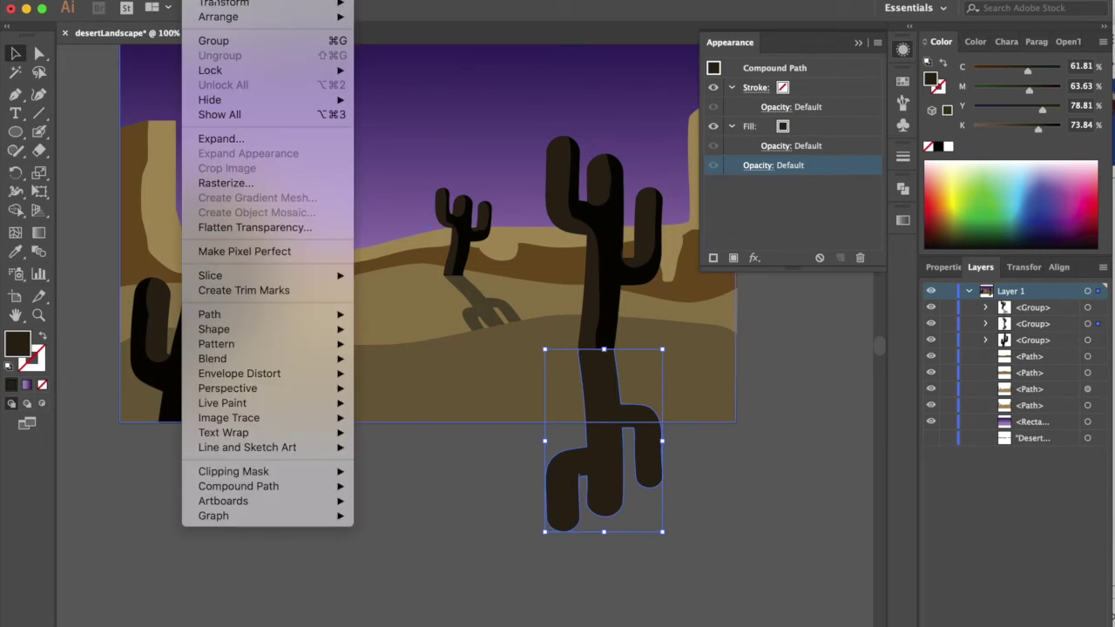
{"action": "mouse_move", "coordinate": [224, 4]}
{"action": "left_click", "coordinate": [398, 94]}
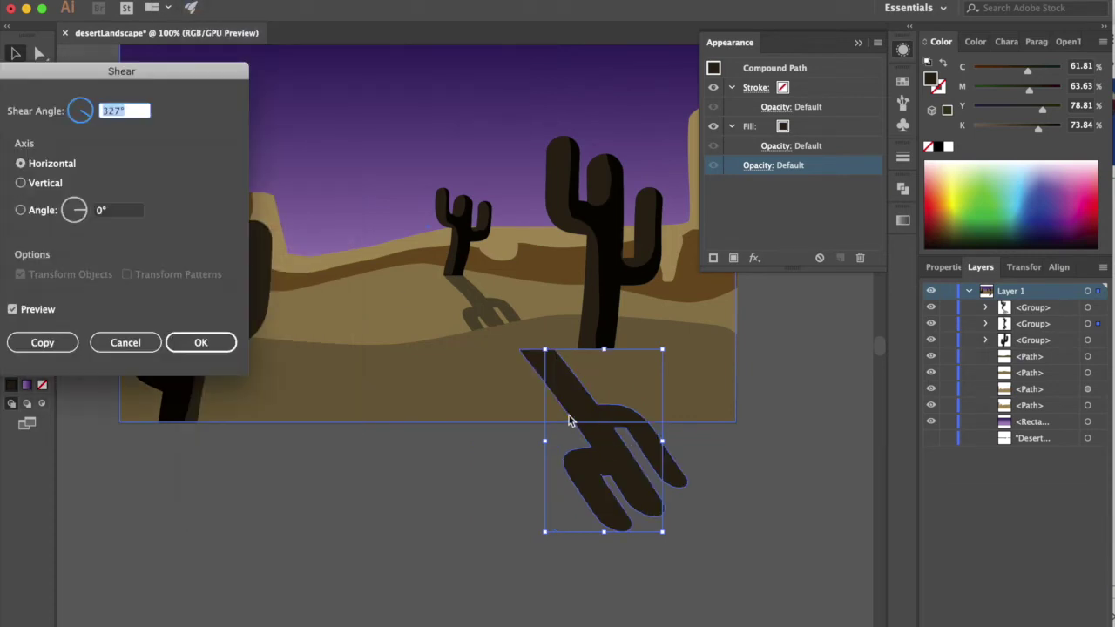
{"action": "left_click", "coordinate": [200, 342]}
{"action": "left_click_drag", "start_coordinate": [528, 374], "coordinate": [613, 376]}
Give the new shadow the small shadow's grey Multiply style with the Eyedropper.
{"action": "left_click", "coordinate": [749, 170]}
{"action": "left_click", "coordinate": [659, 191]}
{"action": "left_click", "coordinate": [662, 200]}
{"action": "left_click", "coordinate": [810, 200]}
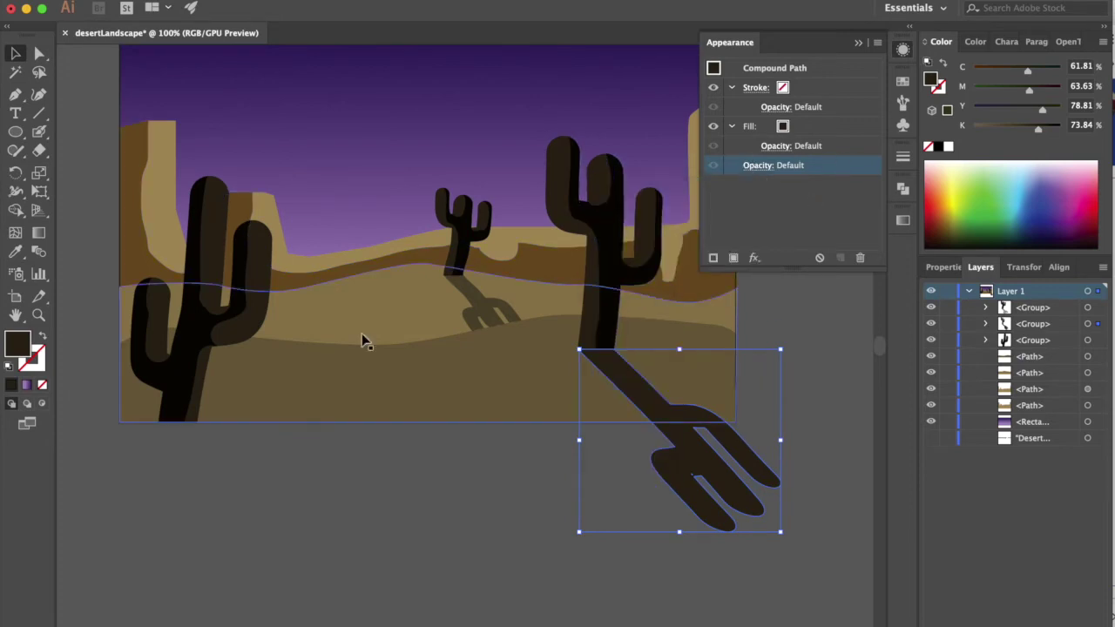
{"action": "left_click", "coordinate": [15, 252]}
{"action": "left_click", "coordinate": [485, 298]}
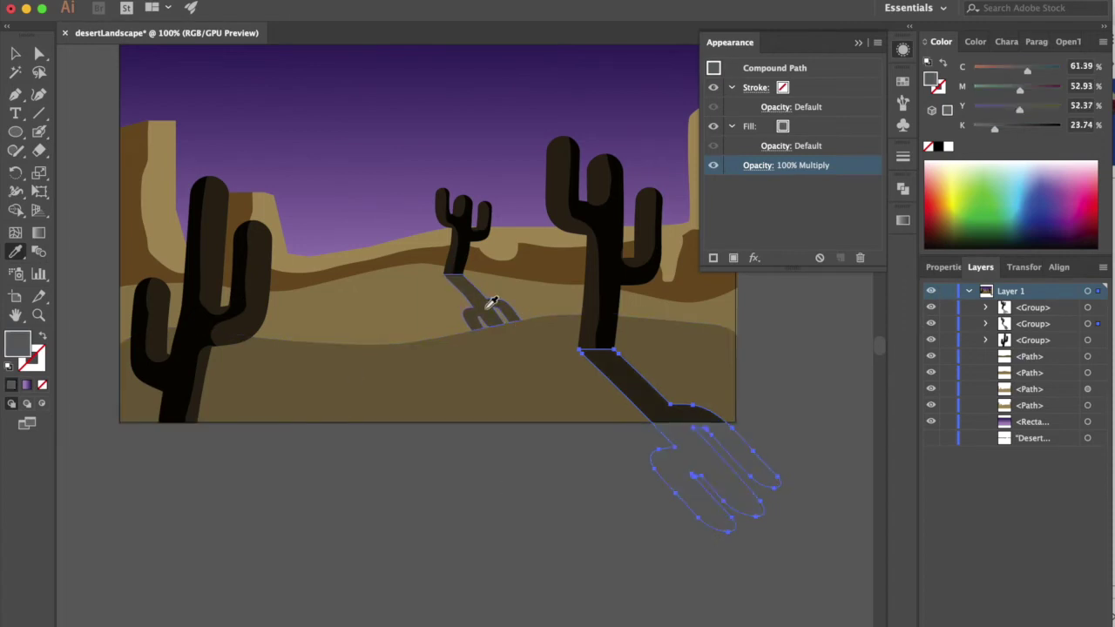
Fit the artboard in view and select the new shadow's compound path.
{"action": "key", "text": "ctrl+plus"}
{"action": "key", "text": "ctrl+plus"}
{"action": "key", "text": "ctrl+plus"}
{"action": "key", "text": "v"}
{"action": "left_click", "coordinate": [130, 227]}
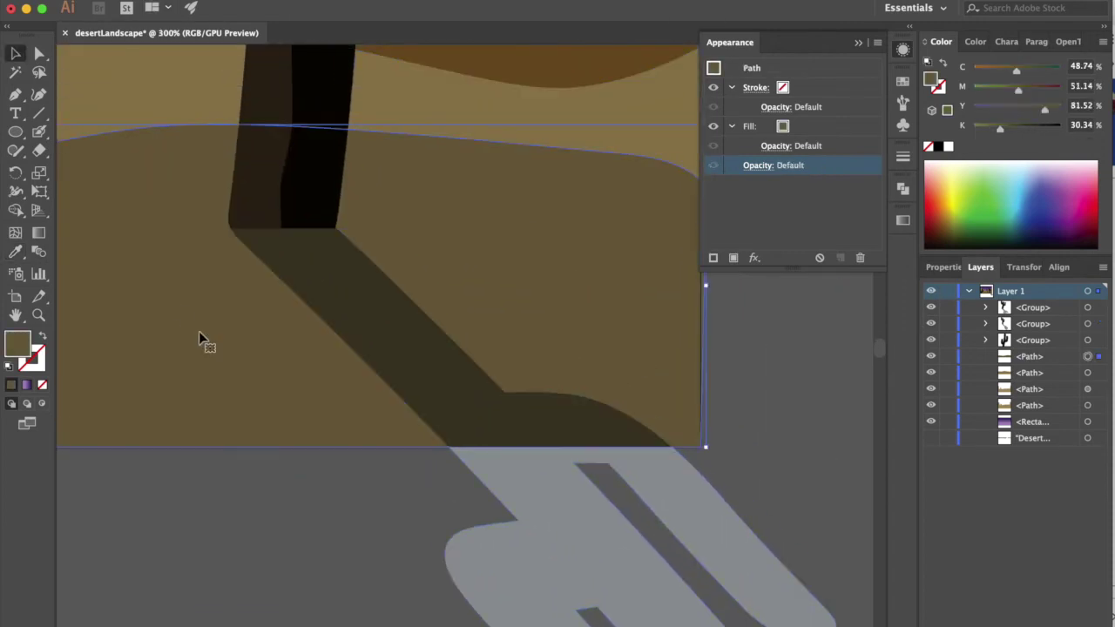
{"action": "scroll", "coordinate": [199, 331], "scroll_direction": "left", "scroll_amount": 5}
{"action": "key", "text": "ctrl+0"}
{"action": "left_click", "coordinate": [652, 423]}
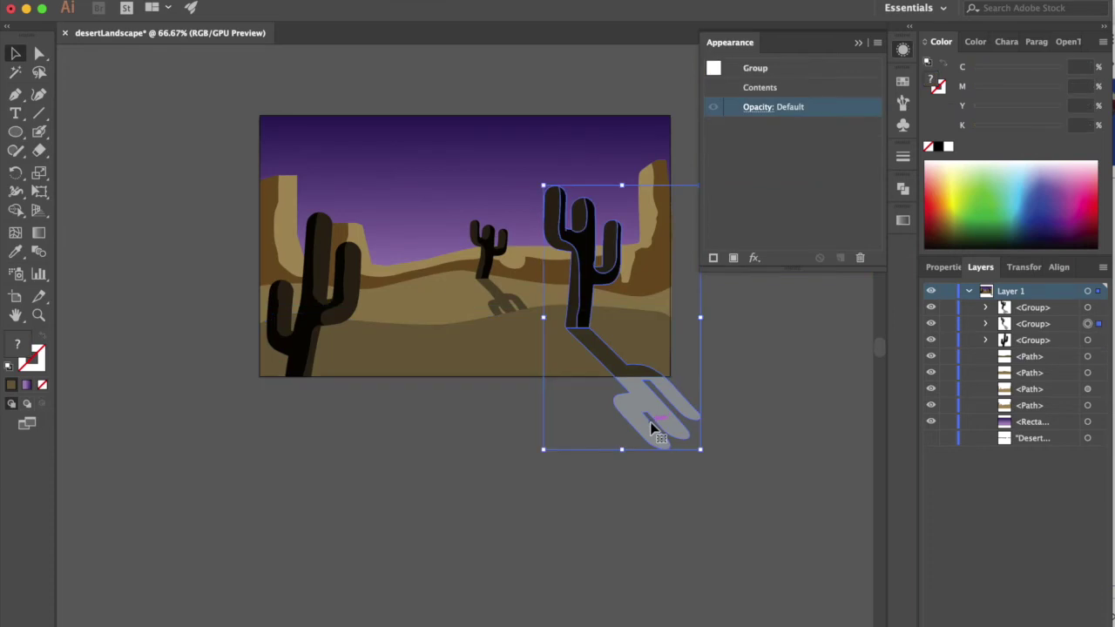
{"action": "key", "text": "a"}
{"action": "left_click", "coordinate": [649, 418]}
Erase and delete the part of the shadow hanging below the artboard's bottom edge.
{"action": "key", "text": "shift+e"}
{"action": "key", "text": "ctrl+plus"}
{"action": "key", "text": "ctrl+plus"}
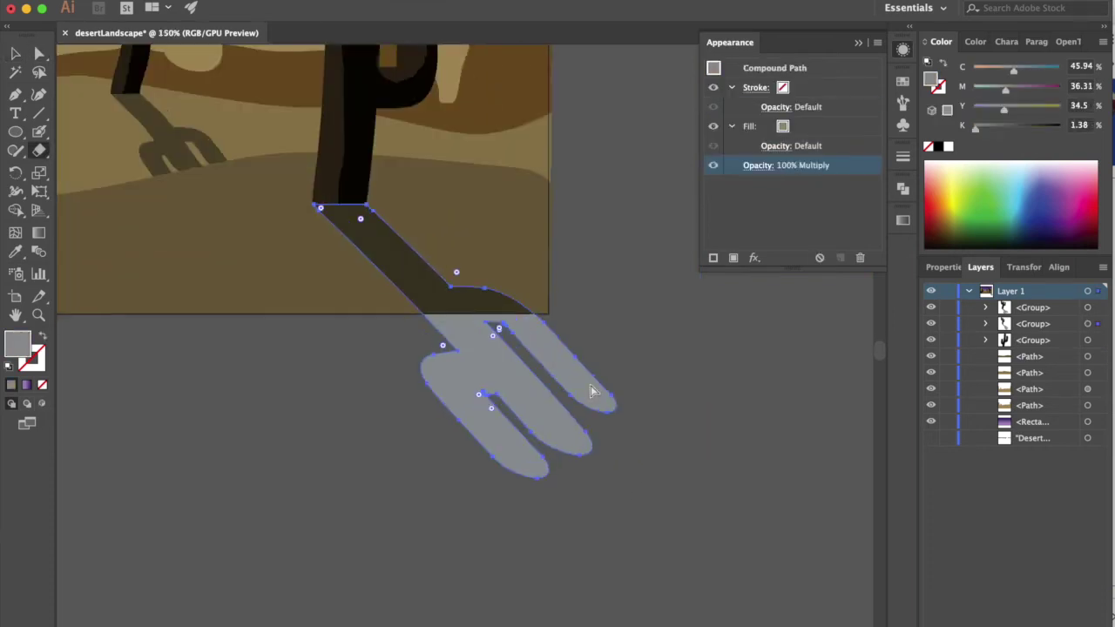
{"action": "key", "text": "ctrl+plus"}
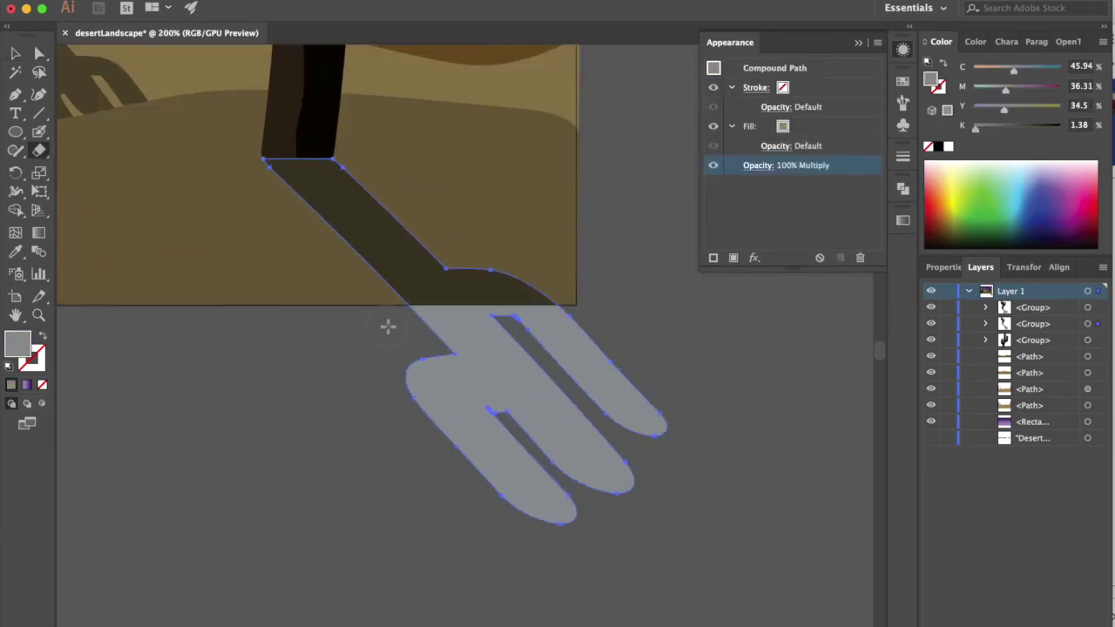
{"action": "left_click_drag", "start_coordinate": [388, 326], "coordinate": [659, 348]}
{"action": "key", "text": "a"}
{"action": "left_click", "coordinate": [644, 396]}
{"action": "key", "text": "Delete"}
{"action": "left_click", "coordinate": [527, 403]}
{"action": "key", "text": "Delete"}
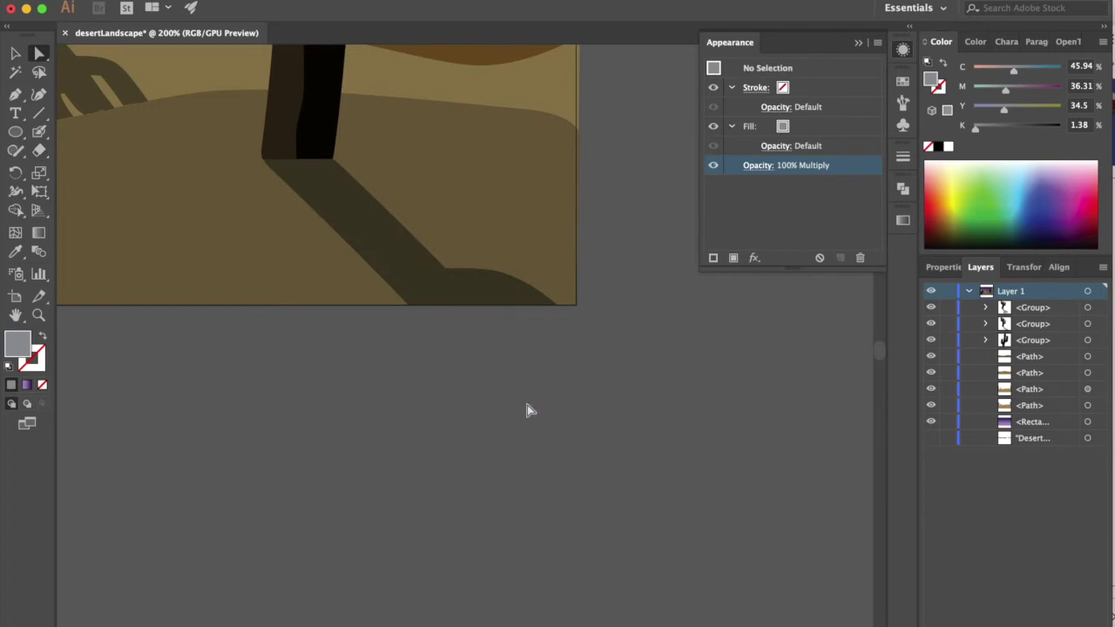
{"action": "key", "text": "ctrl+minus"}
{"action": "key", "text": "ctrl+minus"}
{"action": "key", "text": "ctrl+minus"}
{"action": "key", "text": "ctrl+plus"}
{"action": "key", "text": "ctrl+plus"}
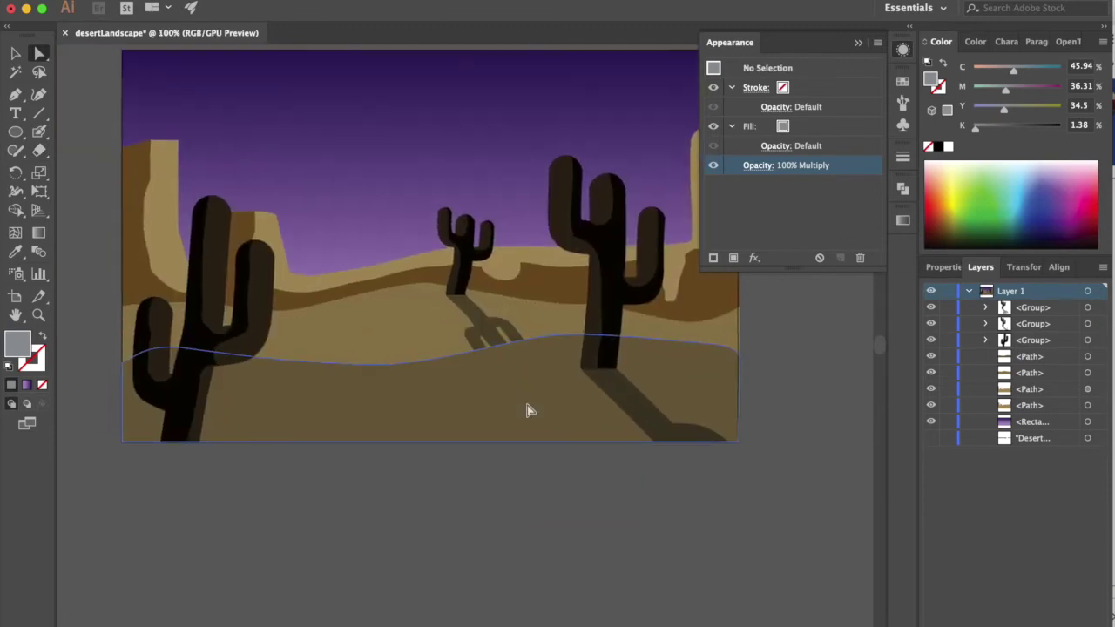
Eyedrop the grey Multiply shadow style onto the middle cactus.
{"action": "left_click", "coordinate": [19, 136]}
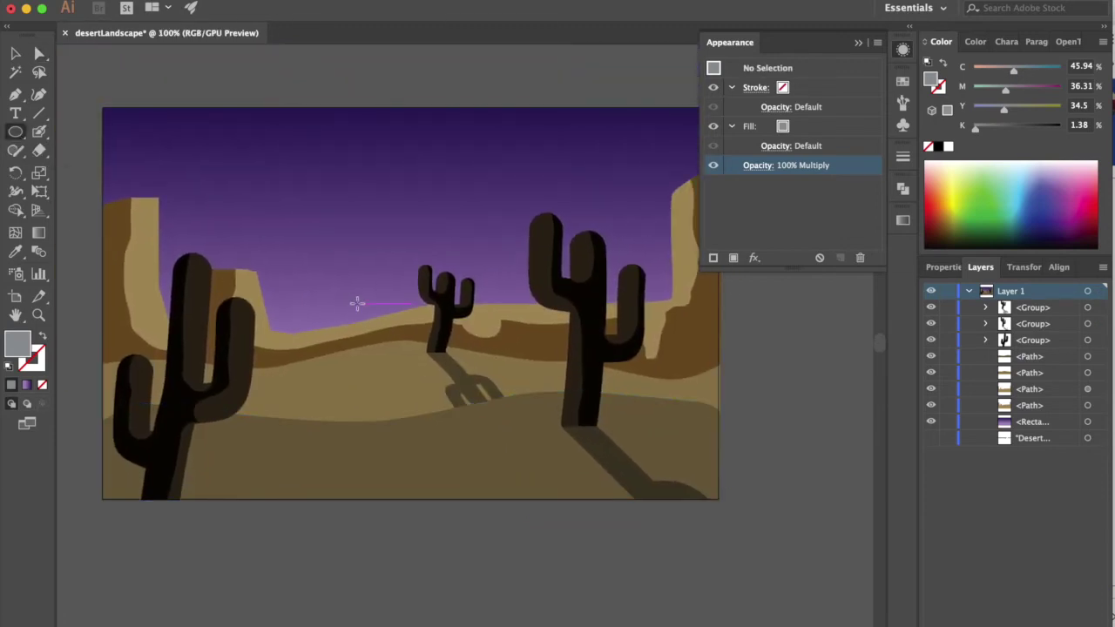
{"action": "key", "text": "v"}
{"action": "left_click", "coordinate": [597, 348]}
{"action": "key", "text": "a"}
{"action": "left_click", "coordinate": [597, 349]}
{"action": "key", "text": "i"}
{"action": "key", "text": "a"}
{"action": "left_click", "coordinate": [449, 317]}
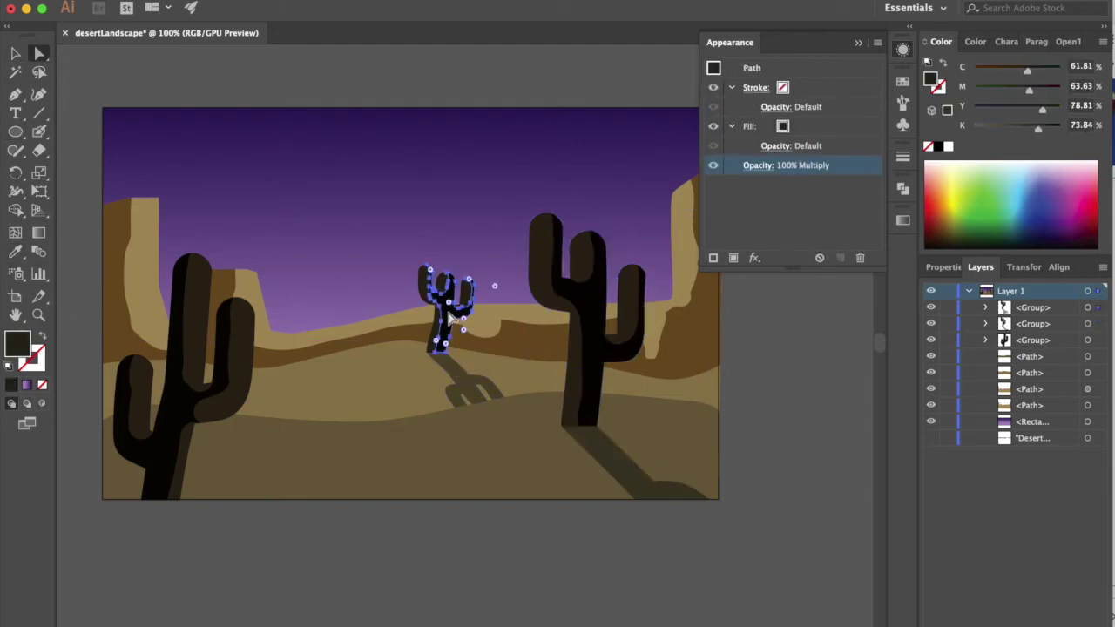
{"action": "key", "text": "i"}
{"action": "left_click", "coordinate": [448, 344]}
Give the right and left cacti and the back mountains the grey shadow style.
{"action": "key", "text": "a"}
{"action": "left_click", "coordinate": [575, 392]}
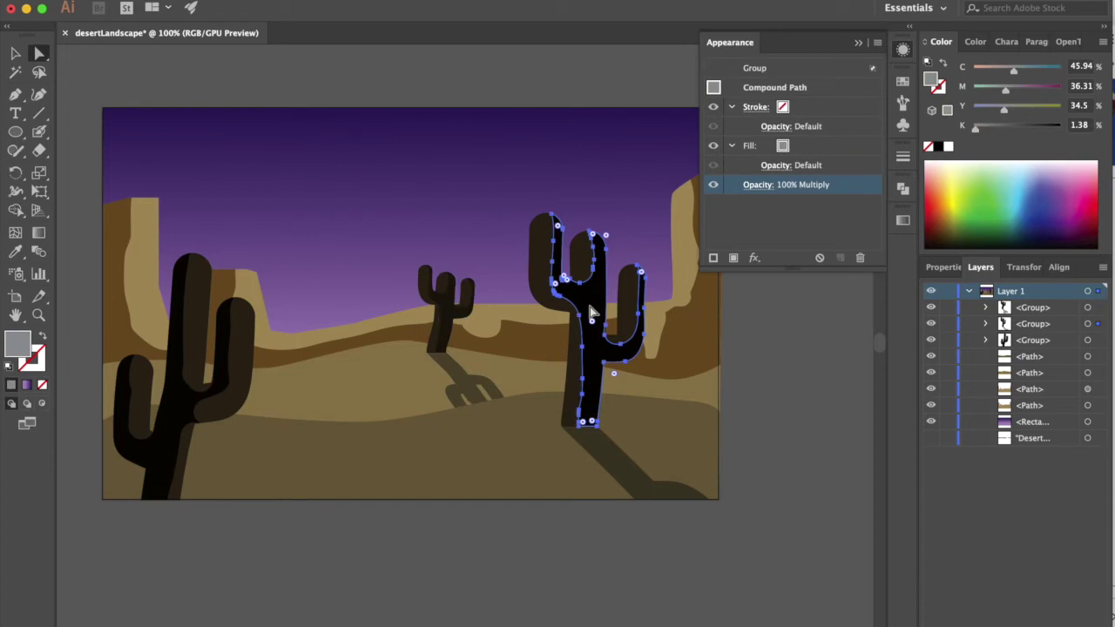
{"action": "key", "text": "i"}
{"action": "left_click", "coordinate": [599, 440]}
{"action": "key", "text": "a"}
{"action": "left_click", "coordinate": [193, 402]}
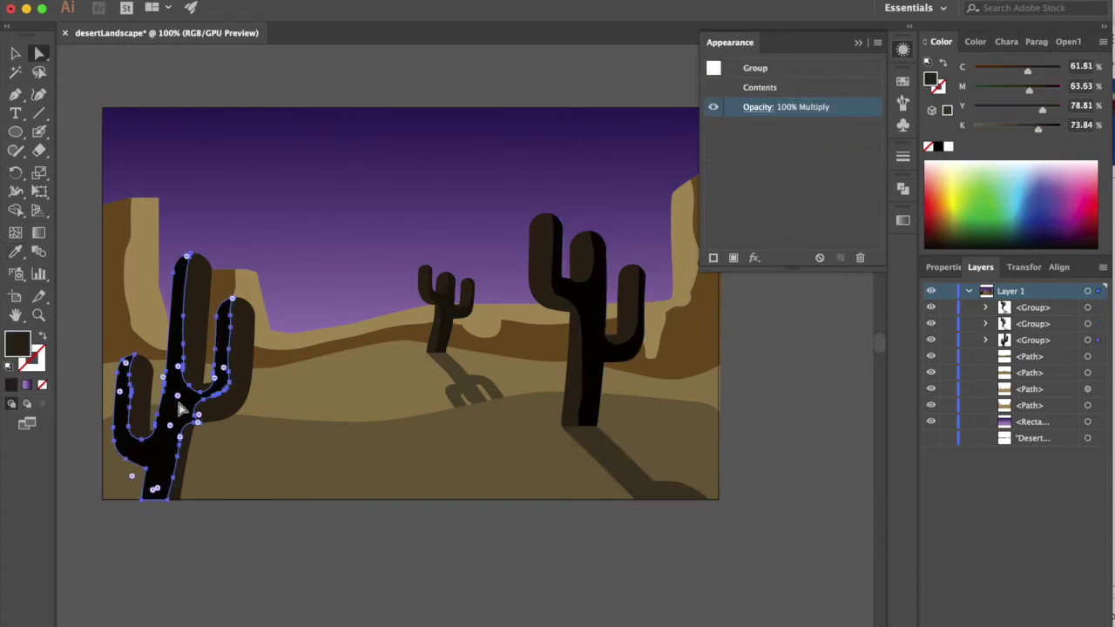
{"action": "left_click", "coordinate": [268, 333]}
{"action": "key", "text": "i"}
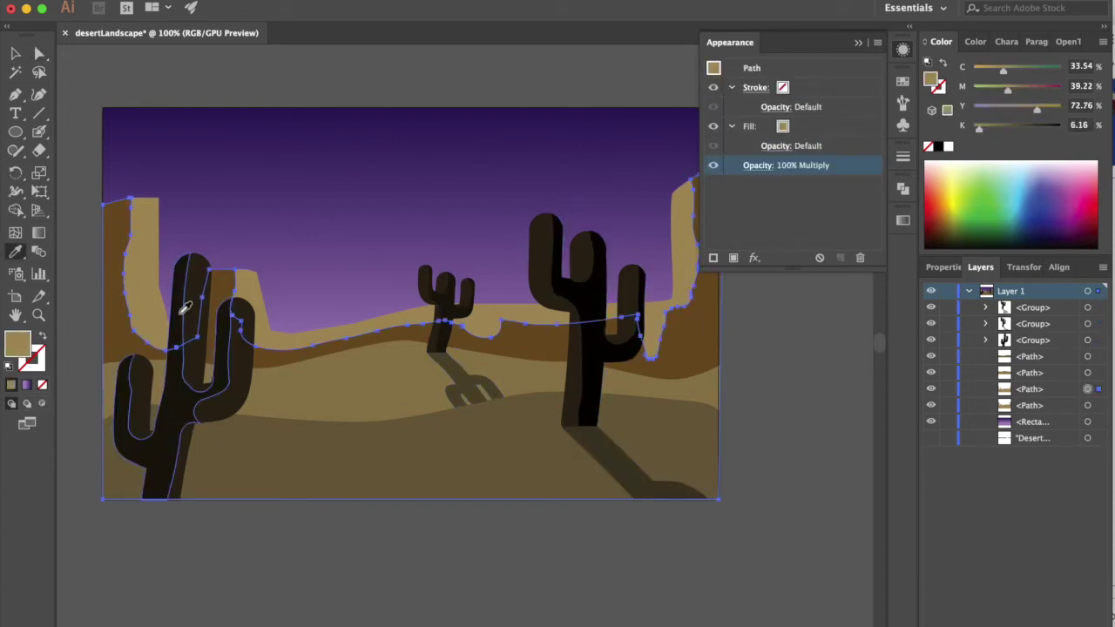
Set the back mountains' blend mode to Multiply in the Transparency panel.
{"action": "left_click", "coordinate": [758, 166]}
{"action": "left_click", "coordinate": [618, 194]}
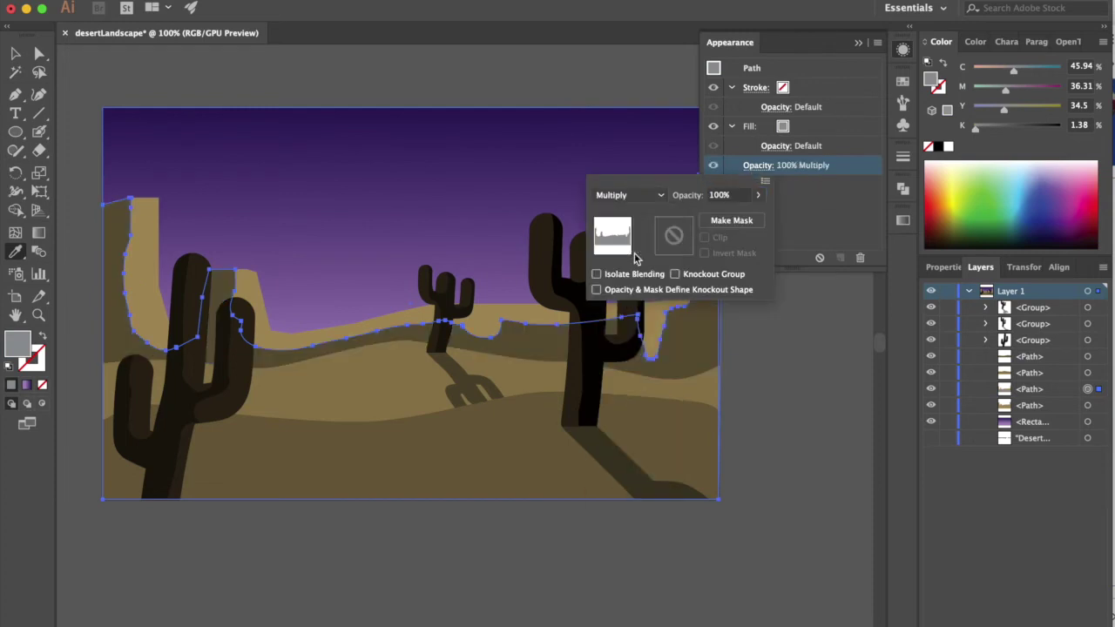
{"action": "left_click", "coordinate": [814, 177]}
{"action": "key", "text": "v"}
{"action": "left_click", "coordinate": [805, 153]}
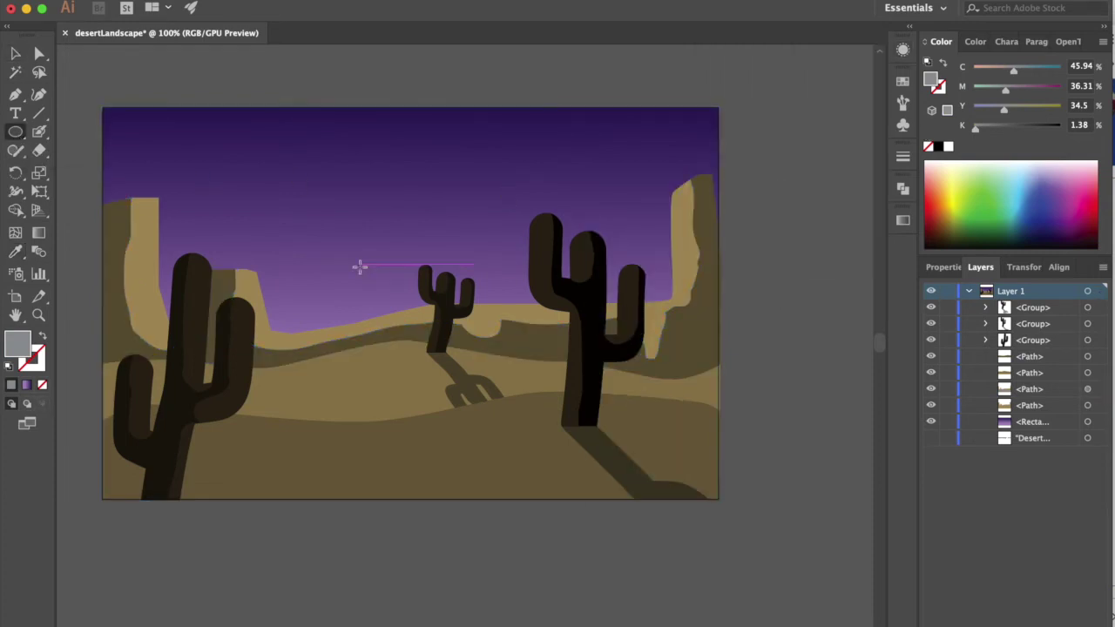
Draw a pale beige moon circle in the upper-left sky and Alt-drag a duplicate of it.
{"action": "mouse_move", "coordinate": [342, 263]}
{"action": "left_mouse_down"}
{"action": "mouse_move", "coordinate": [366, 315]}
{"action": "mouse_move", "coordinate": [393, 316]}
{"action": "left_mouse_up"}
{"action": "key", "text": "shift+Up"}
{"action": "key", "text": "shift+Up"}
{"action": "key", "text": "shift+Up"}
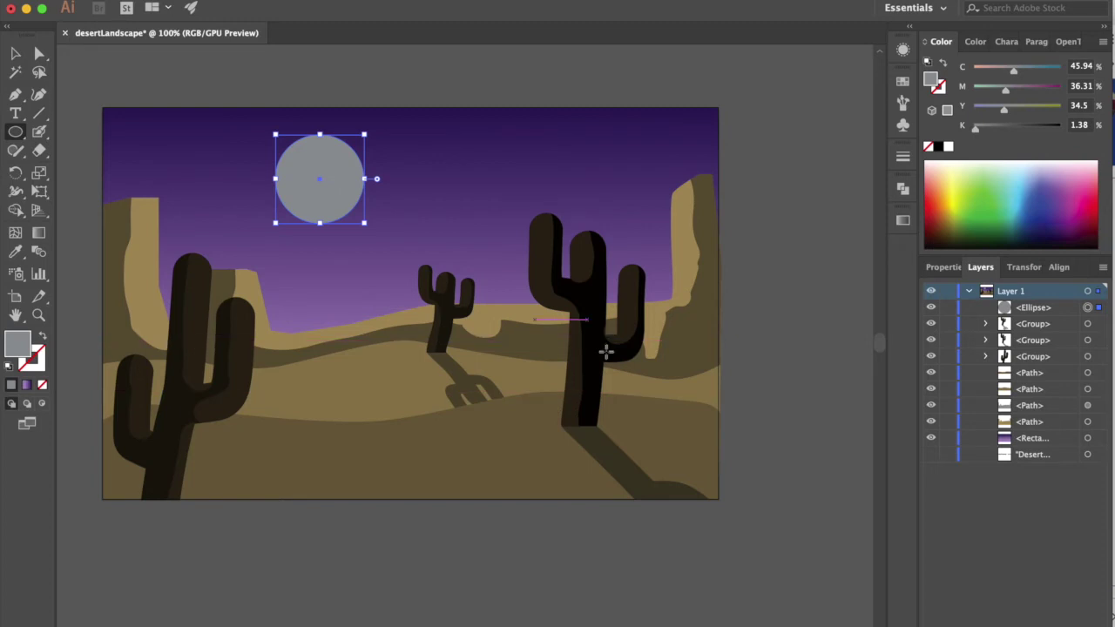
{"action": "left_click", "coordinate": [950, 166]}
{"action": "left_click_drag", "start_coordinate": [974, 128], "coordinate": [985, 129]}
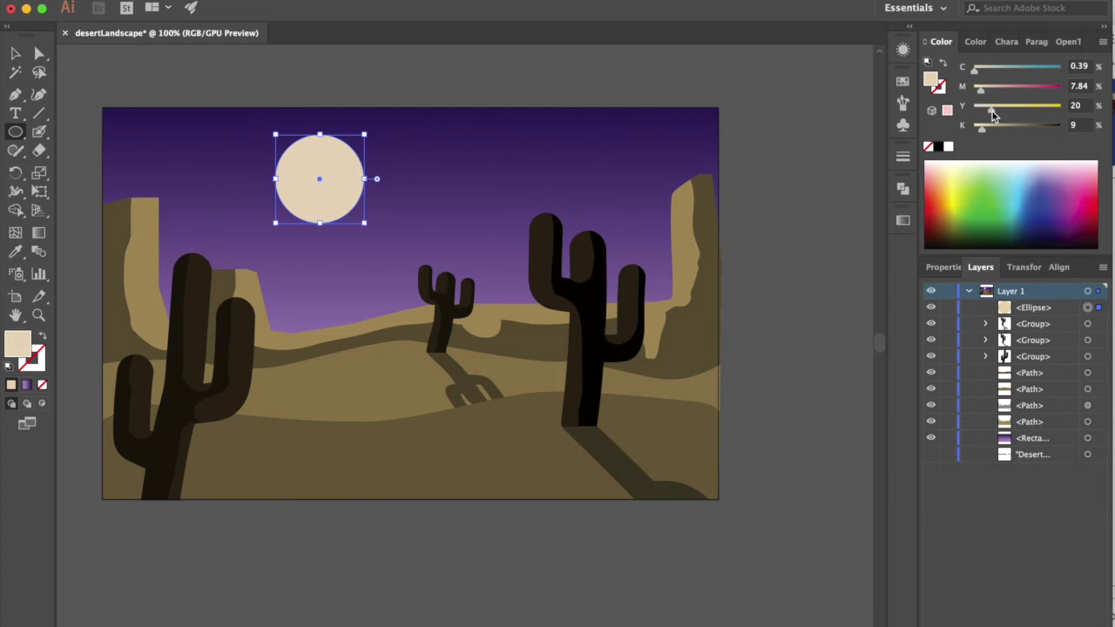
{"action": "key", "text": "v"}
{"action": "mouse_move", "coordinate": [348, 213]}
{"action": "left_mouse_down"}
{"action": "mouse_move", "coordinate": [343, 204]}
{"action": "mouse_move", "coordinate": [389, 248]}
{"action": "left_mouse_up"}
Change the moon copy's gradient type to Radial.
{"action": "left_click", "coordinate": [26, 384]}
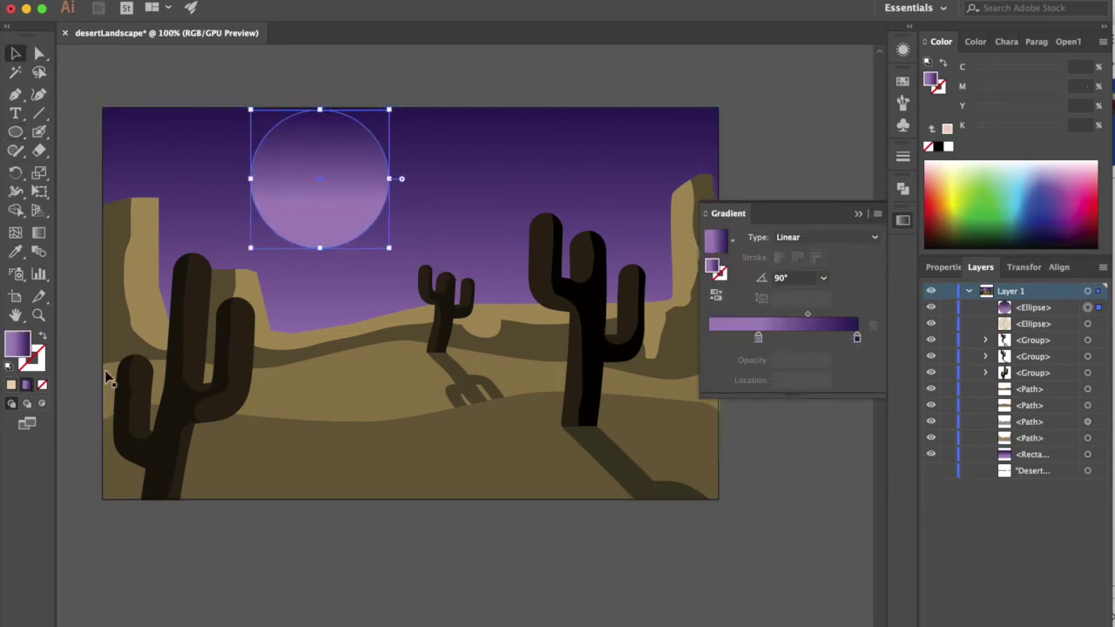
{"action": "double_click", "coordinate": [756, 339]}
{"action": "left_click", "coordinate": [655, 420]}
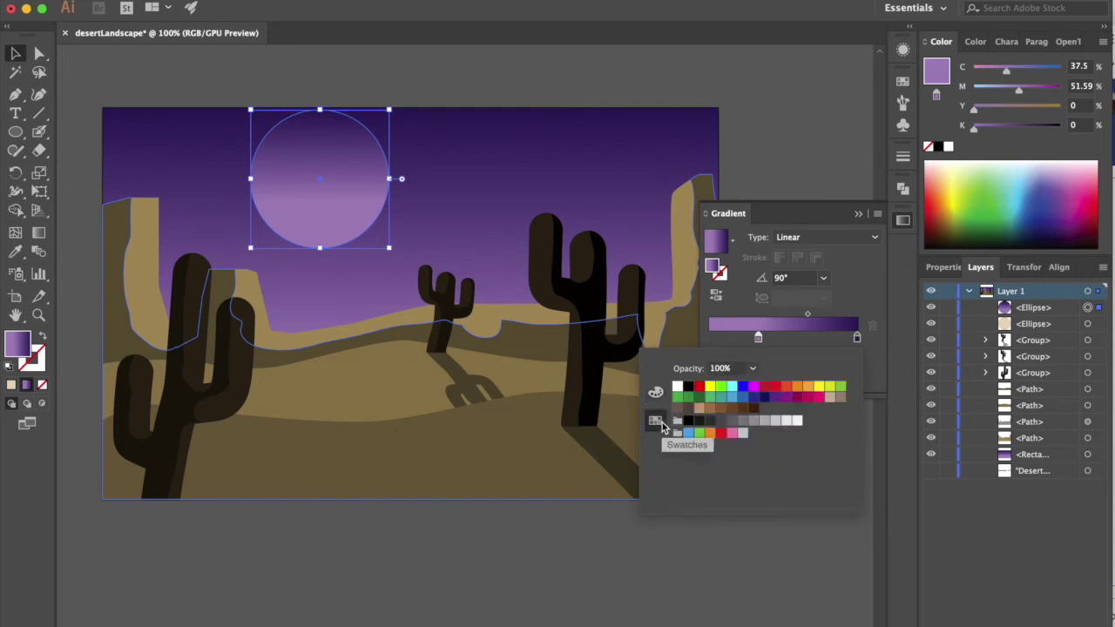
{"action": "left_click", "coordinate": [875, 361]}
{"action": "left_click", "coordinate": [874, 237]}
{"action": "left_click", "coordinate": [860, 271]}
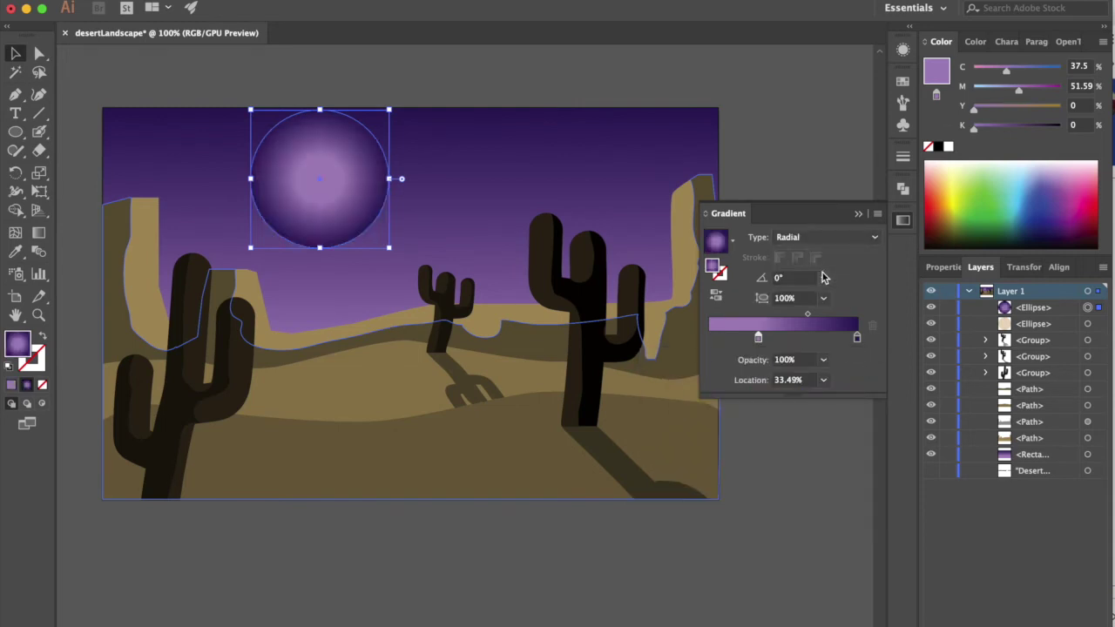
Set the outer gradient stop to 0% opacity and make the inner stop white near 48%.
{"action": "left_click", "coordinate": [857, 340]}
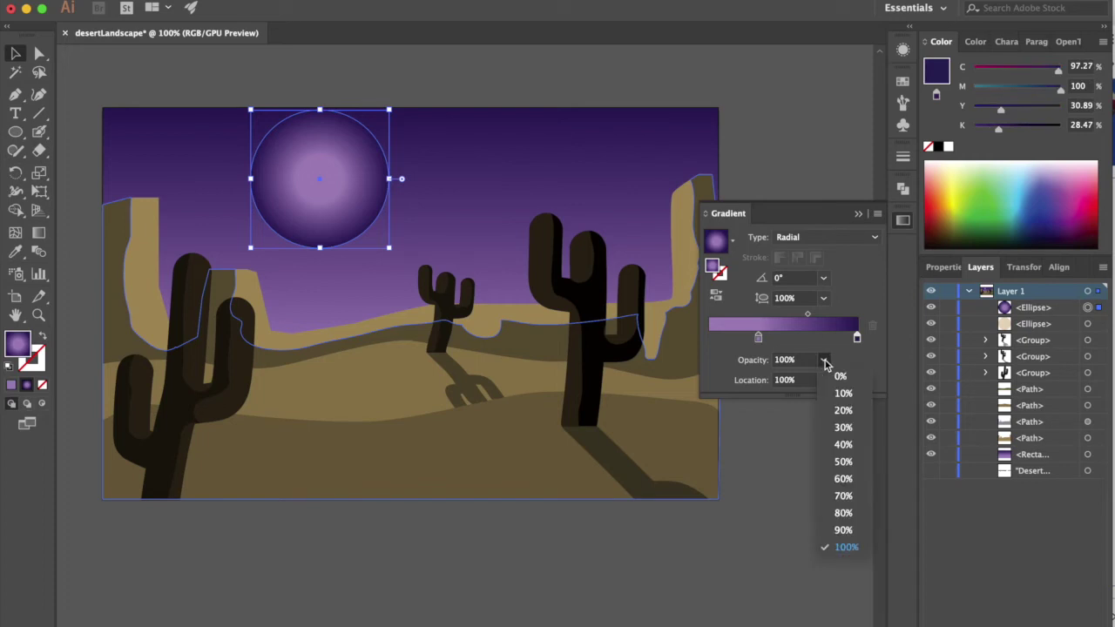
{"action": "left_click", "coordinate": [825, 364]}
{"action": "left_click", "coordinate": [833, 381]}
{"action": "left_click_drag", "start_coordinate": [758, 338], "coordinate": [779, 341]}
{"action": "double_click", "coordinate": [779, 340]}
{"action": "left_click", "coordinate": [690, 399]}
{"action": "left_click", "coordinate": [902, 295]}
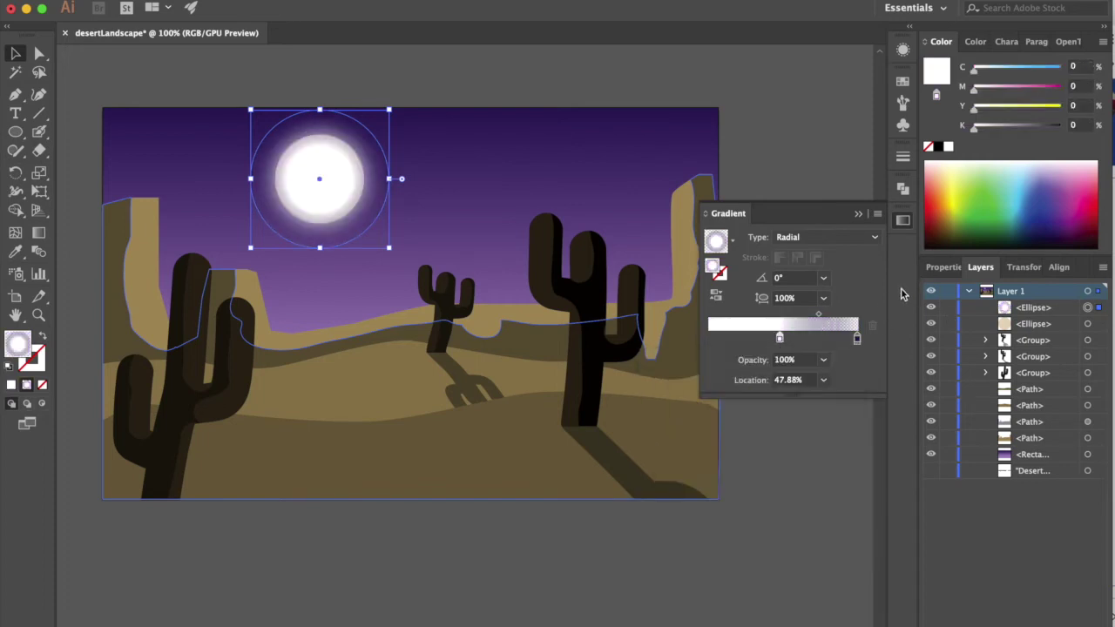
{"action": "left_click", "coordinate": [894, 224]}
Move the glow circle below the tan moon disc in Layers and enlarge it.
{"action": "left_click_drag", "start_coordinate": [1067, 312], "coordinate": [1066, 335]}
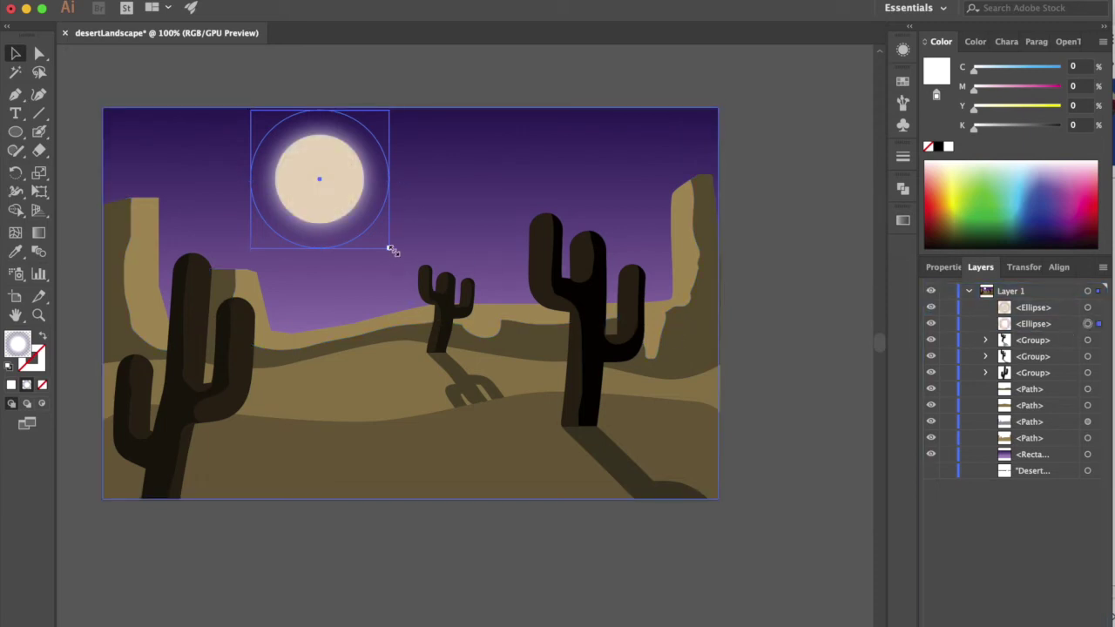
{"action": "left_click_drag", "start_coordinate": [392, 251], "coordinate": [386, 247]}
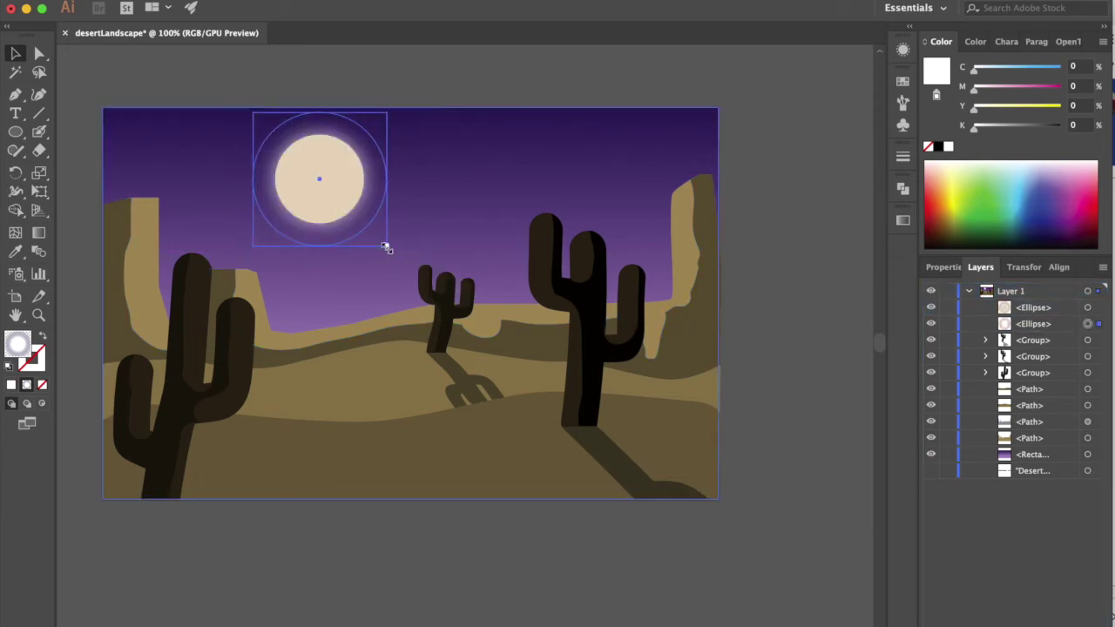
{"action": "left_click_drag", "start_coordinate": [386, 248], "coordinate": [400, 259]}
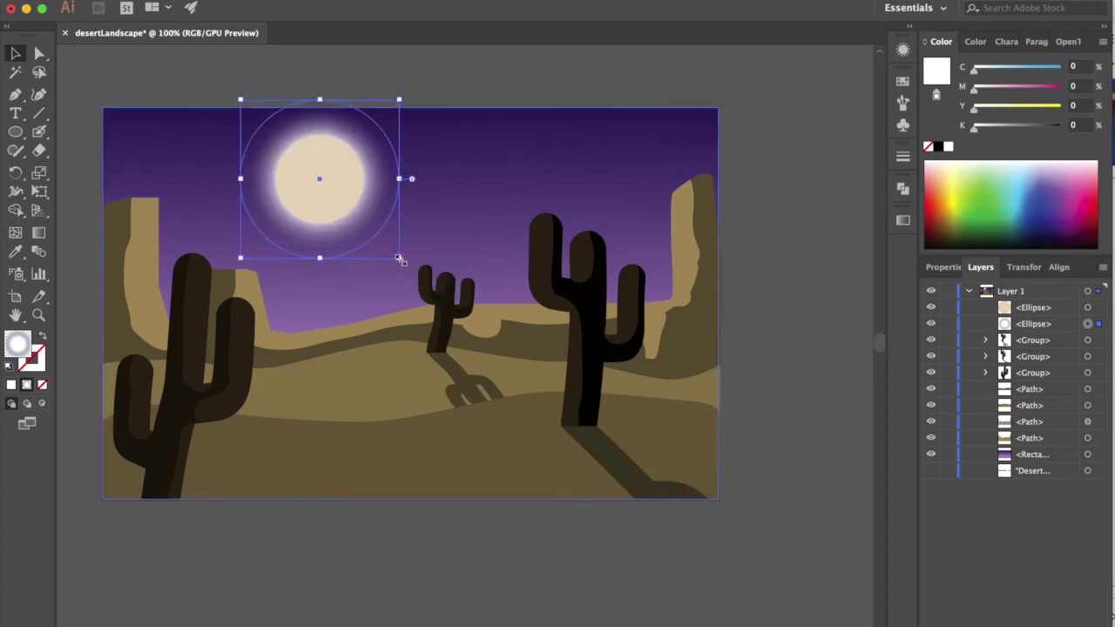
{"action": "left_click", "coordinate": [902, 49]}
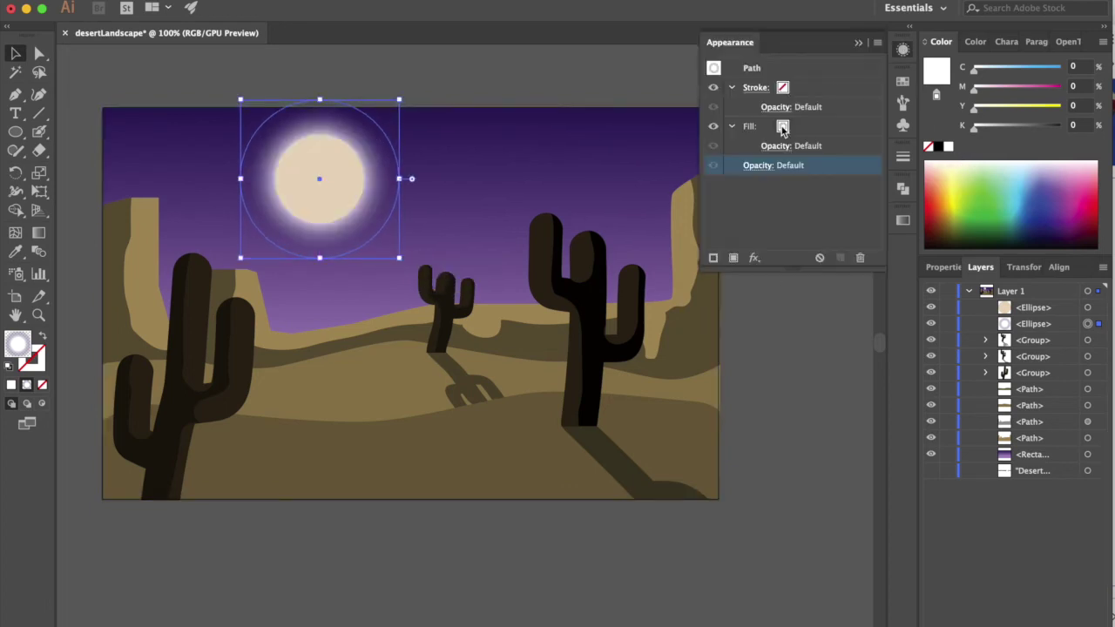
Lower the moon glow's opacity to 61%.
{"action": "left_click", "coordinate": [757, 165]}
{"action": "left_click", "coordinate": [757, 196]}
{"action": "left_click_drag", "start_coordinate": [757, 214], "coordinate": [734, 219]}
{"action": "left_click", "coordinate": [796, 209]}
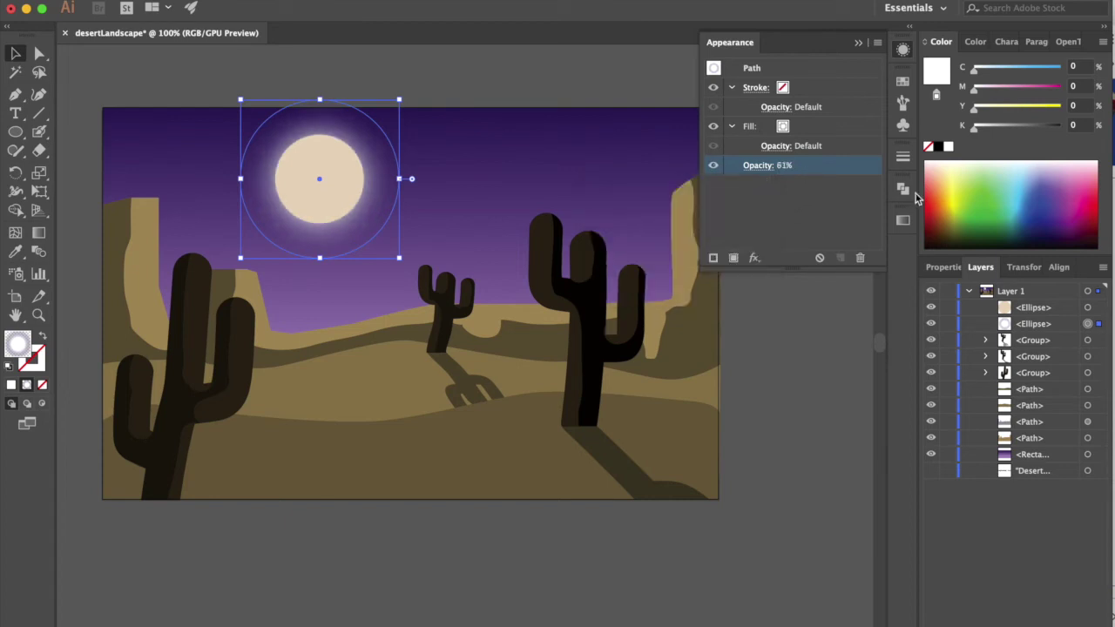
Reduce the tan moon disc's opacity to about 57% and deselect.
{"action": "left_click", "coordinate": [1033, 310]}
{"action": "left_click", "coordinate": [758, 164]}
{"action": "left_click_drag", "start_coordinate": [749, 217], "coordinate": [741, 218]}
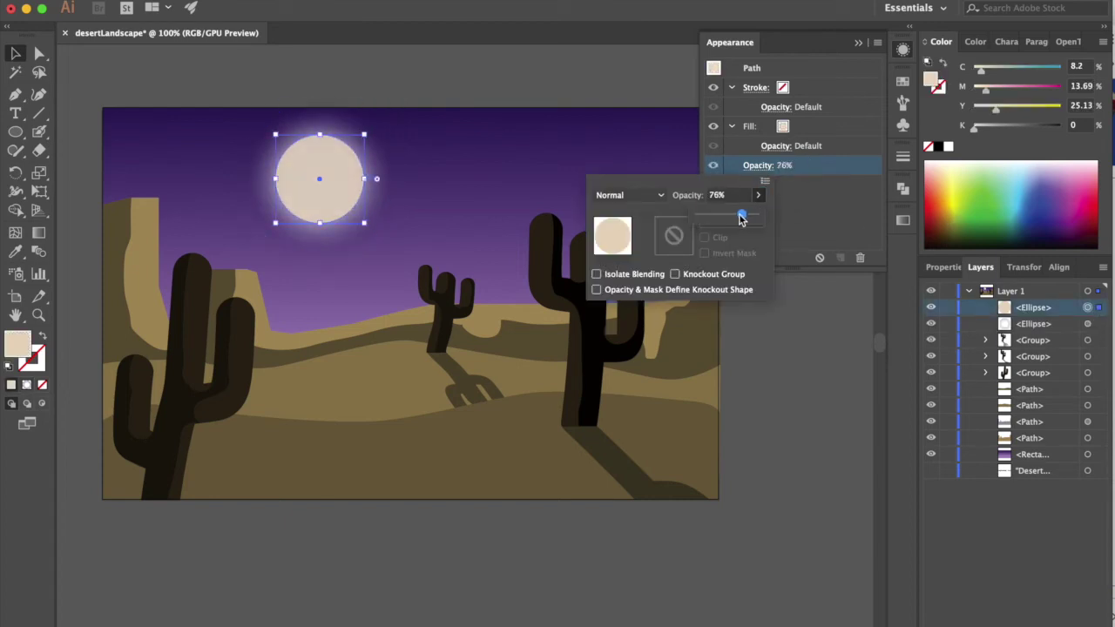
{"action": "left_click", "coordinate": [800, 221]}
{"action": "left_click", "coordinate": [631, 87]}
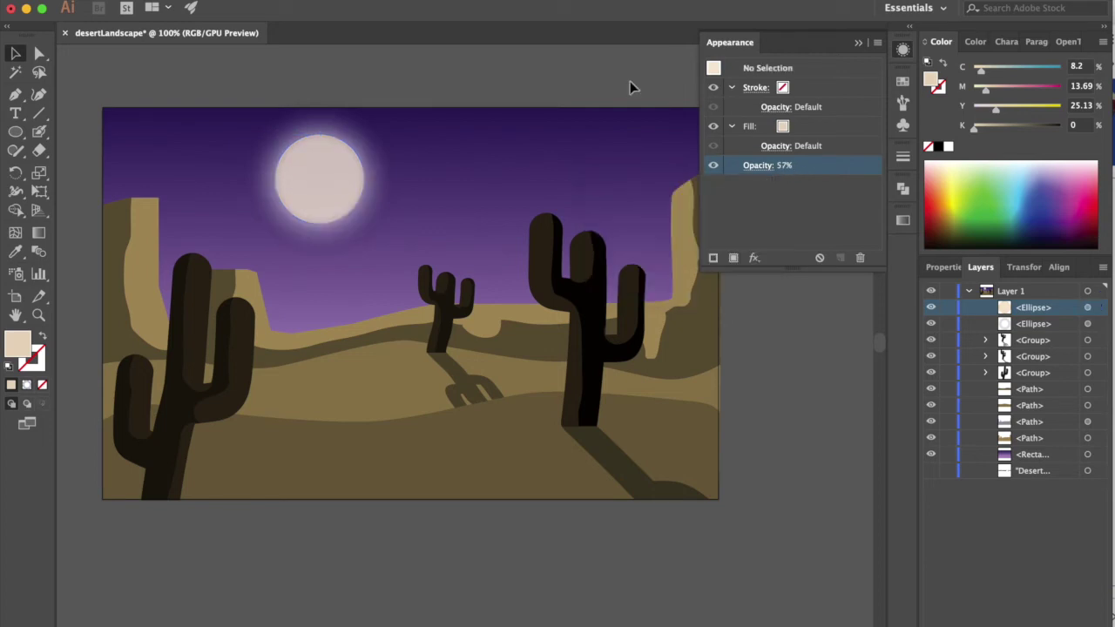
{"action": "scroll", "coordinate": [630, 81], "scroll_direction": "right", "scroll_amount": 3}
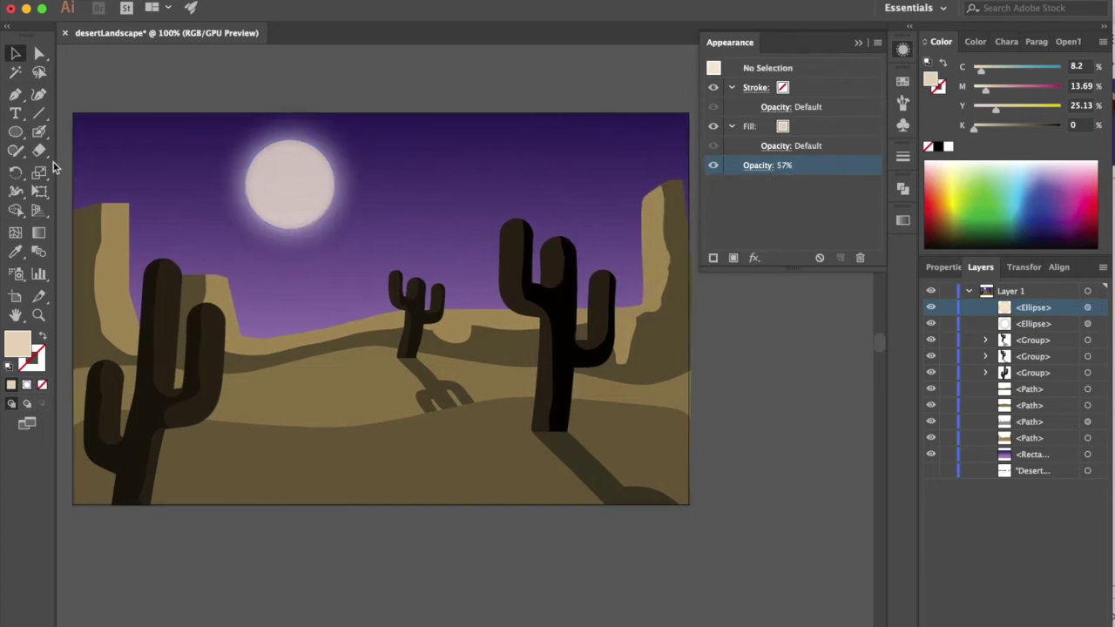
{"action": "left_click_drag", "start_coordinate": [14, 132], "coordinate": [65, 204]}
{"action": "left_click_drag", "start_coordinate": [415, 144], "coordinate": [417, 171]}
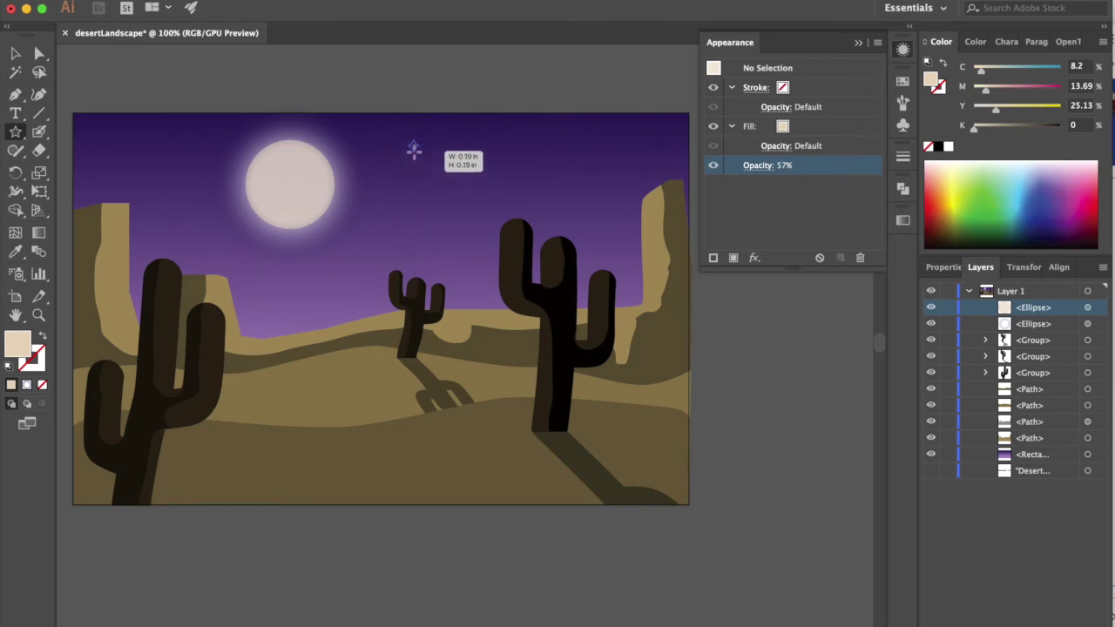
Draw a small four-point star, shrink it, and duplicate it three times with Ctrl+D.
{"action": "left_click_drag", "start_coordinate": [417, 171], "coordinate": [413, 148]}
{"action": "key", "text": "ctrl+equal"}
{"action": "key", "text": "ctrl+equal"}
{"action": "key", "text": "ctrl+equal"}
{"action": "key", "text": "ctrl+equal"}
{"action": "key", "text": "v"}
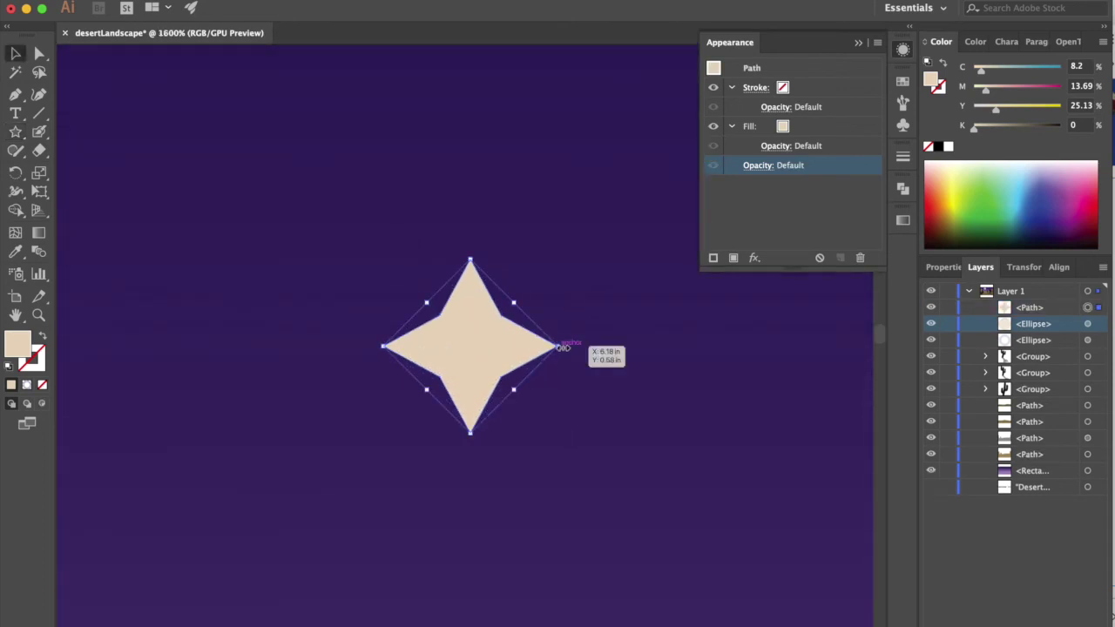
{"action": "left_click_drag", "start_coordinate": [562, 346], "coordinate": [512, 348]}
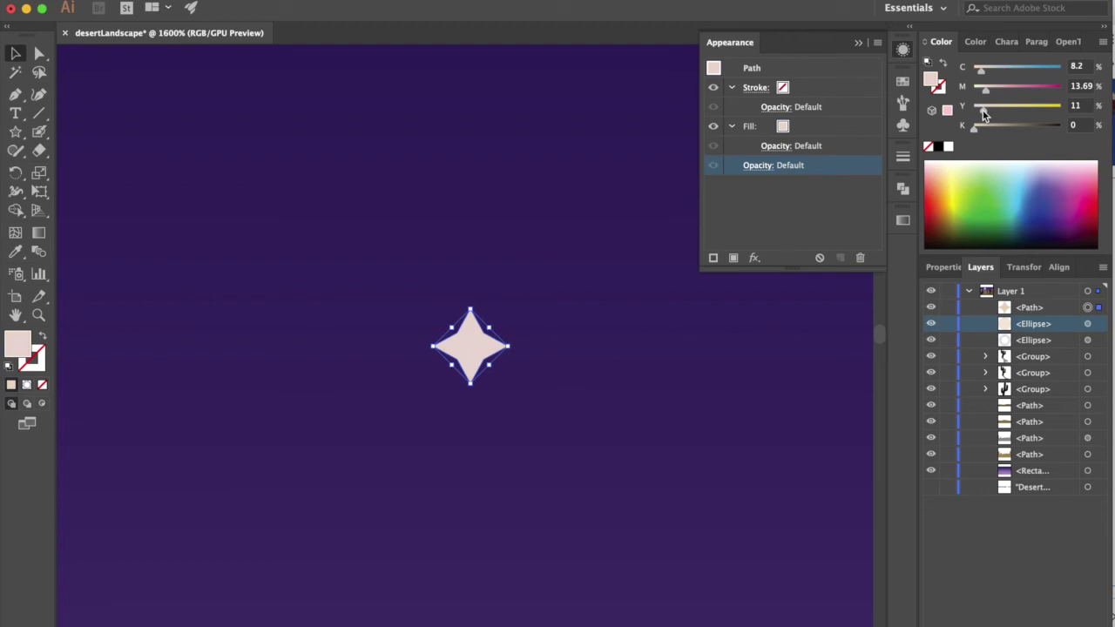
{"action": "key", "text": "ctrl+minus"}
{"action": "key", "text": "ctrl+minus"}
{"action": "key", "text": "ctrl+minus"}
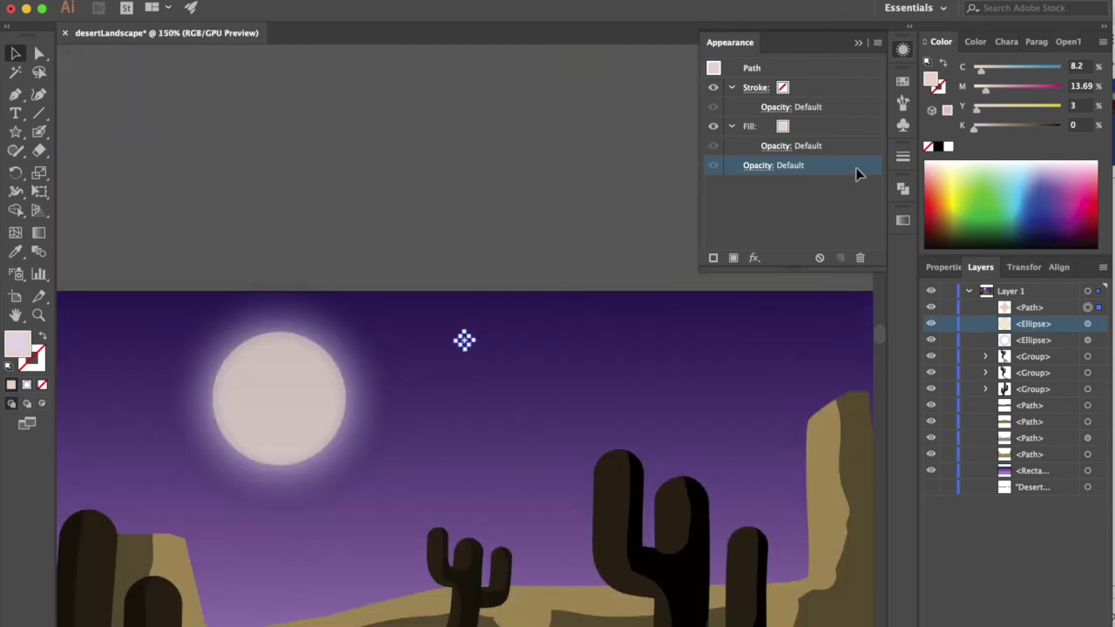
{"action": "key", "text": "ctrl+d"}
{"action": "key", "text": "ctrl+d"}
{"action": "key", "text": "ctrl+d"}
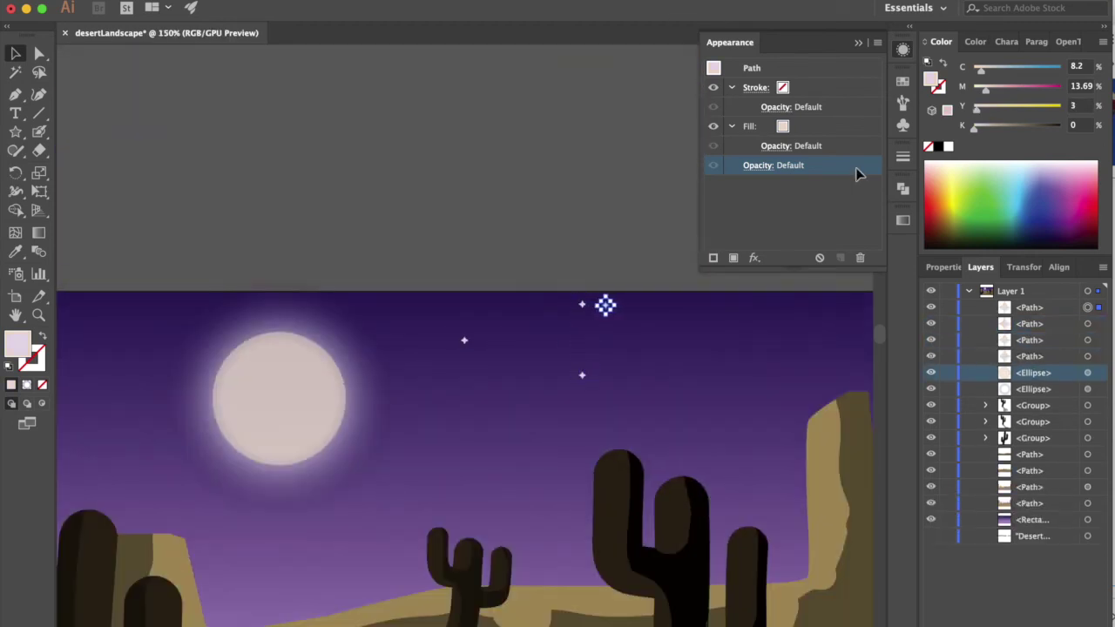
{"action": "key", "text": "ctrl+d"}
{"action": "key", "text": "ctrl+d"}
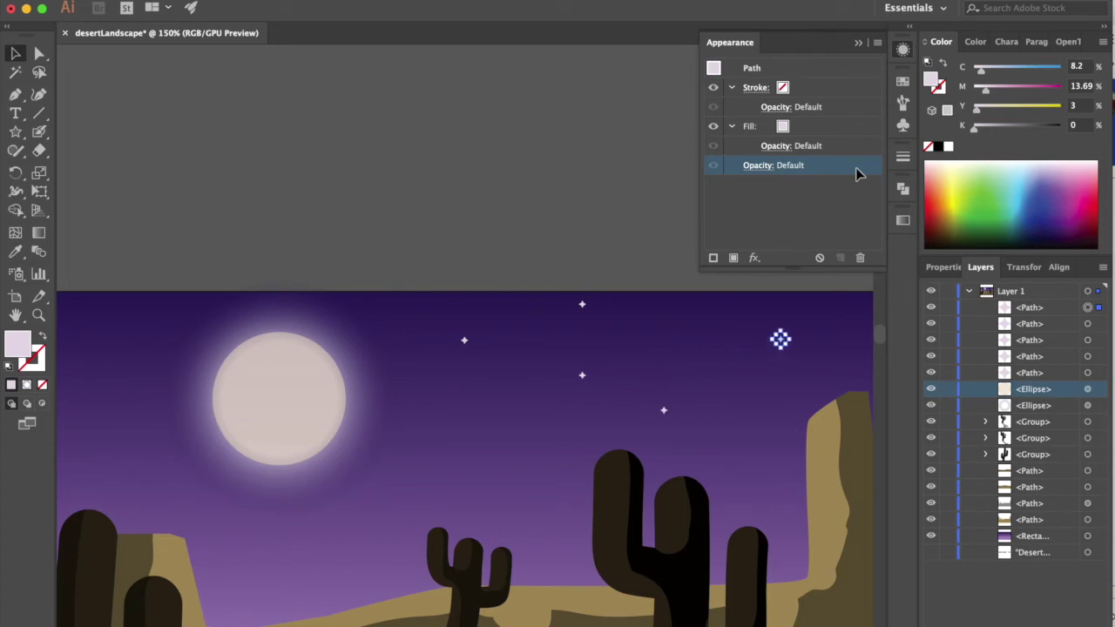
{"action": "key", "text": "ctrl+d"}
Select six stars and Alt-drag copies into the left side of the sky.
{"action": "left_click", "coordinate": [1098, 323], "text": "shift"}
{"action": "left_click", "coordinate": [1098, 340], "text": "shift"}
{"action": "left_click", "coordinate": [1098, 356], "text": "shift"}
{"action": "left_click", "coordinate": [1099, 373], "text": "shift"}
{"action": "left_click", "coordinate": [1098, 388], "text": "shift"}
{"action": "left_click_drag", "start_coordinate": [583, 379], "coordinate": [155, 384]}
{"action": "scroll", "coordinate": [319, 388], "scroll_direction": "left", "scroll_amount": 5}
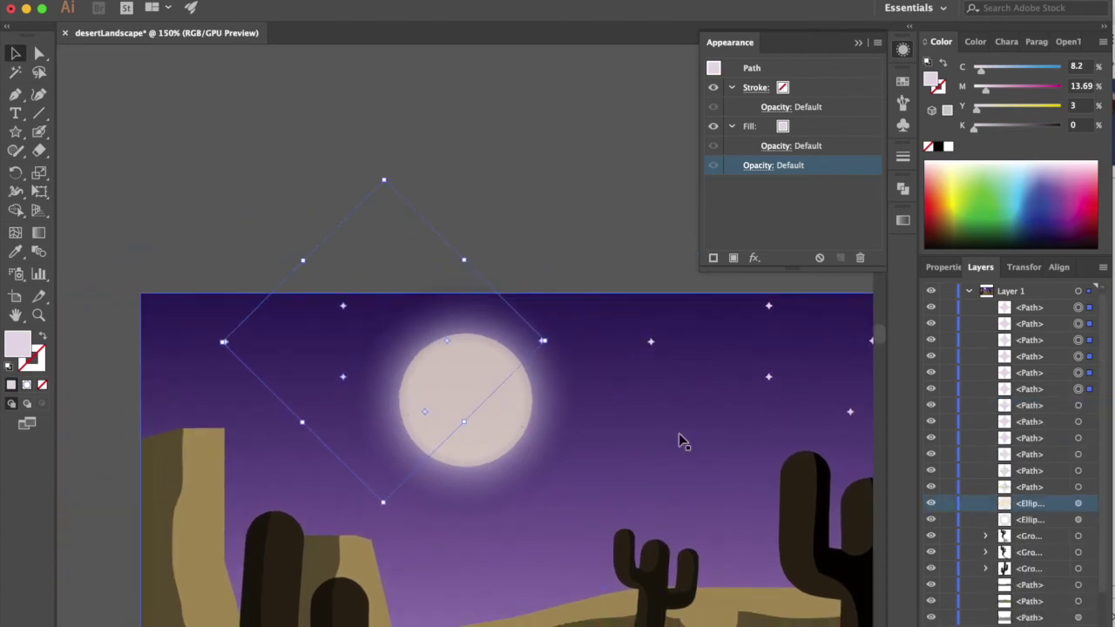
Group the stars below the moon circles in Layers and name the group 'stars'.
{"action": "key", "text": "ctrl+g"}
{"action": "left_click_drag", "start_coordinate": [1073, 311], "coordinate": [1056, 334]}
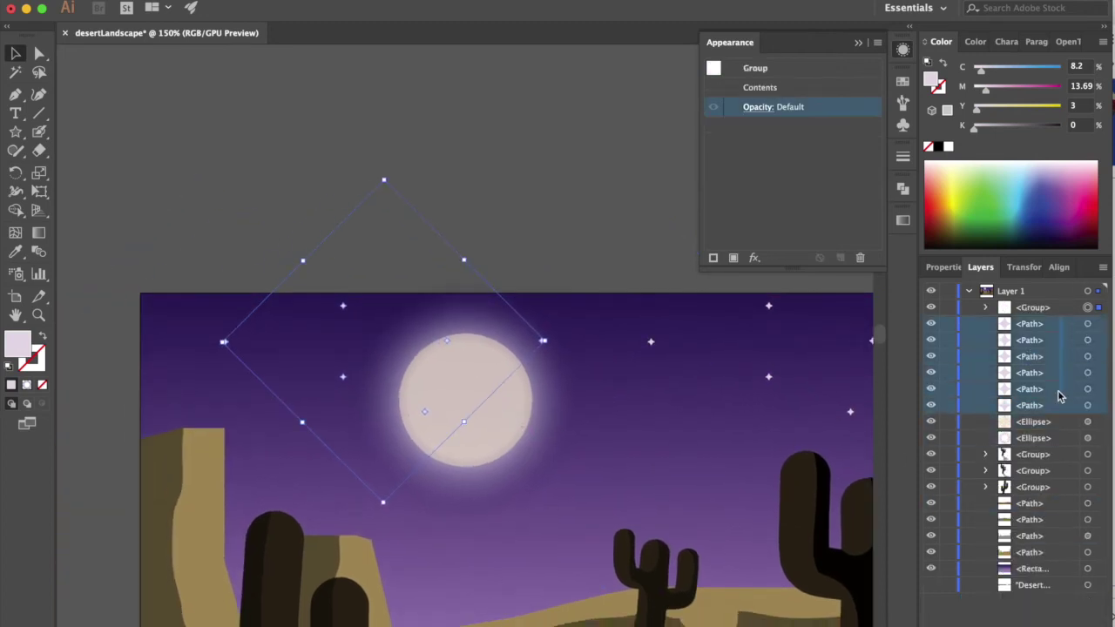
{"action": "left_click_drag", "start_coordinate": [1054, 444], "coordinate": [1054, 446]}
{"action": "left_click_drag", "start_coordinate": [1098, 308], "coordinate": [1099, 399]}
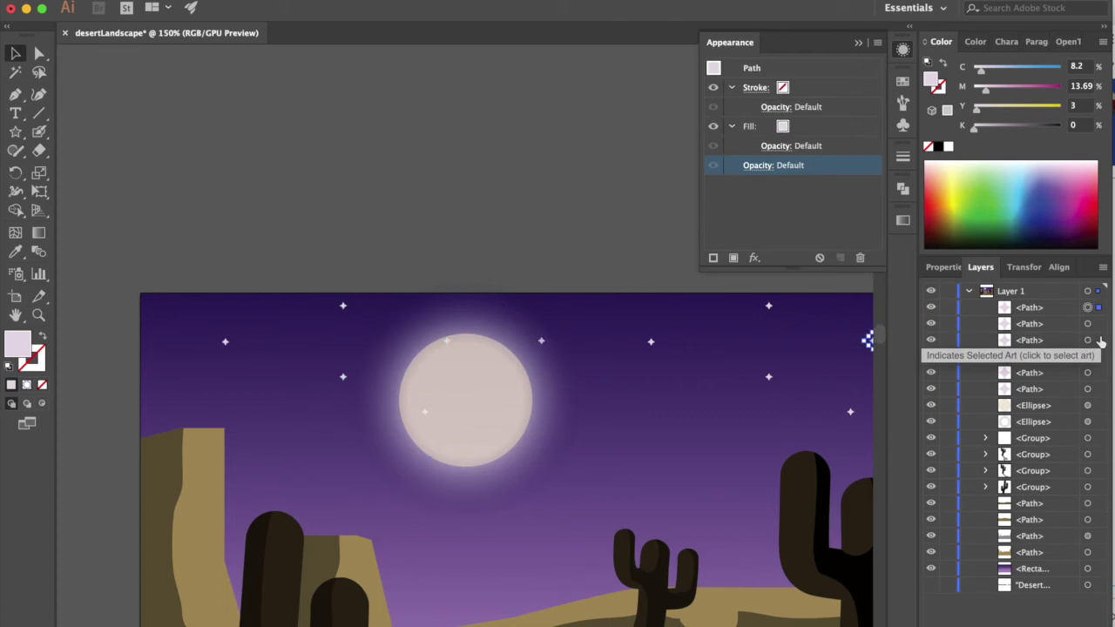
{"action": "key", "text": "ctrl+g"}
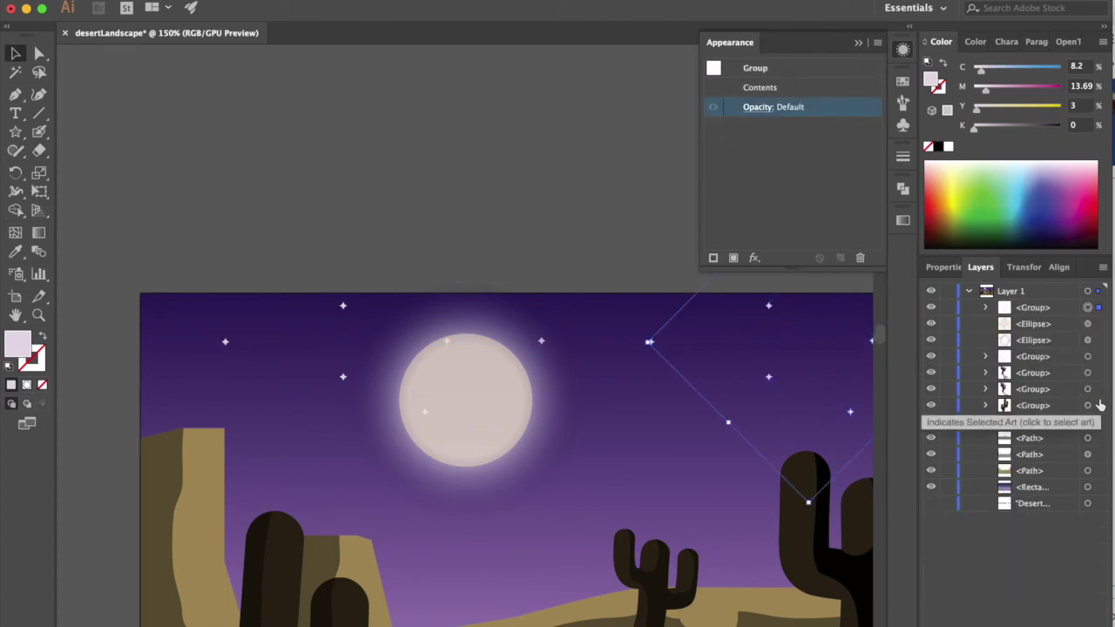
{"action": "double_click", "coordinate": [1036, 341]}
{"action": "type", "text": "stars"}
{"action": "key", "text": "Return"}
Lock both the tan moon disc and the moon glow circle.
{"action": "scroll", "coordinate": [871, 380], "scroll_direction": "right", "scroll_amount": 5}
{"action": "scroll", "coordinate": [870, 380], "scroll_direction": "up", "scroll_amount": 1}
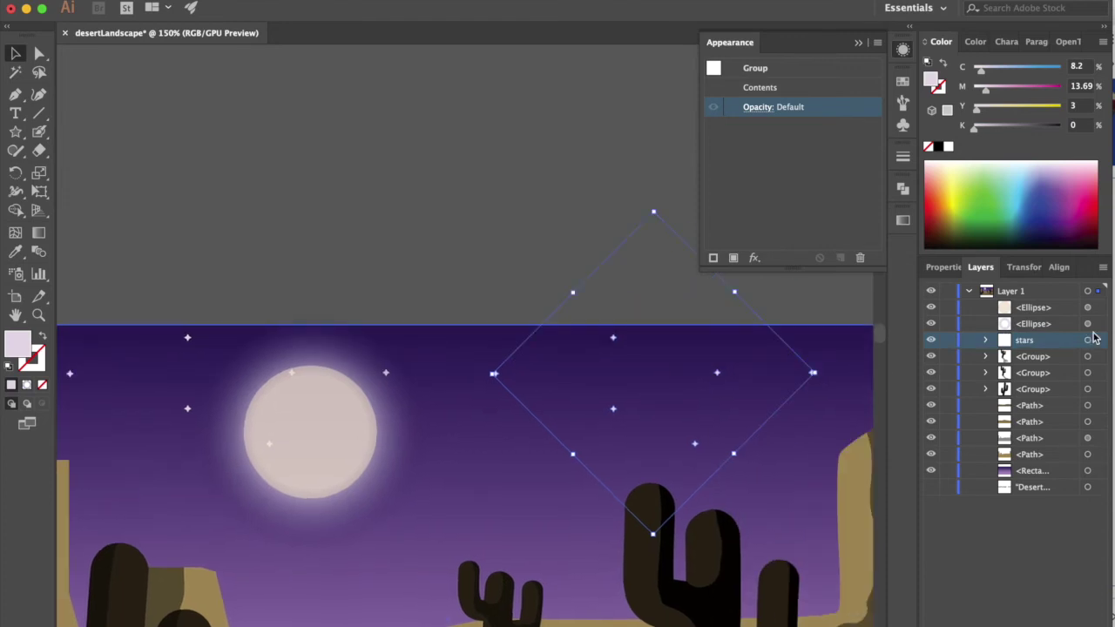
{"action": "left_click", "coordinate": [540, 247]}
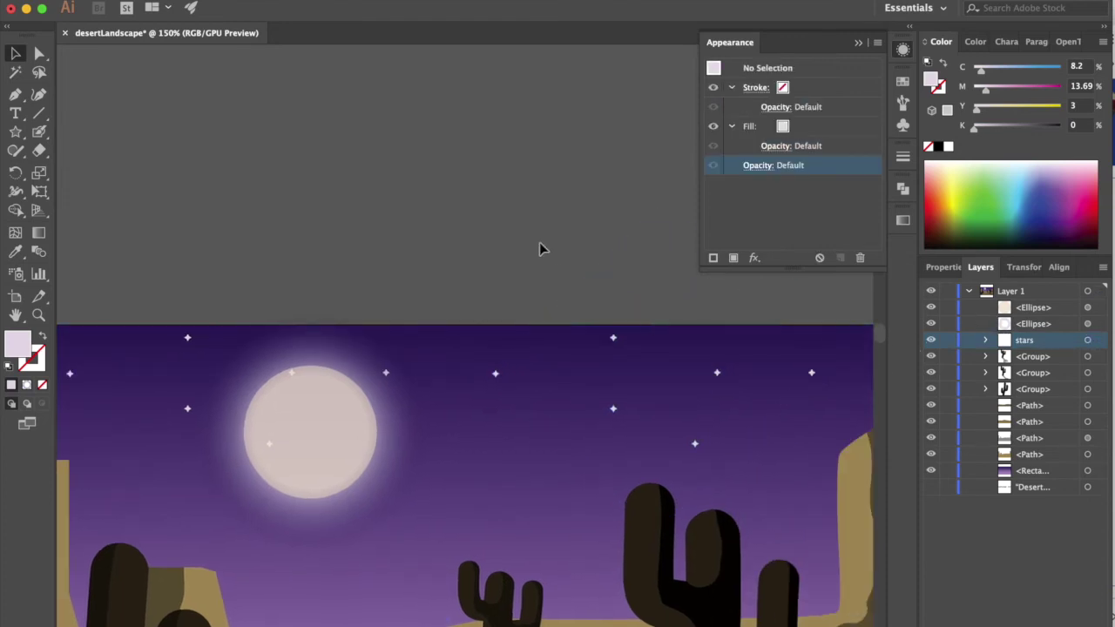
{"action": "left_click", "coordinate": [189, 340]}
{"action": "scroll", "coordinate": [251, 272], "scroll_direction": "left", "scroll_amount": 5}
{"action": "scroll", "coordinate": [251, 273], "scroll_direction": "down", "scroll_amount": 2}
{"action": "key", "text": "a"}
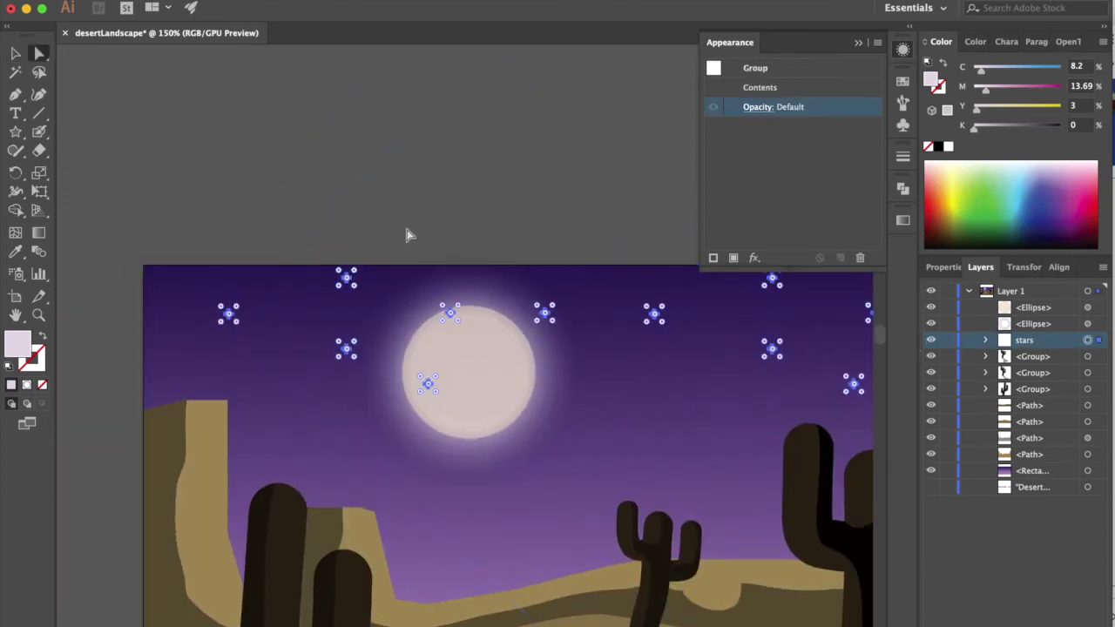
{"action": "left_click", "coordinate": [425, 252]}
{"action": "key", "text": "ctrl+equal"}
{"action": "key", "text": "ctrl+equal"}
Nudge the star overlapping the moon up and left so it clears the moon.
{"action": "key", "text": "ctrl+equal"}
{"action": "key", "text": "ctrl+equal"}
{"action": "left_click", "coordinate": [947, 324]}
{"action": "left_click", "coordinate": [947, 306]}
{"action": "key", "text": "ctrl+equal"}
{"action": "key", "text": "ctrl+equal"}
{"action": "left_click", "coordinate": [343, 105]}
{"action": "scroll", "coordinate": [358, 136], "scroll_direction": "up", "scroll_amount": 3}
{"action": "scroll", "coordinate": [358, 137], "scroll_direction": "left", "scroll_amount": 2}
{"action": "key", "text": "shift+Left"}
{"action": "key", "text": "shift+Left"}
{"action": "key", "text": "shift+Up"}
{"action": "key", "text": "shift+Up"}
{"action": "scroll", "coordinate": [358, 139], "scroll_direction": "up", "scroll_amount": 5}
{"action": "scroll", "coordinate": [358, 140], "scroll_direction": "left", "scroll_amount": 3}
{"action": "scroll", "coordinate": [406, 400], "scroll_direction": "right", "scroll_amount": 4}
{"action": "scroll", "coordinate": [410, 416], "scroll_direction": "down", "scroll_amount": 2}
{"action": "scroll", "coordinate": [410, 416], "scroll_direction": "right", "scroll_amount": 1}
{"action": "key", "text": "ctrl+minus"}
{"action": "key", "text": "ctrl+minus"}
{"action": "key", "text": "ctrl+minus"}
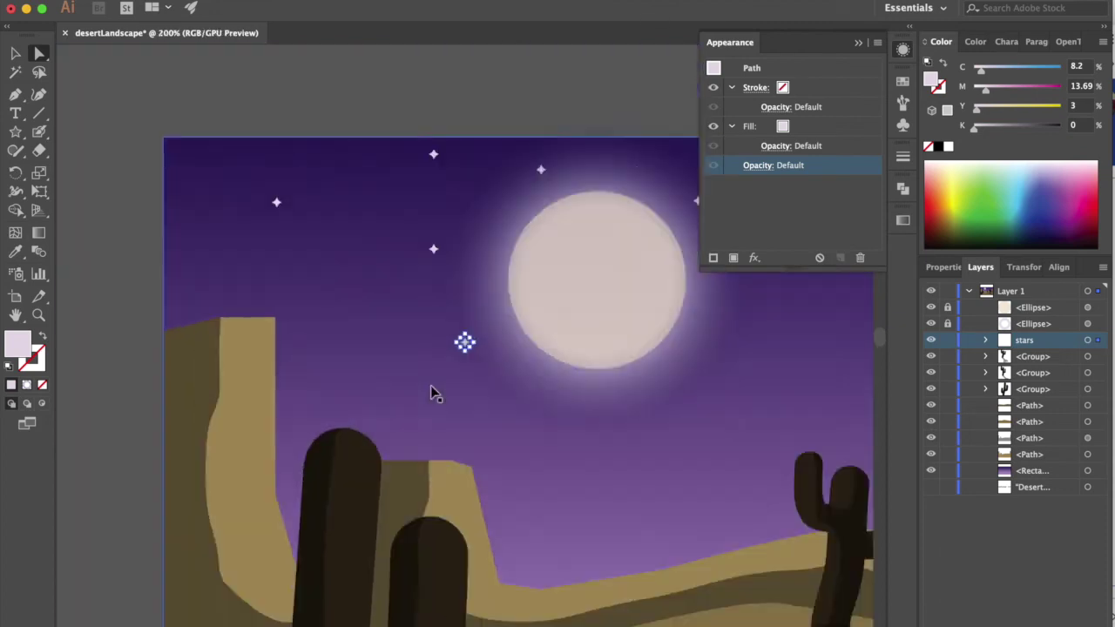
{"action": "key", "text": "ctrl+minus"}
{"action": "key", "text": "ctrl+minus"}
{"action": "key", "text": "ctrl+minus"}
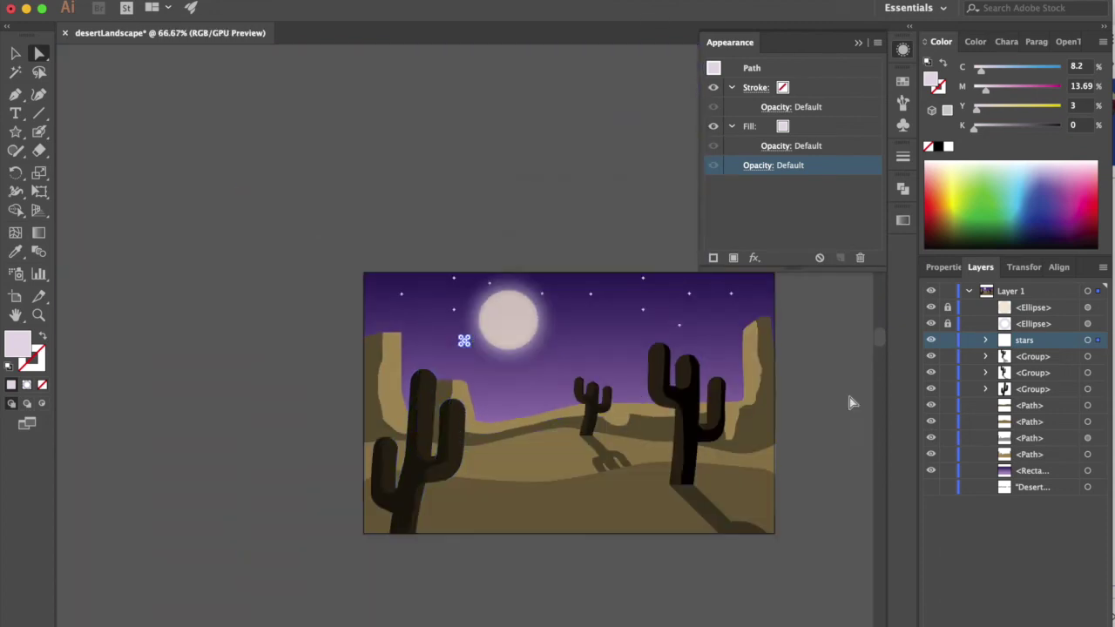
Duplicate the stars group, mirror the copy vertically, and shift it down-right.
{"action": "left_click", "coordinate": [1098, 340]}
{"action": "key", "text": "v"}
{"action": "key", "text": "ctrl+d"}
{"action": "key", "text": "ctrl+d"}
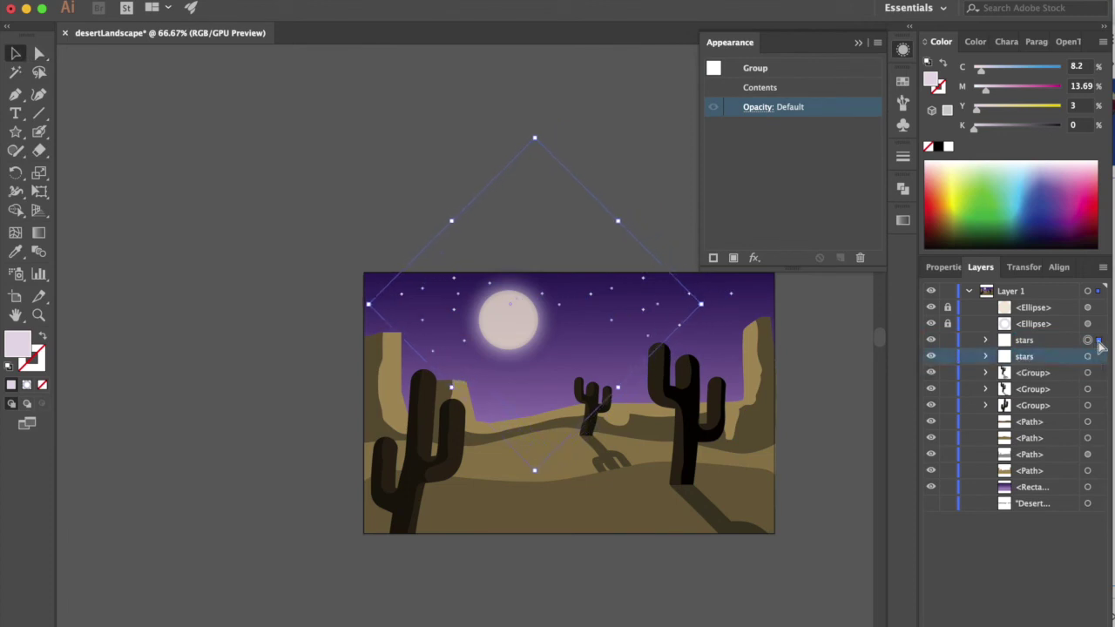
{"action": "left_click", "coordinate": [386, 58]}
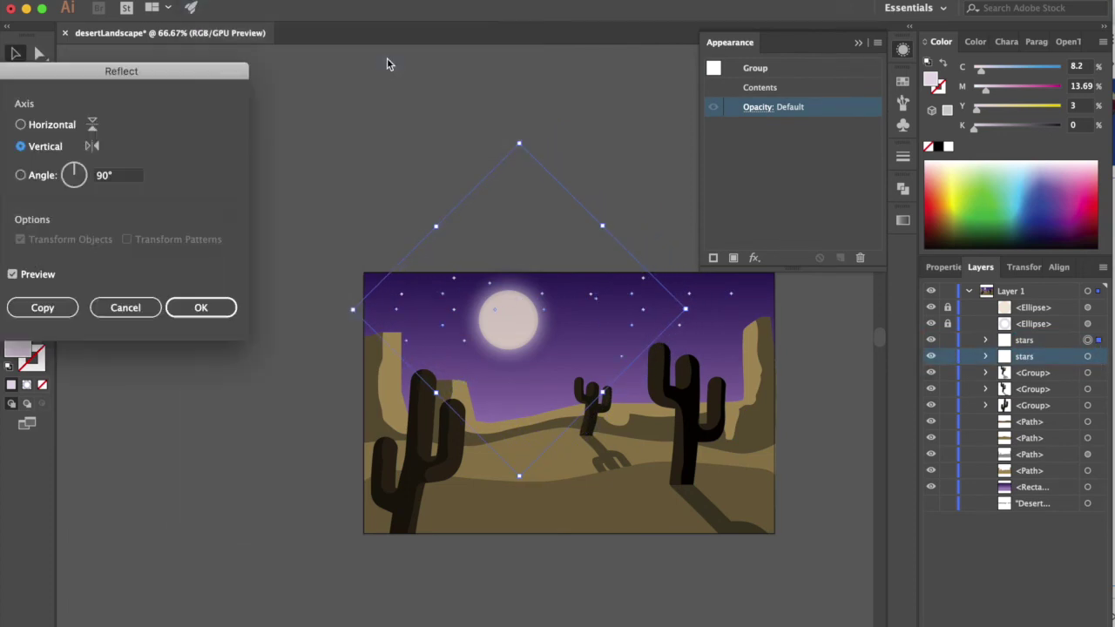
{"action": "left_click", "coordinate": [202, 306]}
{"action": "key", "text": "shift+Right"}
{"action": "key", "text": "shift+Right"}
{"action": "key", "text": "shift+Right"}
{"action": "key", "text": "shift+Down"}
{"action": "key", "text": "shift+Down"}
{"action": "key", "text": "shift+Down"}
{"action": "key", "text": "shift+Down"}
{"action": "key", "text": "shift+Down"}
{"action": "left_click", "coordinate": [200, 171]}
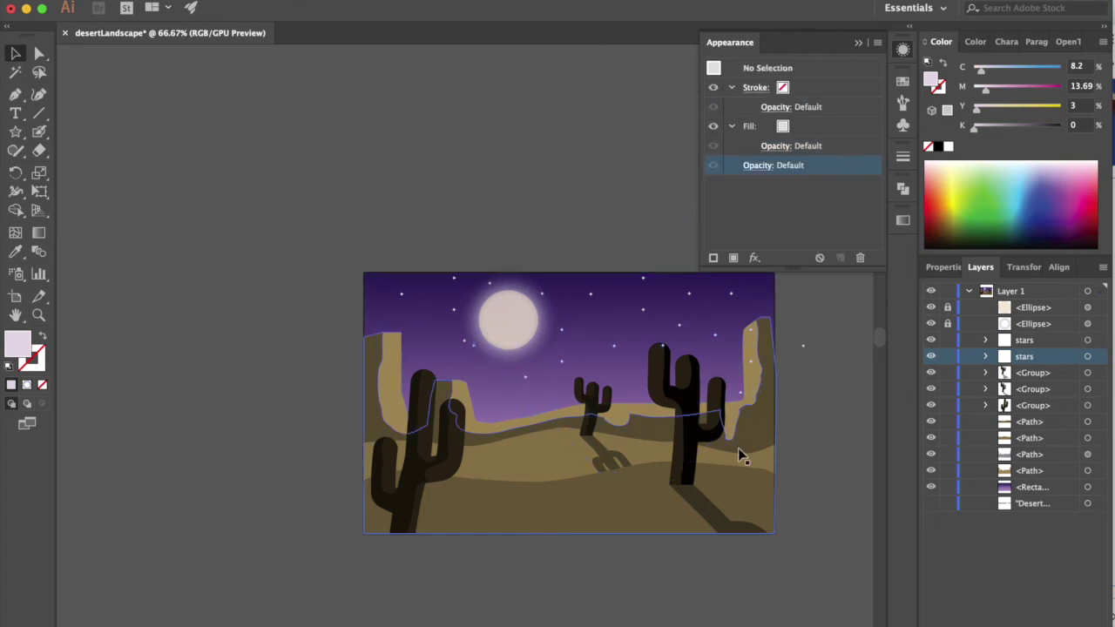
Rename the second star set's layer to 'stars'.
{"action": "left_click", "coordinate": [1087, 356]}
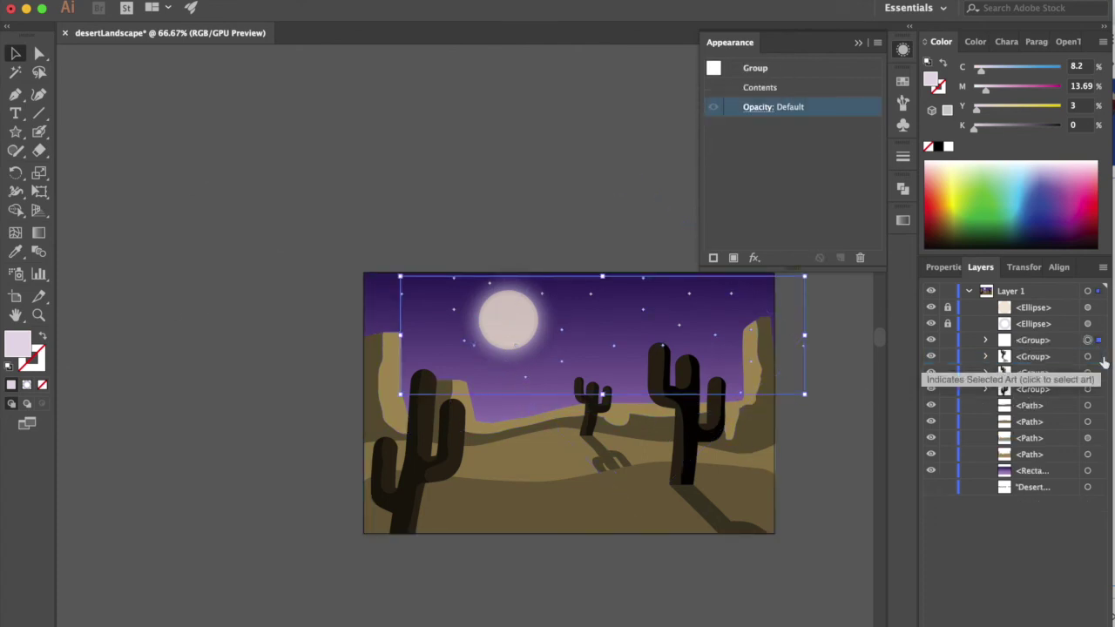
{"action": "left_click_drag", "start_coordinate": [1099, 356], "coordinate": [1099, 340]}
{"action": "double_click", "coordinate": [1028, 339]}
{"action": "type", "text": "s"}
{"action": "key", "text": "Return"}
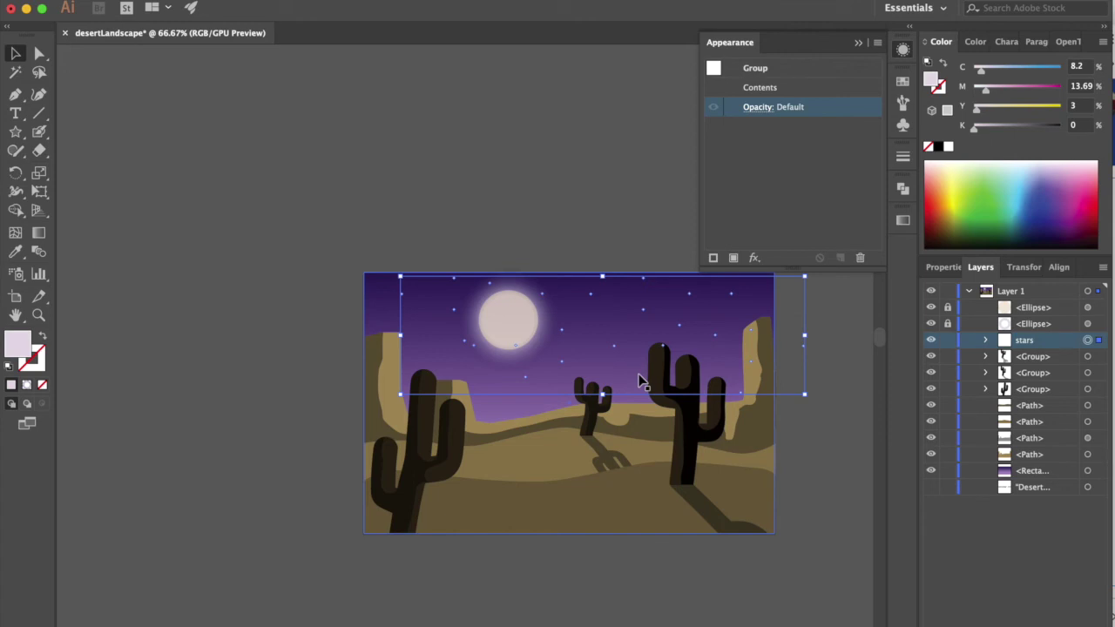
{"action": "key", "text": "ctrl+z"}
{"action": "key", "text": "ctrl+z"}
{"action": "key", "text": "ctrl+z"}
{"action": "key", "text": "ctrl+z"}
{"action": "key", "text": "ctrl+z"}
{"action": "key", "text": "ctrl+z"}
{"action": "key", "text": "ctrl+z"}
{"action": "key", "text": "ctrl+z"}
{"action": "key", "text": "ctrl+z"}
{"action": "left_click", "coordinate": [832, 381]}
Nudge the third star set down and to the left.
{"action": "scroll", "coordinate": [822, 384], "scroll_direction": "up", "scroll_amount": 1}
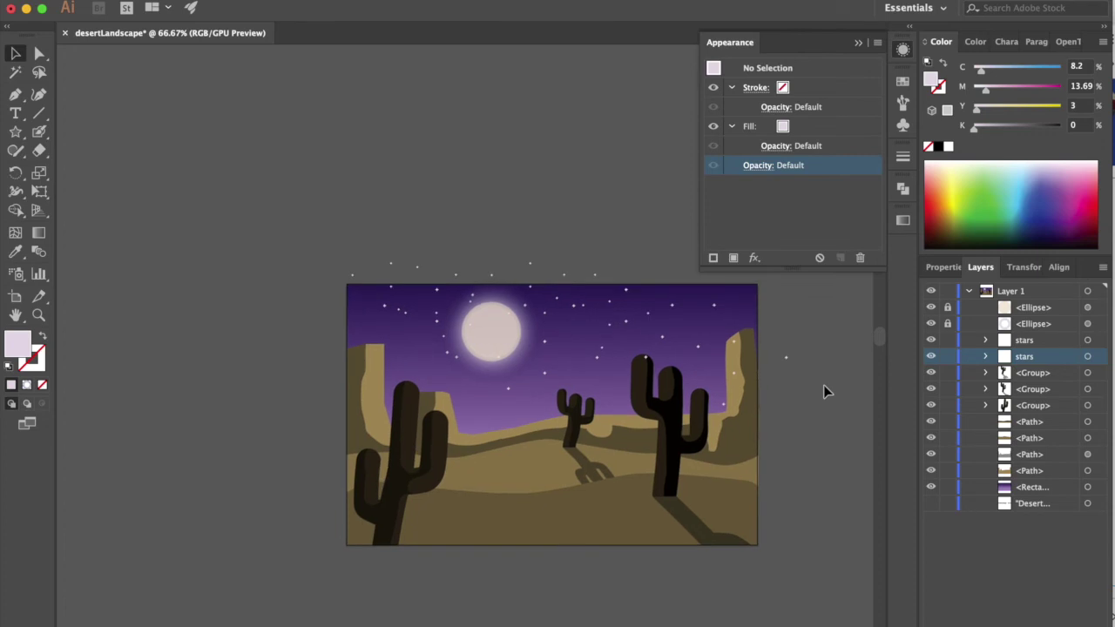
{"action": "left_click", "coordinate": [350, 293]}
{"action": "key", "text": "Down"}
{"action": "key", "text": "Down"}
{"action": "key", "text": "Down"}
{"action": "key", "text": "Left"}
{"action": "key", "text": "Left"}
{"action": "key", "text": "Left"}
{"action": "key", "text": "Left"}
Group all three star sets and place the group just above the sky rectangle.
{"action": "left_click", "coordinate": [1097, 356], "text": "shift"}
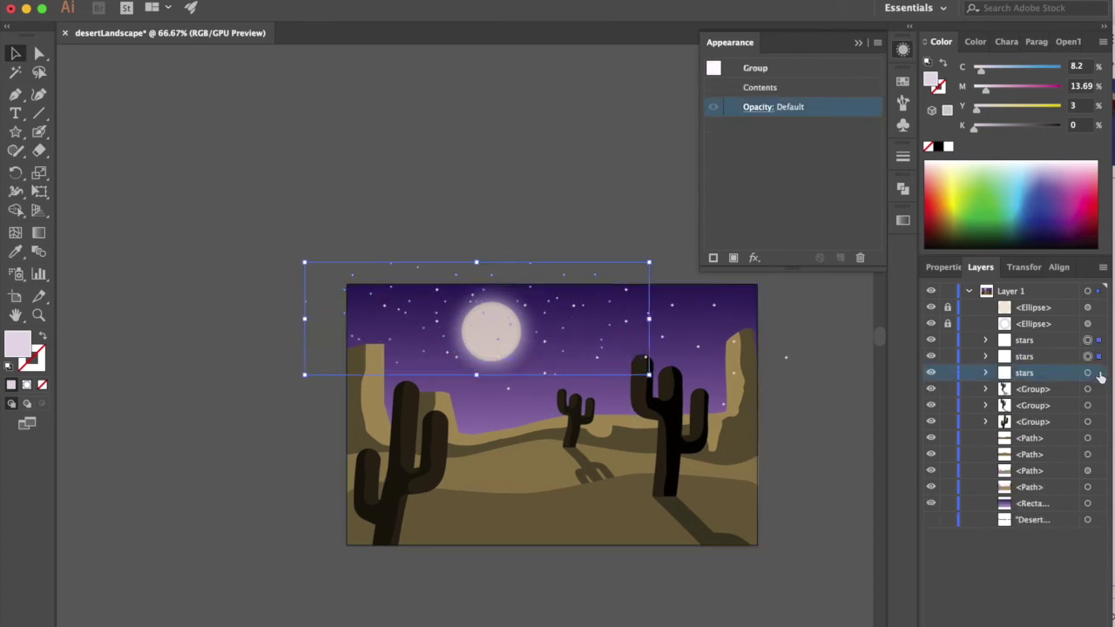
{"action": "left_click", "coordinate": [1097, 373], "text": "shift"}
{"action": "key", "text": "ctrl+g"}
{"action": "left_click_drag", "start_coordinate": [1069, 341], "coordinate": [1058, 462]}
{"action": "left_click", "coordinate": [614, 200]}
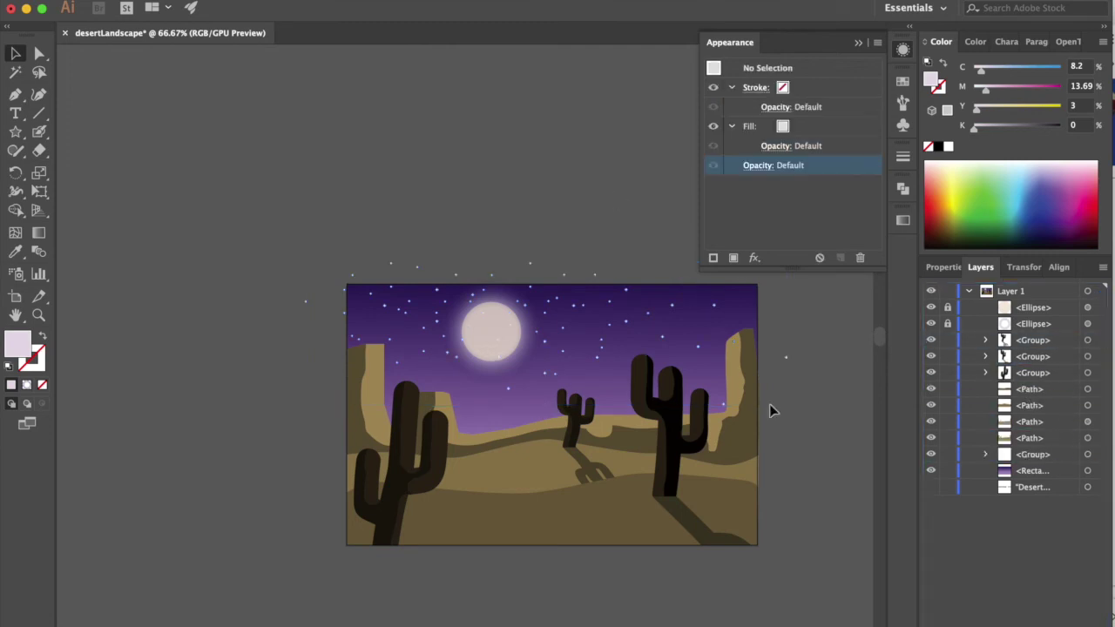
Zoom in on the moon and drag the overlapping stars down off it.
{"action": "key", "text": "a"}
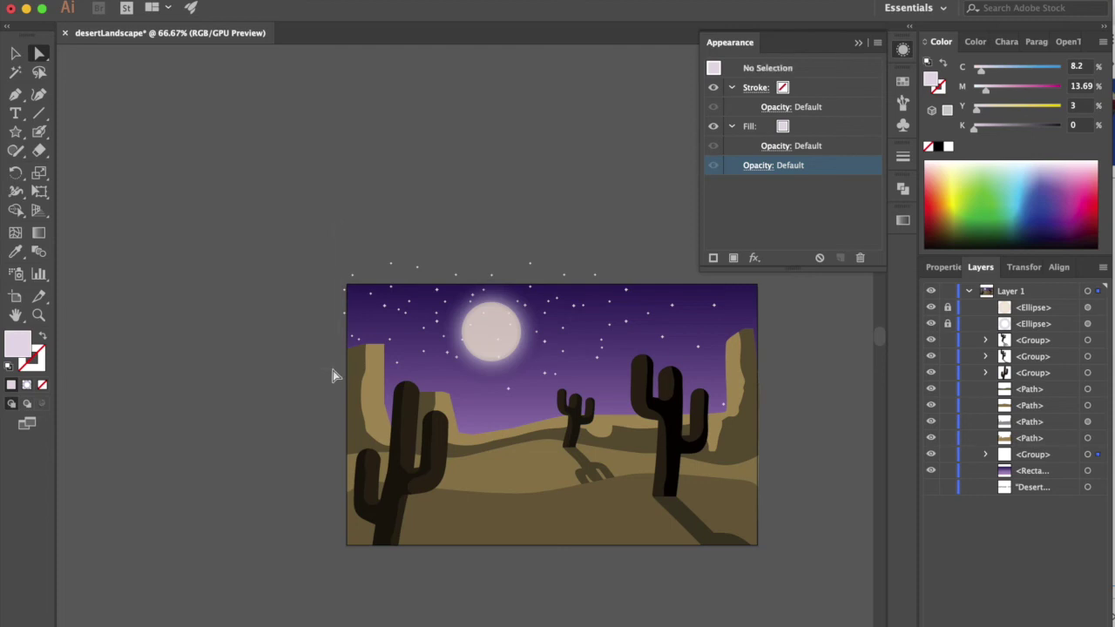
{"action": "scroll", "coordinate": [333, 375], "scroll_direction": "right", "scroll_amount": 5}
{"action": "scroll", "coordinate": [332, 376], "scroll_direction": "down", "scroll_amount": 3}
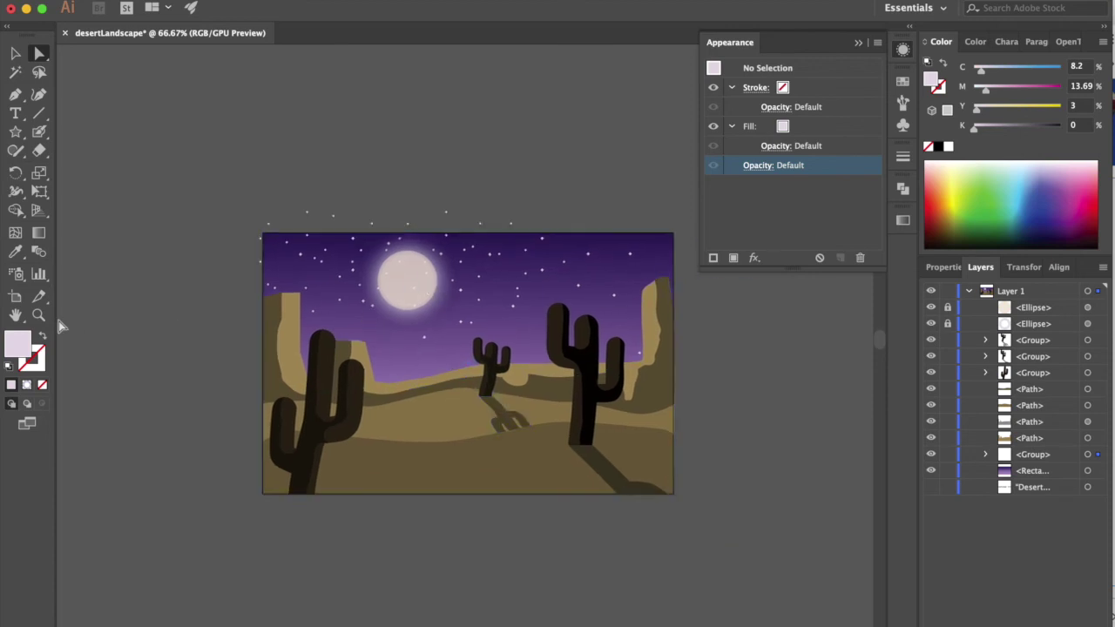
{"action": "left_click_drag", "start_coordinate": [386, 270], "coordinate": [673, 539]}
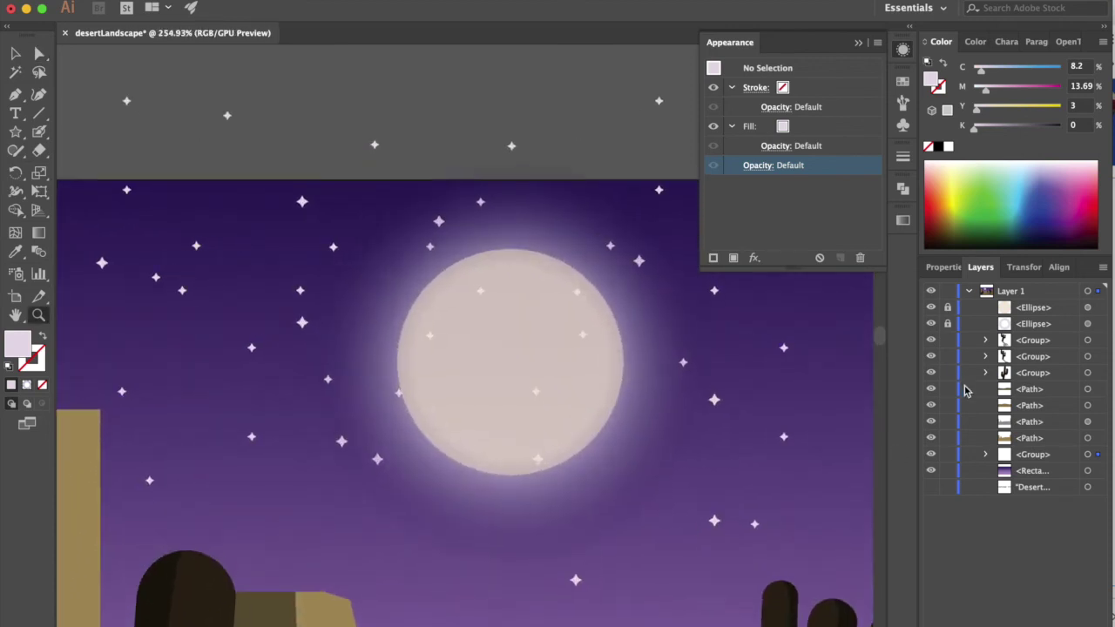
{"action": "key", "text": "a"}
{"action": "left_click_drag", "start_coordinate": [593, 367], "coordinate": [597, 366]}
{"action": "mouse_move", "coordinate": [480, 291]}
{"action": "left_mouse_down"}
{"action": "mouse_move", "coordinate": [480, 604]}
{"action": "mouse_move", "coordinate": [398, 604]}
{"action": "left_mouse_up"}
Nudge two more pairs of stars off the moon to new spots.
{"action": "left_click_drag", "start_coordinate": [510, 370], "coordinate": [583, 482]}
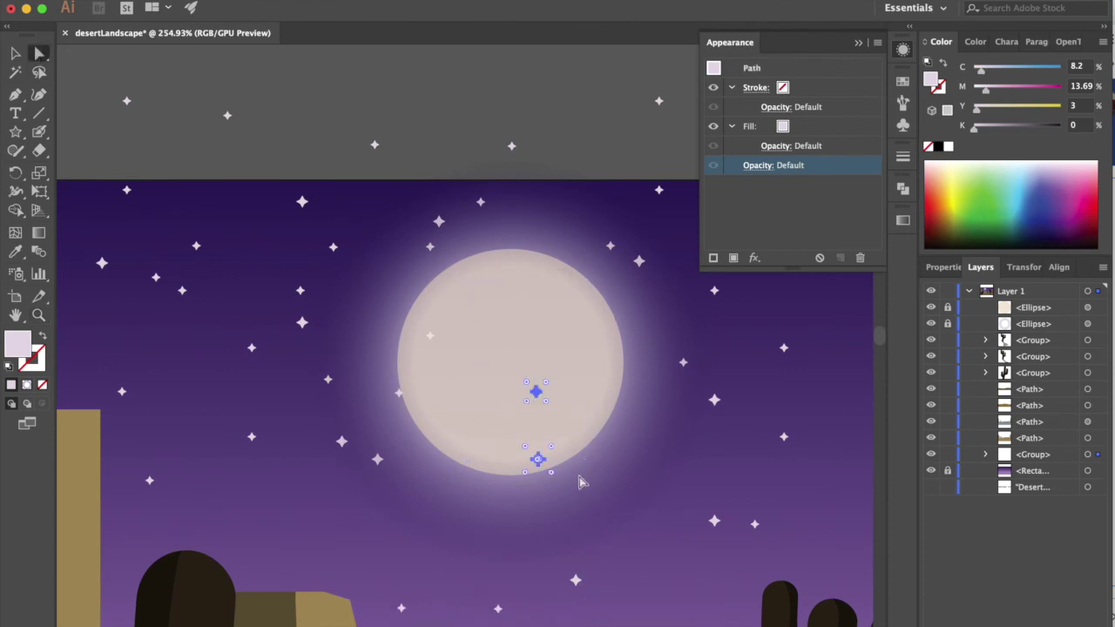
{"action": "key", "text": "shift+Right"}
{"action": "key", "text": "shift+Right"}
{"action": "key", "text": "shift+Right"}
{"action": "left_click_drag", "start_coordinate": [459, 397], "coordinate": [480, 423]}
{"action": "key", "text": "shift+Left"}
{"action": "key", "text": "shift+Left"}
{"action": "key", "text": "shift+Left"}
{"action": "key", "text": "shift+Down"}
{"action": "key", "text": "shift+Down"}
{"action": "key", "text": "shift+Down"}
{"action": "key", "text": "shift+Right"}
{"action": "key", "text": "shift+Right"}
{"action": "key", "text": "shift+Right"}
Duplicate the two selected stars and offset the copies up and right.
{"action": "scroll", "coordinate": [479, 423], "scroll_direction": "down", "scroll_amount": 1}
{"action": "scroll", "coordinate": [478, 424], "scroll_direction": "down", "scroll_amount": 3}
{"action": "scroll", "coordinate": [479, 425], "scroll_direction": "right", "scroll_amount": 10}
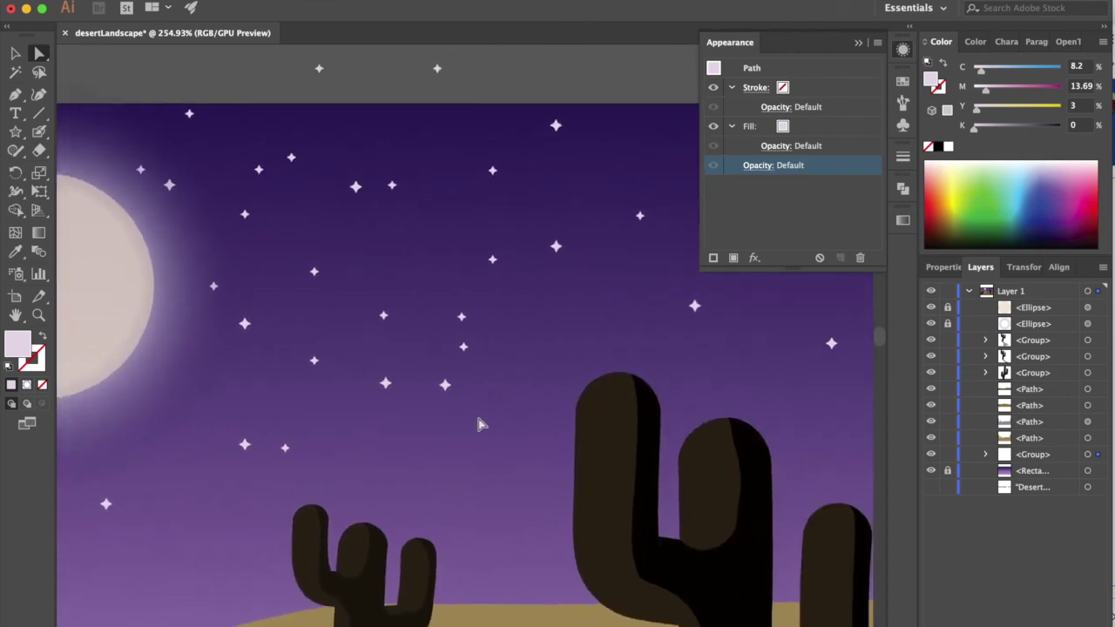
{"action": "scroll", "coordinate": [479, 424], "scroll_direction": "right", "scroll_amount": 7}
{"action": "scroll", "coordinate": [479, 424], "scroll_direction": "left", "scroll_amount": 2}
{"action": "key", "text": "alt+shift+Right"}
{"action": "key", "text": "shift+Right"}
{"action": "key", "text": "shift+Right"}
{"action": "key", "text": "shift+Right"}
{"action": "key", "text": "shift+Right"}
{"action": "key", "text": "shift+Right"}
{"action": "key", "text": "shift+Right"}
{"action": "key", "text": "shift+Up"}
{"action": "key", "text": "shift+Up"}
{"action": "key", "text": "shift+Up"}
{"action": "key", "text": "shift+Up"}
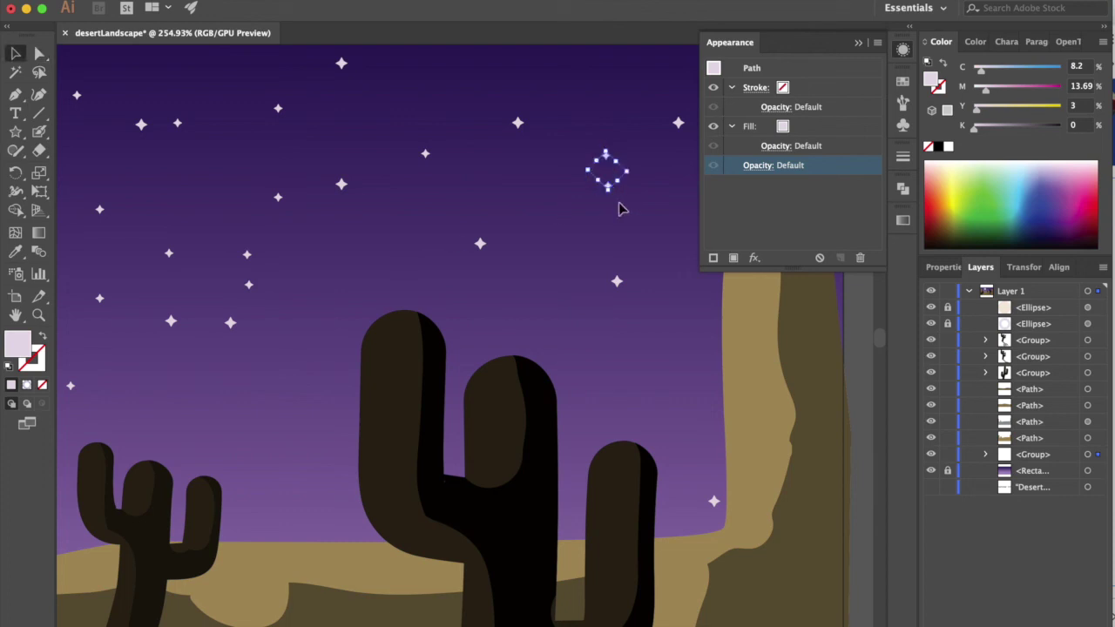
Zoom out and nudge the first stray stars above the artboard down into the sky.
{"action": "scroll", "coordinate": [627, 209], "scroll_direction": "right", "scroll_amount": 5}
{"action": "key", "text": "super+minus"}
{"action": "key", "text": "super+minus"}
{"action": "key", "text": "super+minus"}
{"action": "left_click", "coordinate": [626, 210]}
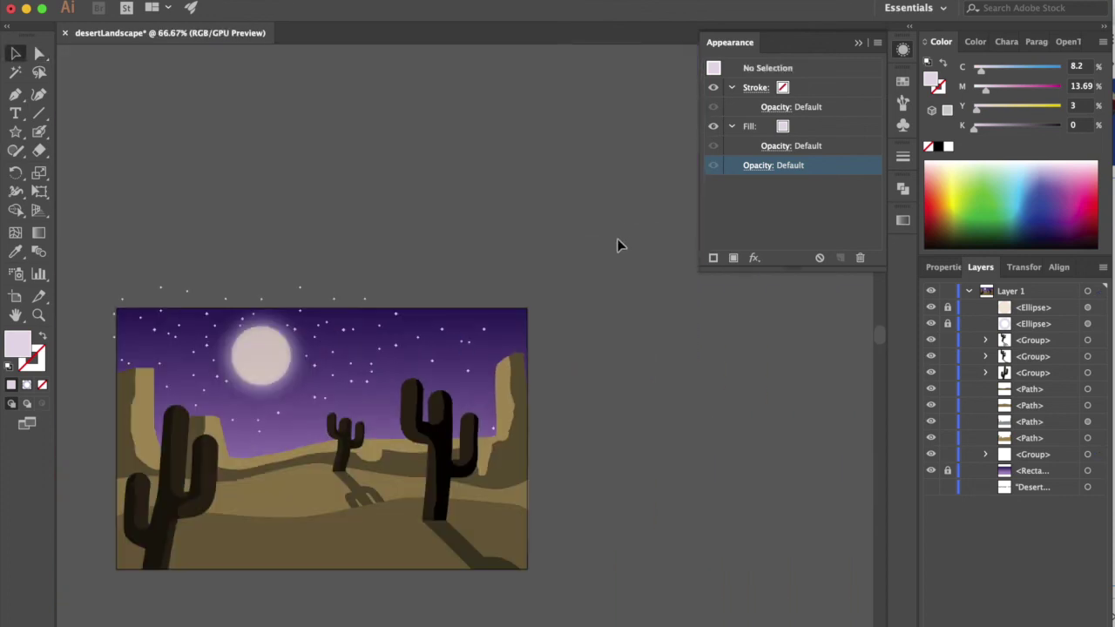
{"action": "scroll", "coordinate": [622, 246], "scroll_direction": "left", "scroll_amount": 3}
{"action": "scroll", "coordinate": [622, 246], "scroll_direction": "up", "scroll_amount": 1}
{"action": "key", "text": "a"}
{"action": "key", "text": "super+z"}
{"action": "key", "text": "shift+Right"}
{"action": "key", "text": "shift+Right"}
{"action": "key", "text": "shift+Right"}
Move more stray stars from above the artboard down into the sky.
{"action": "key", "text": "shift+Right"}
{"action": "key", "text": "shift+Right"}
{"action": "key", "text": "shift+Right"}
{"action": "key", "text": "shift+Down"}
{"action": "key", "text": "shift+Down"}
{"action": "key", "text": "shift+Down"}
{"action": "key", "text": "shift+Left"}
{"action": "key", "text": "shift+Left"}
{"action": "key", "text": "shift+Up"}
{"action": "key", "text": "shift+Up"}
{"action": "key", "text": "shift+Up"}
{"action": "left_click", "coordinate": [533, 257]}
{"action": "key", "text": "super+z"}
{"action": "key", "text": "shift+Right"}
{"action": "key", "text": "shift+Right"}
{"action": "key", "text": "shift+Right"}
{"action": "key", "text": "shift+Right"}
{"action": "key", "text": "shift+Right"}
{"action": "key", "text": "shift+Right"}
{"action": "key", "text": "shift+Right"}
{"action": "key", "text": "shift+Right"}
{"action": "key", "text": "shift+Right"}
{"action": "key", "text": "shift+Down"}
{"action": "key", "text": "shift+Down"}
{"action": "key", "text": "shift+Down"}
{"action": "key", "text": "shift+Right"}
{"action": "key", "text": "shift+Right"}
{"action": "key", "text": "shift+Right"}
{"action": "key", "text": "shift+Right"}
{"action": "key", "text": "shift+Down"}
{"action": "key", "text": "shift+Down"}
{"action": "key", "text": "shift+Down"}
{"action": "key", "text": "shift+Left"}
{"action": "key", "text": "shift+Left"}
{"action": "key", "text": "shift+Left"}
{"action": "key", "text": "v"}
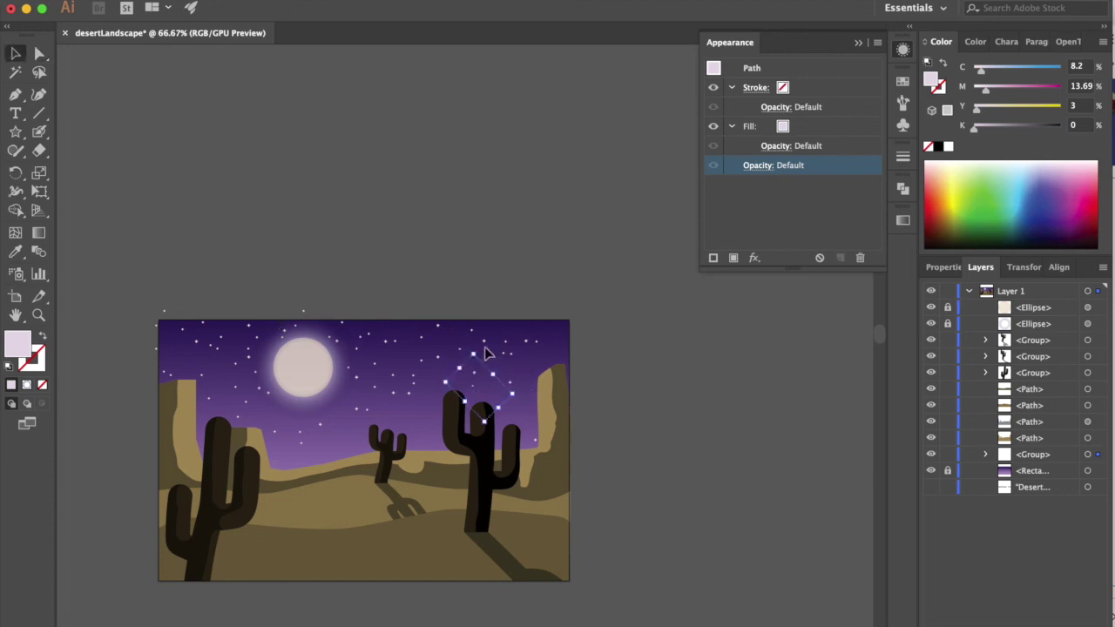
{"action": "left_click", "coordinate": [525, 388]}
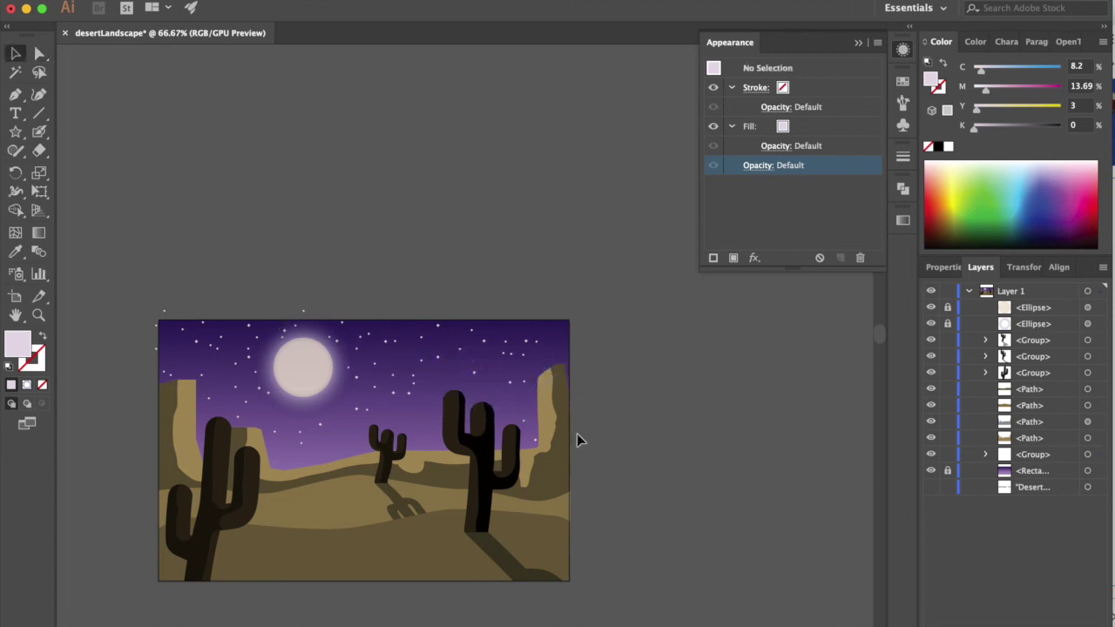
{"action": "key", "text": "a"}
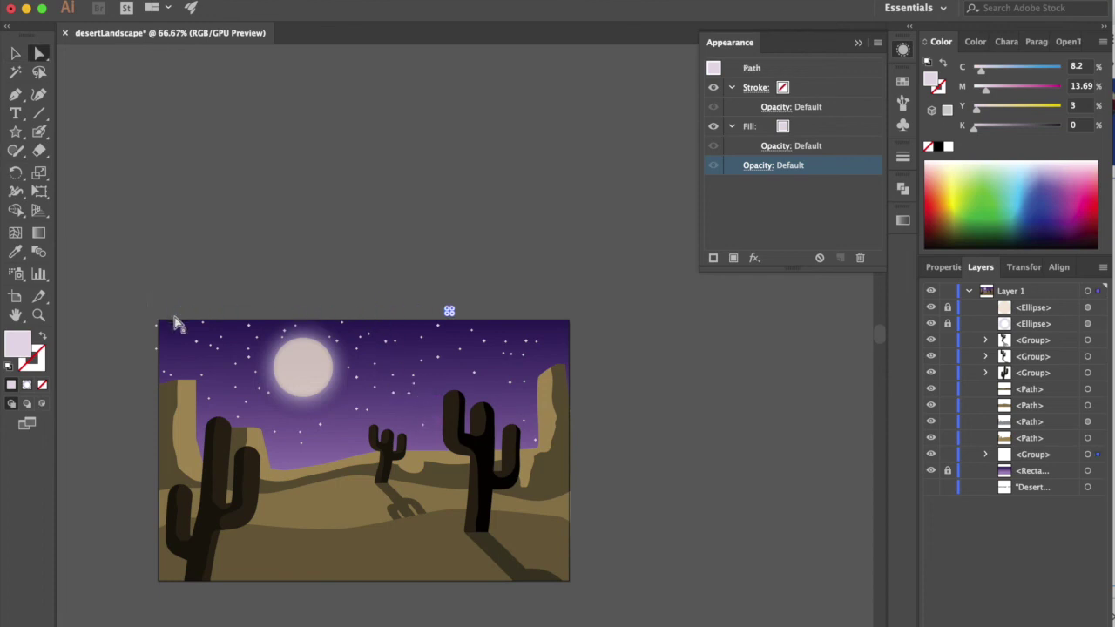
Paint test strokes with the Paintbrush on the sand and Blob Brush beside the cactus.
{"action": "left_click", "coordinate": [166, 360]}
{"action": "key", "text": "ctrl+1"}
{"action": "scroll", "coordinate": [421, 215], "scroll_direction": "down", "scroll_amount": 5}
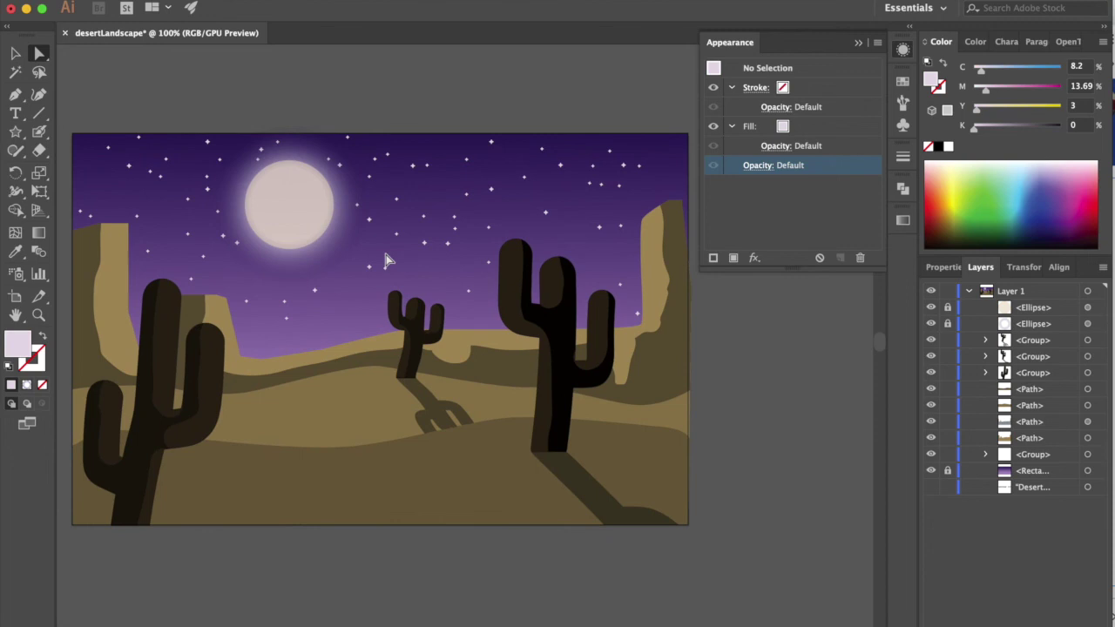
{"action": "key", "text": "b"}
{"action": "left_click_drag", "start_coordinate": [490, 483], "coordinate": [514, 483]}
{"action": "key", "text": "shift+b"}
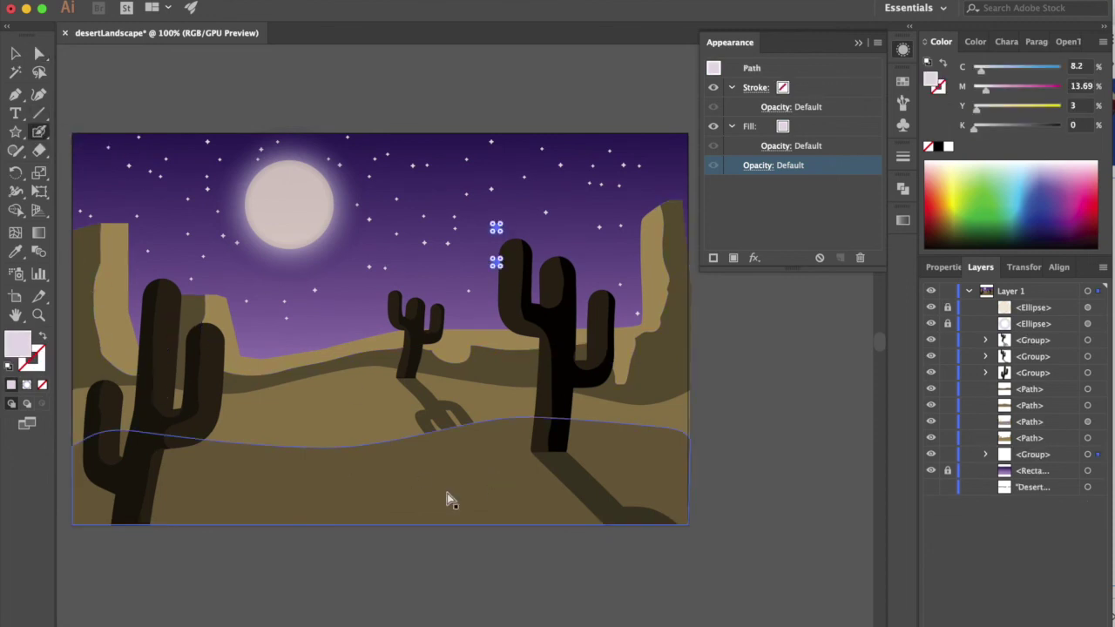
{"action": "scroll", "coordinate": [447, 498], "scroll_direction": "down", "scroll_amount": 2}
{"action": "left_click_drag", "start_coordinate": [585, 451], "coordinate": [609, 402]}
Undo the test blob and stroke, zooming into the lower-right corner.
{"action": "key", "text": "ctrl+z"}
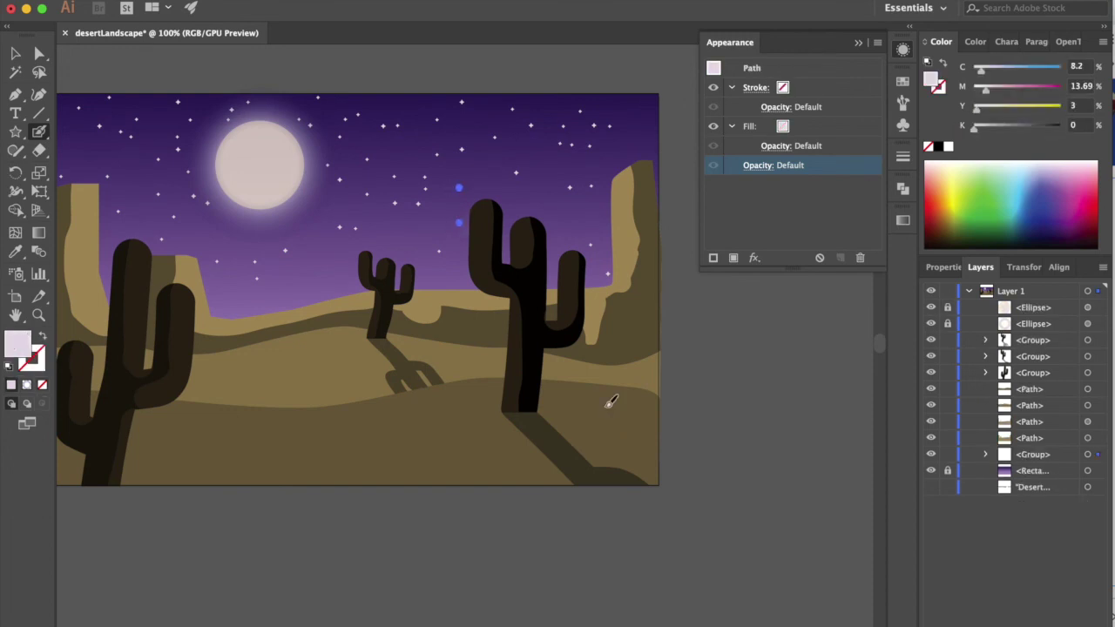
{"action": "key", "text": "ctrl+equal"}
{"action": "key", "text": "ctrl+equal"}
{"action": "left_click_drag", "start_coordinate": [511, 408], "coordinate": [537, 454]}
{"action": "key", "text": "ctrl+equal"}
{"action": "key", "text": "ctrl+equal"}
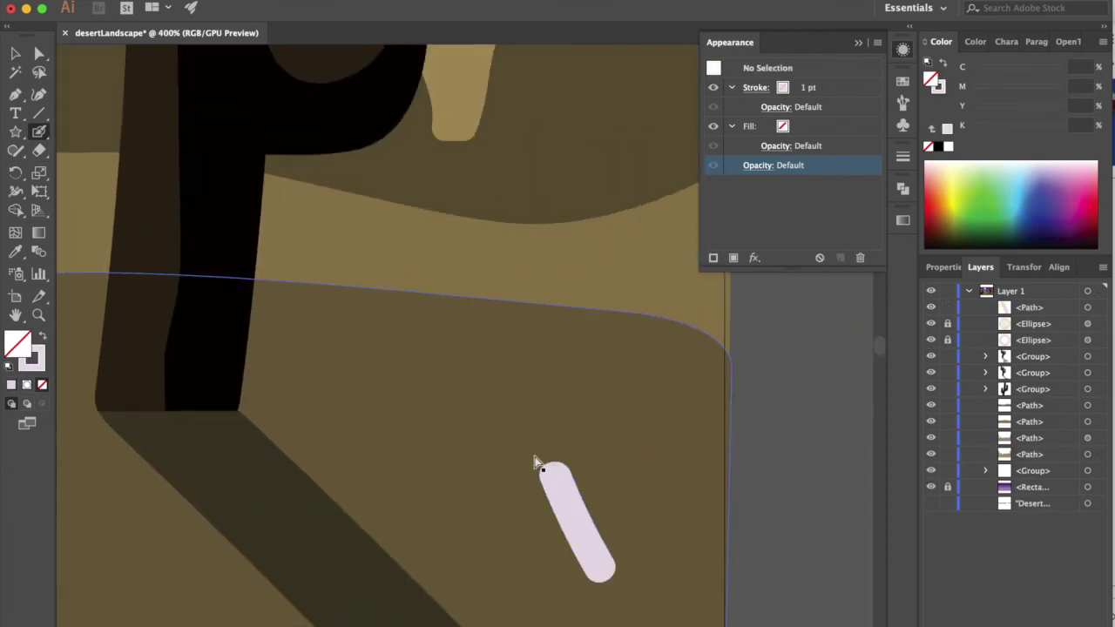
{"action": "key", "text": "ctrl+z"}
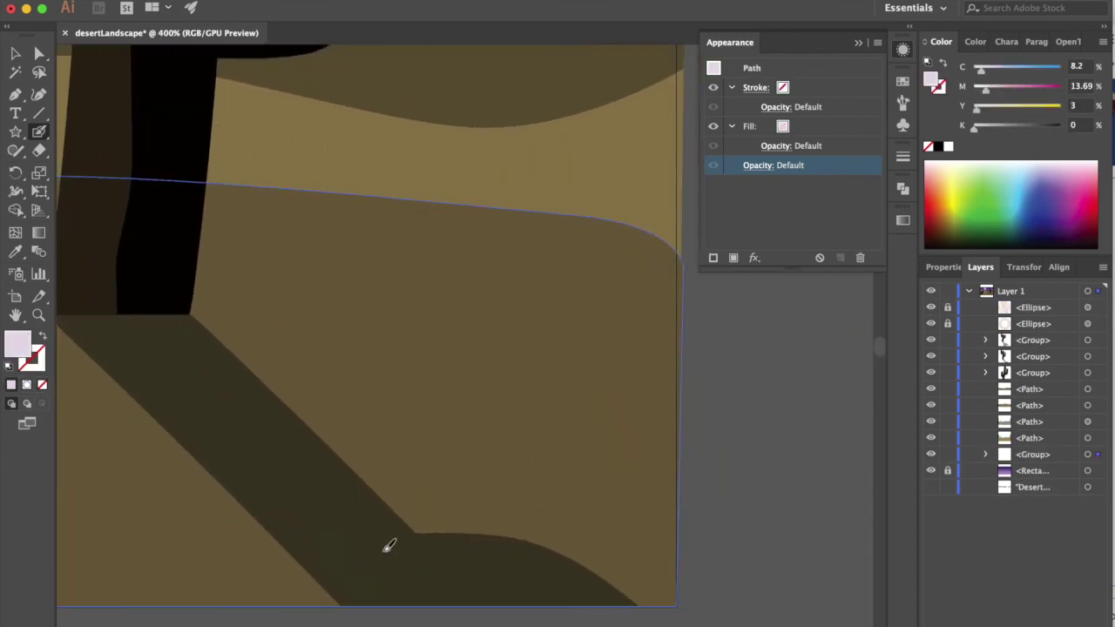
Swap to a pale pink stroke and write the signature with the year '19.
{"action": "key", "text": "shift+x"}
{"action": "left_click_drag", "start_coordinate": [474, 515], "coordinate": [506, 448]}
{"action": "mouse_move", "coordinate": [522, 501]}
{"action": "left_mouse_down"}
{"action": "mouse_move", "coordinate": [524, 474]}
{"action": "mouse_move", "coordinate": [571, 458]}
{"action": "mouse_move", "coordinate": [539, 551]}
{"action": "mouse_move", "coordinate": [548, 494]}
{"action": "mouse_move", "coordinate": [627, 501]}
{"action": "mouse_move", "coordinate": [595, 483]}
{"action": "left_mouse_up"}
{"action": "mouse_move", "coordinate": [605, 473]}
{"action": "left_mouse_down"}
{"action": "mouse_move", "coordinate": [603, 498]}
{"action": "mouse_move", "coordinate": [623, 488]}
{"action": "left_mouse_up"}
{"action": "key", "text": "ctrl+1"}
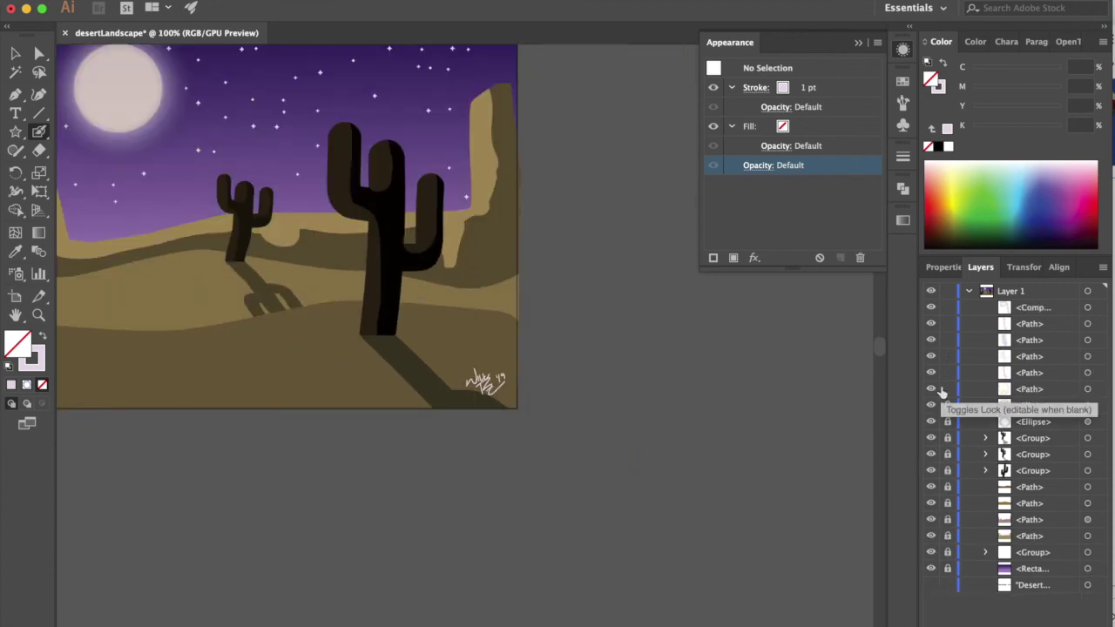
Group the four signature strokes and name the group 'autograph'.
{"action": "left_click", "coordinate": [1099, 388]}
{"action": "left_click", "coordinate": [1099, 373], "text": "shift"}
{"action": "left_click", "coordinate": [1099, 357], "text": "shift"}
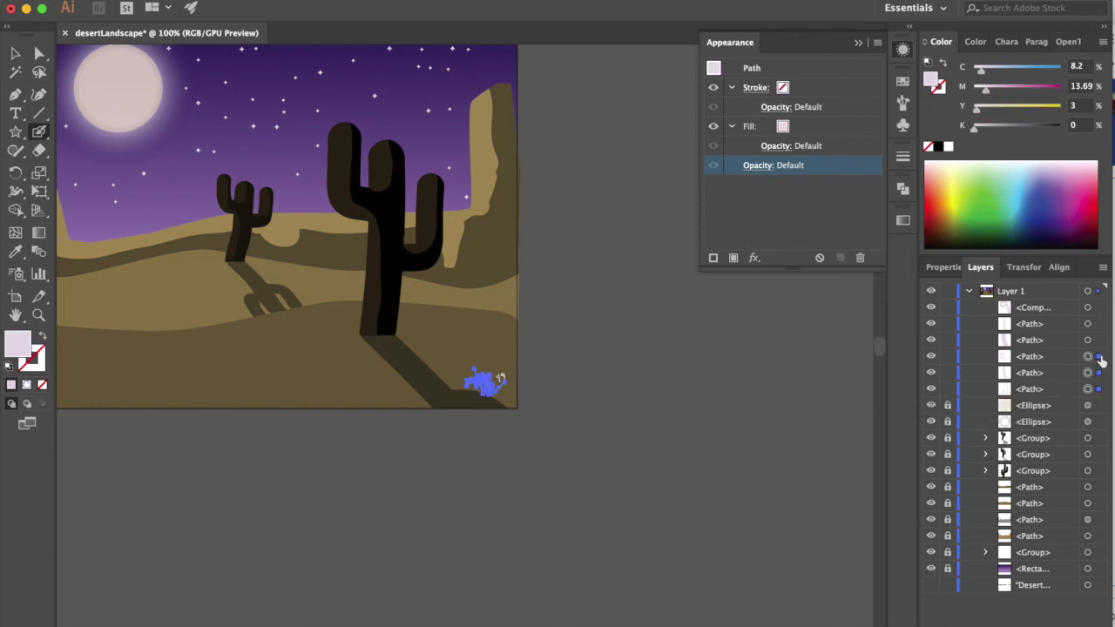
{"action": "left_click", "coordinate": [1099, 307], "text": "shift"}
{"action": "key", "text": "ctrl+g"}
{"action": "double_click", "coordinate": [1033, 308]}
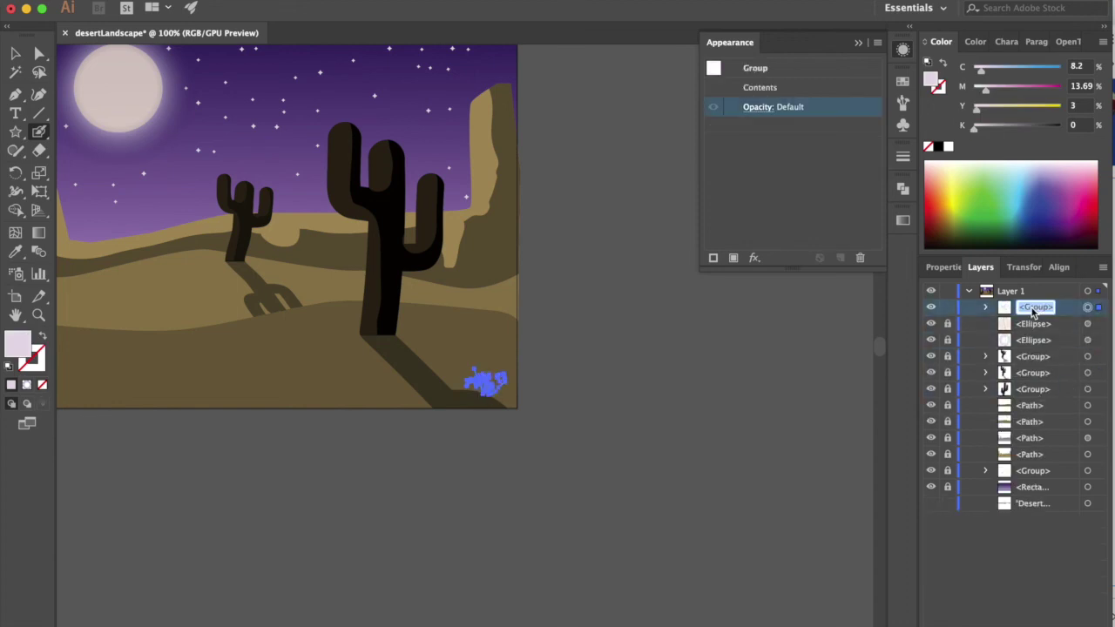
{"action": "key", "text": "v"}
Shrink the autograph signature, then Save As desertLandscape.ai on the Desktop.
{"action": "key", "text": "ctrl+equal"}
{"action": "key", "text": "ctrl+equal"}
{"action": "key", "text": "ctrl+equal"}
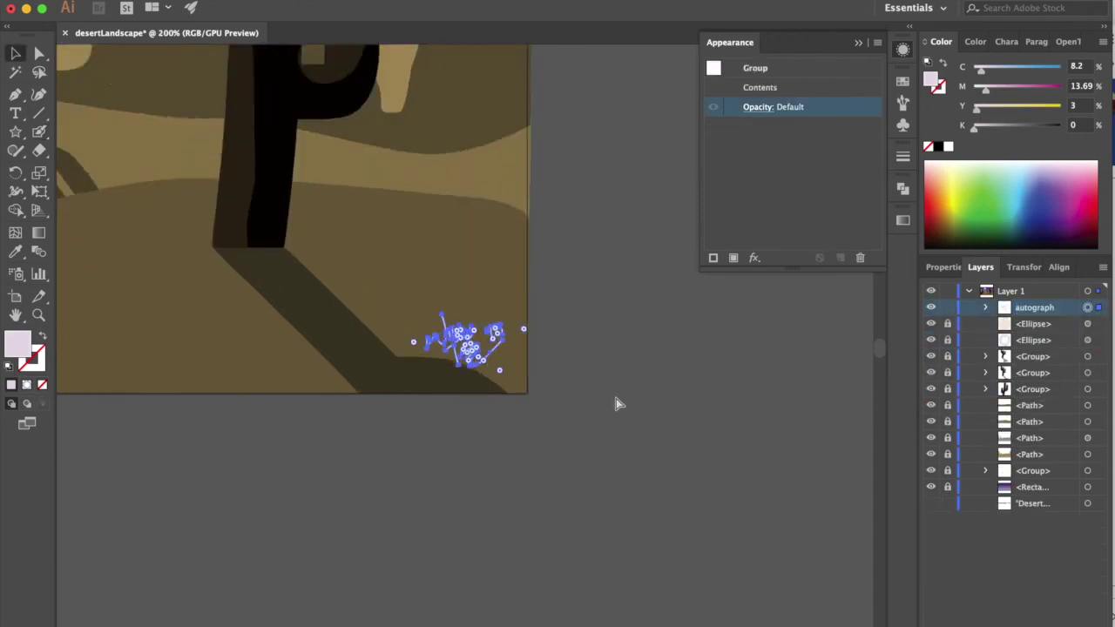
{"action": "key", "text": "ctrl+equal"}
{"action": "key", "text": "ctrl+equal"}
{"action": "key", "text": "ctrl+equal"}
{"action": "mouse_move", "coordinate": [620, 446]}
{"action": "left_mouse_down"}
{"action": "mouse_move", "coordinate": [599, 433]}
{"action": "mouse_move", "coordinate": [534, 448]}
{"action": "left_mouse_up"}
{"action": "left_click_drag", "start_coordinate": [470, 401], "coordinate": [589, 400]}
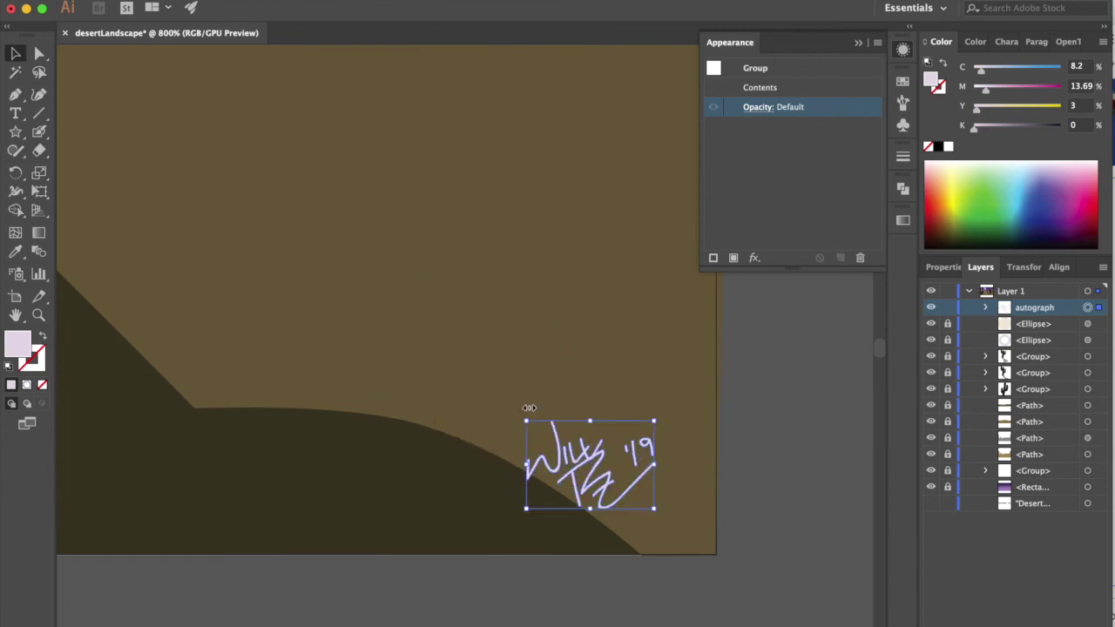
{"action": "key", "text": "ctrl+minus"}
{"action": "key", "text": "ctrl+minus"}
{"action": "key", "text": "ctrl+minus"}
{"action": "scroll", "coordinate": [527, 411], "scroll_direction": "up", "scroll_amount": 3}
{"action": "left_click", "coordinate": [140, 0]}
{"action": "left_click", "coordinate": [152, 102]}
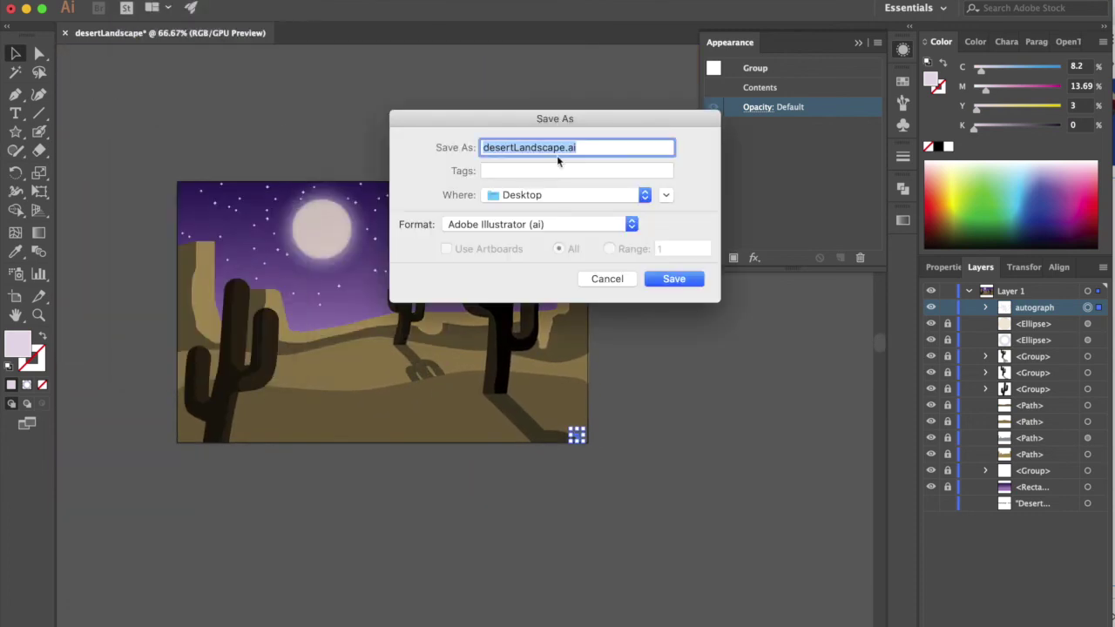